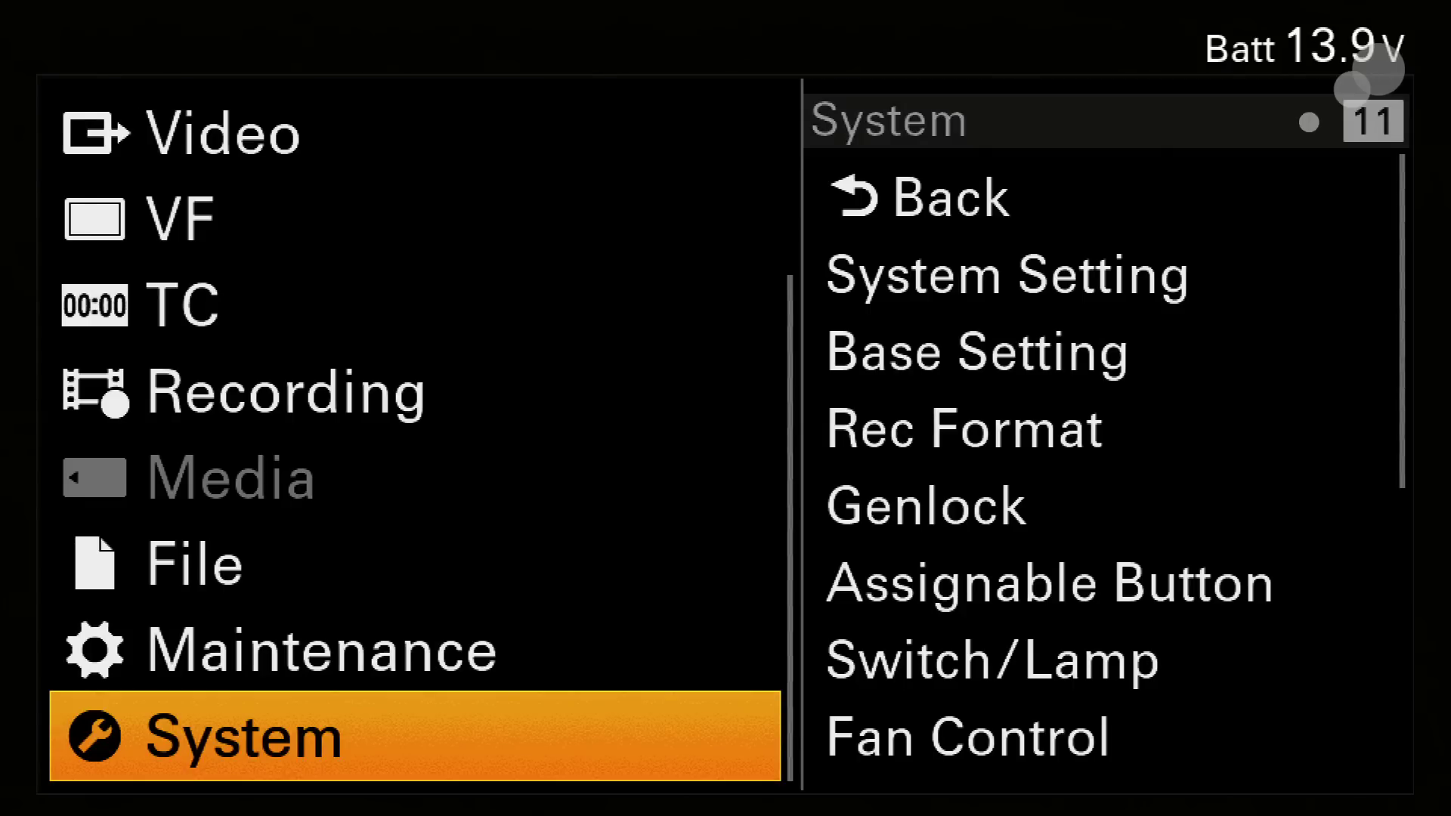
Step: Set the camera's Shooting Mode to Cine EI in Base Setting and return to the System list
key("Return")
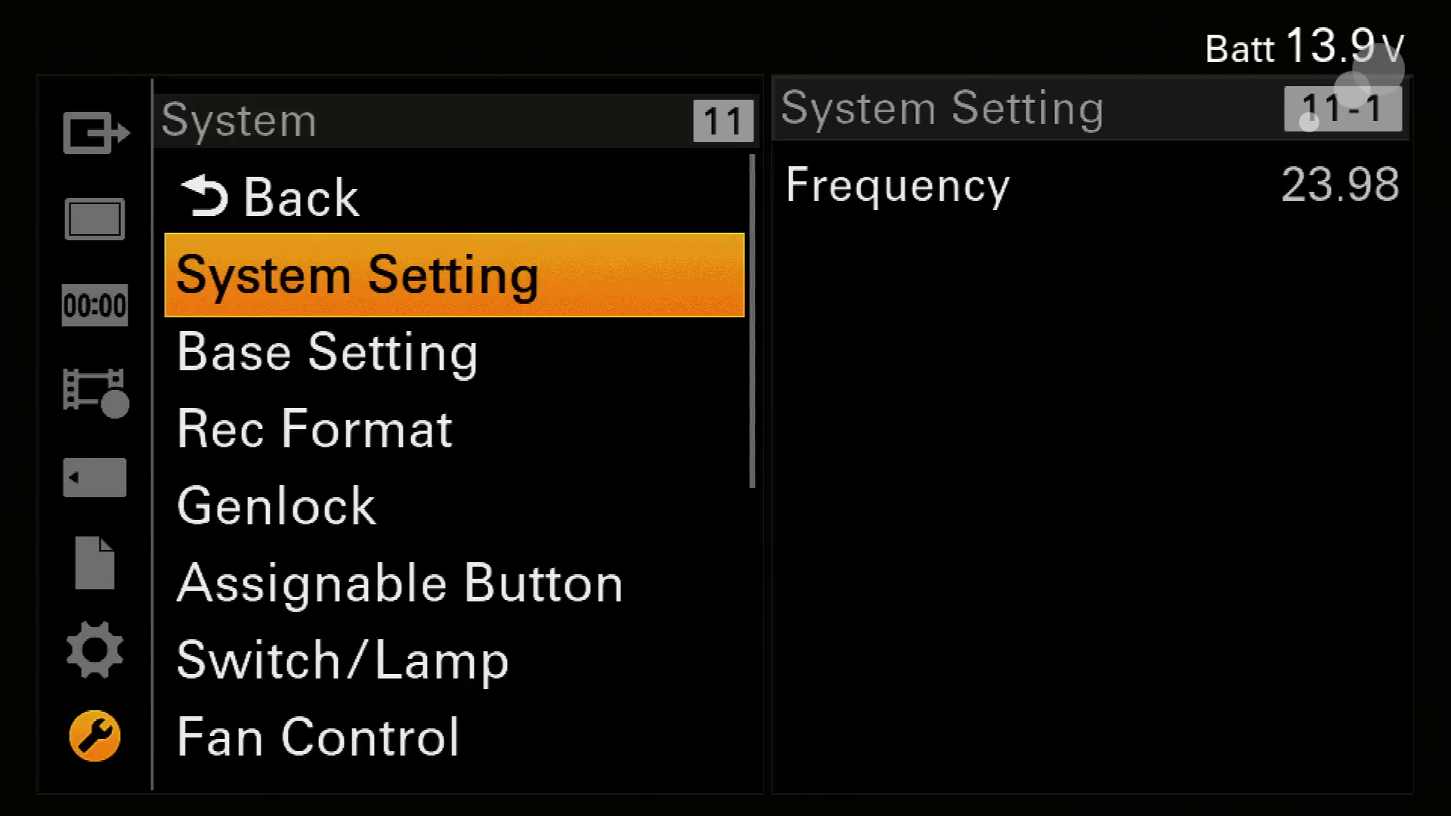
key("Up")
key("Down")
key("Down")
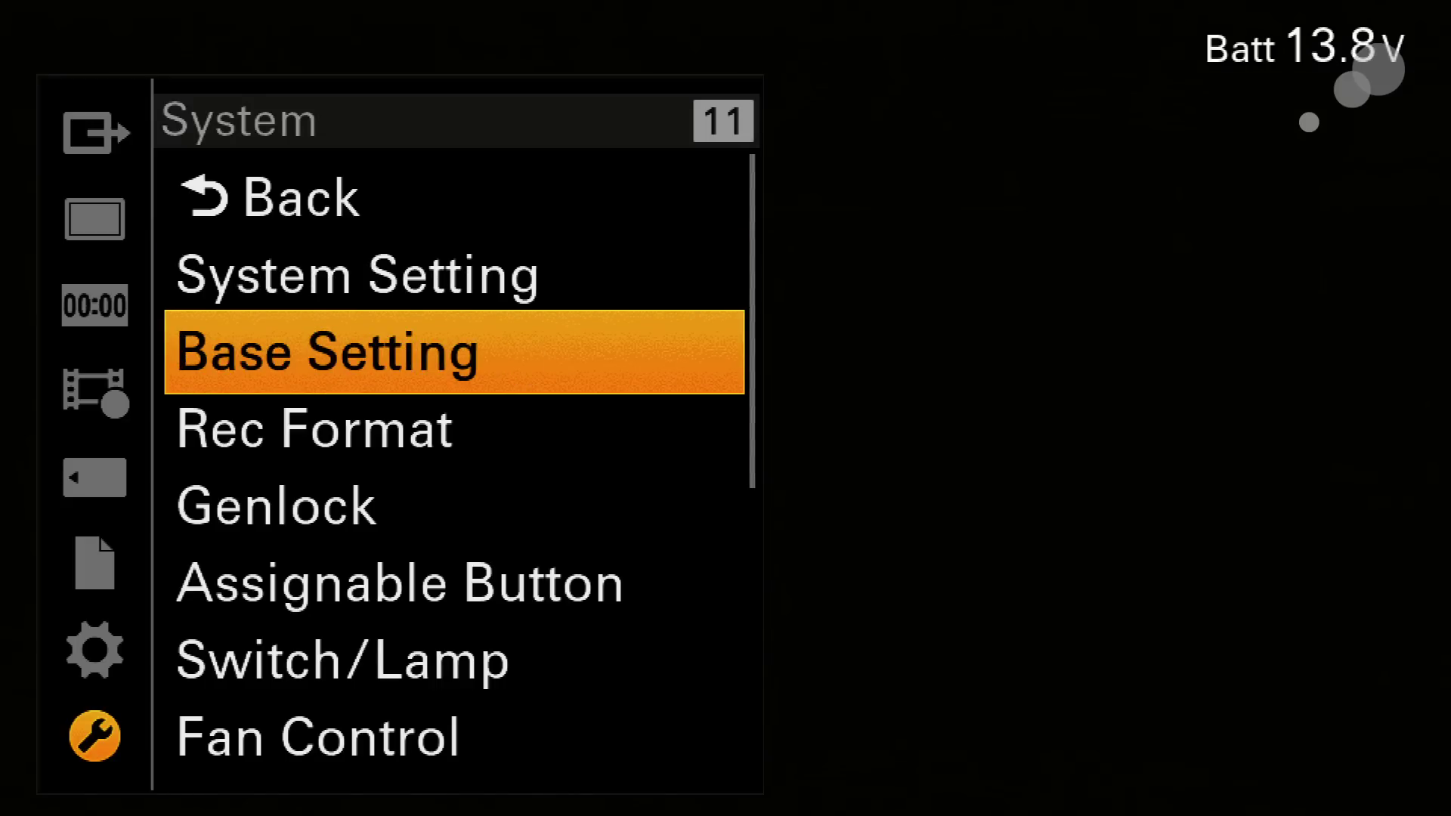
key("Return")
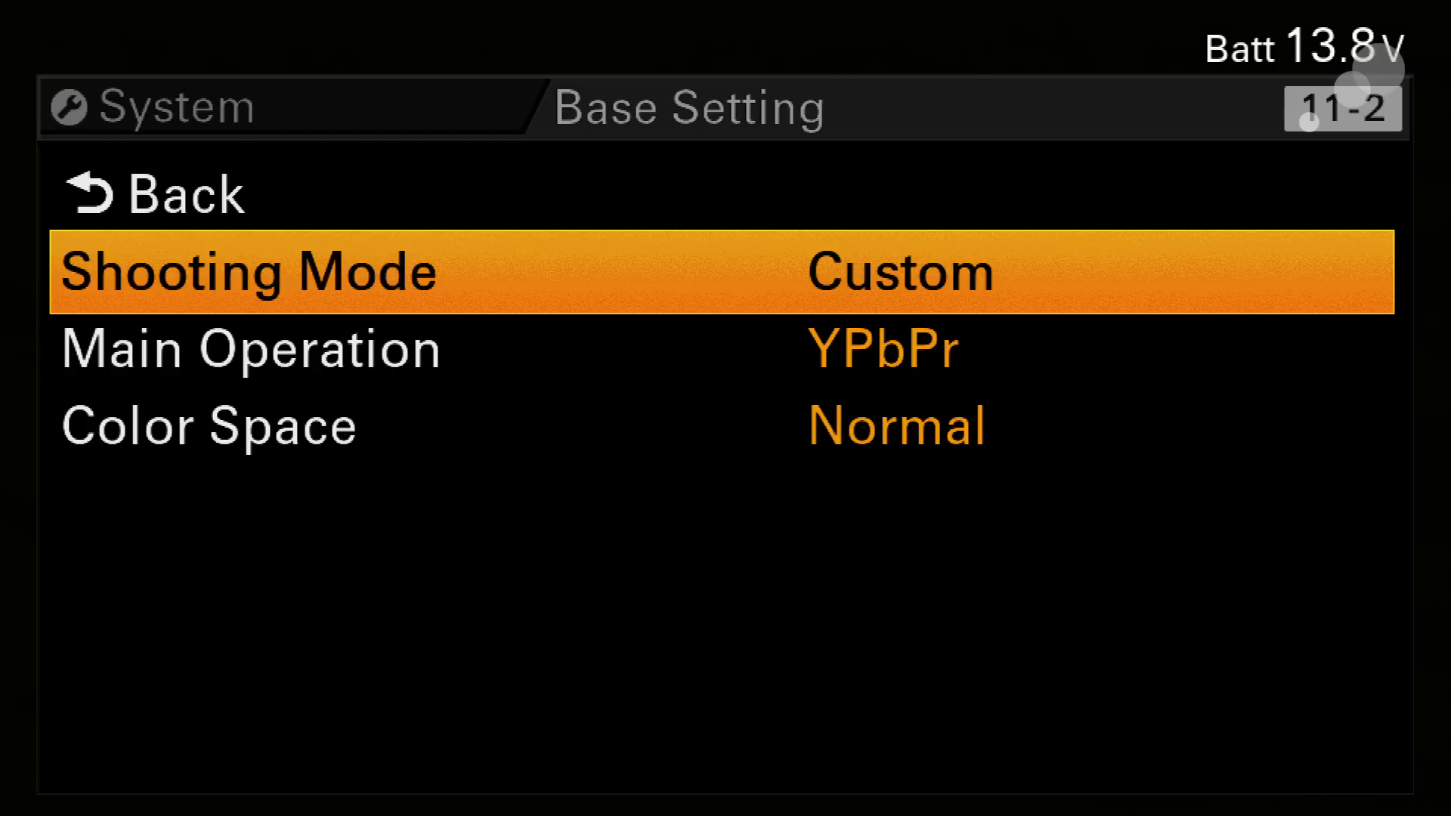
key("Return")
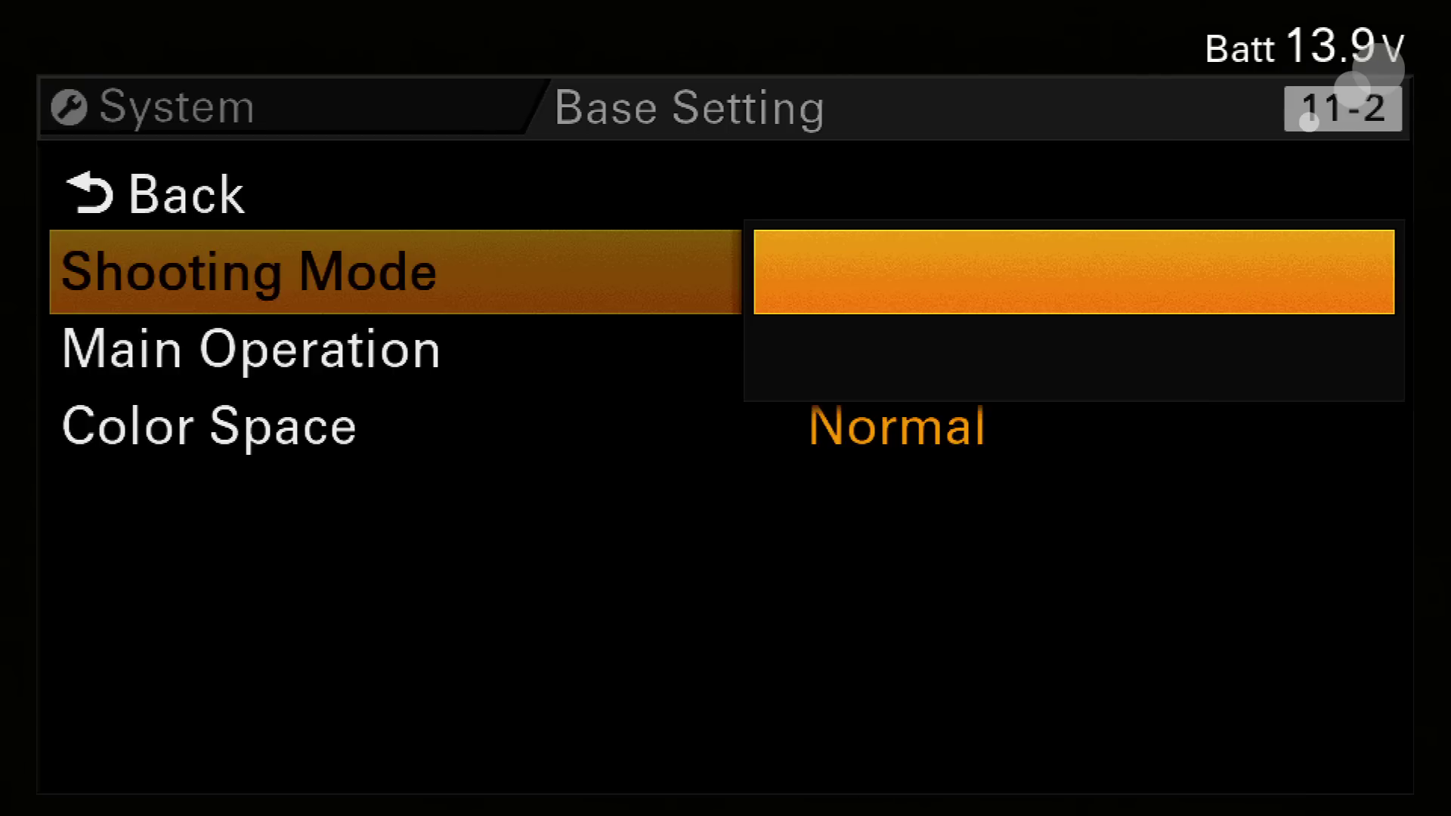
key("Down")
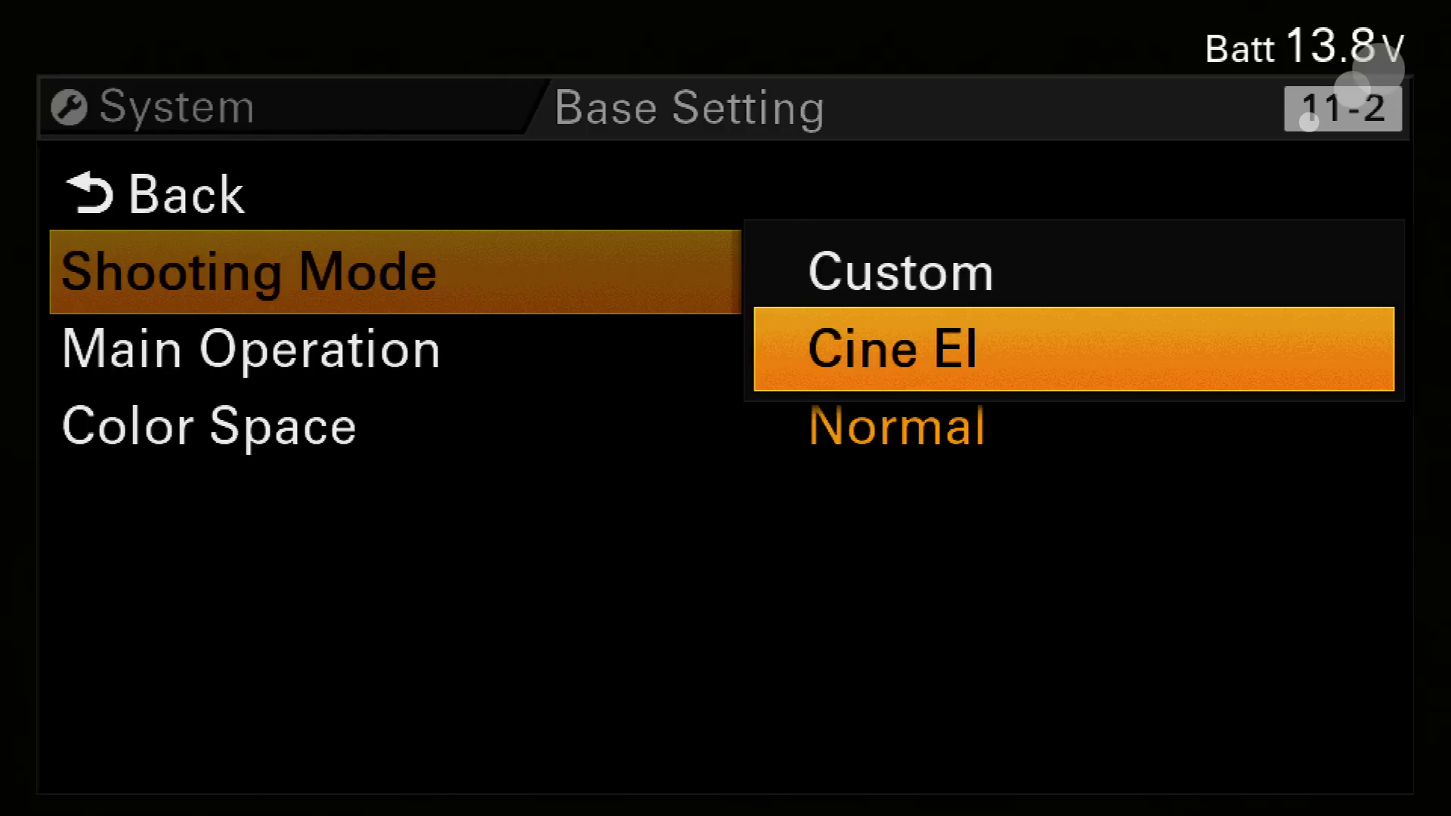
key("Return")
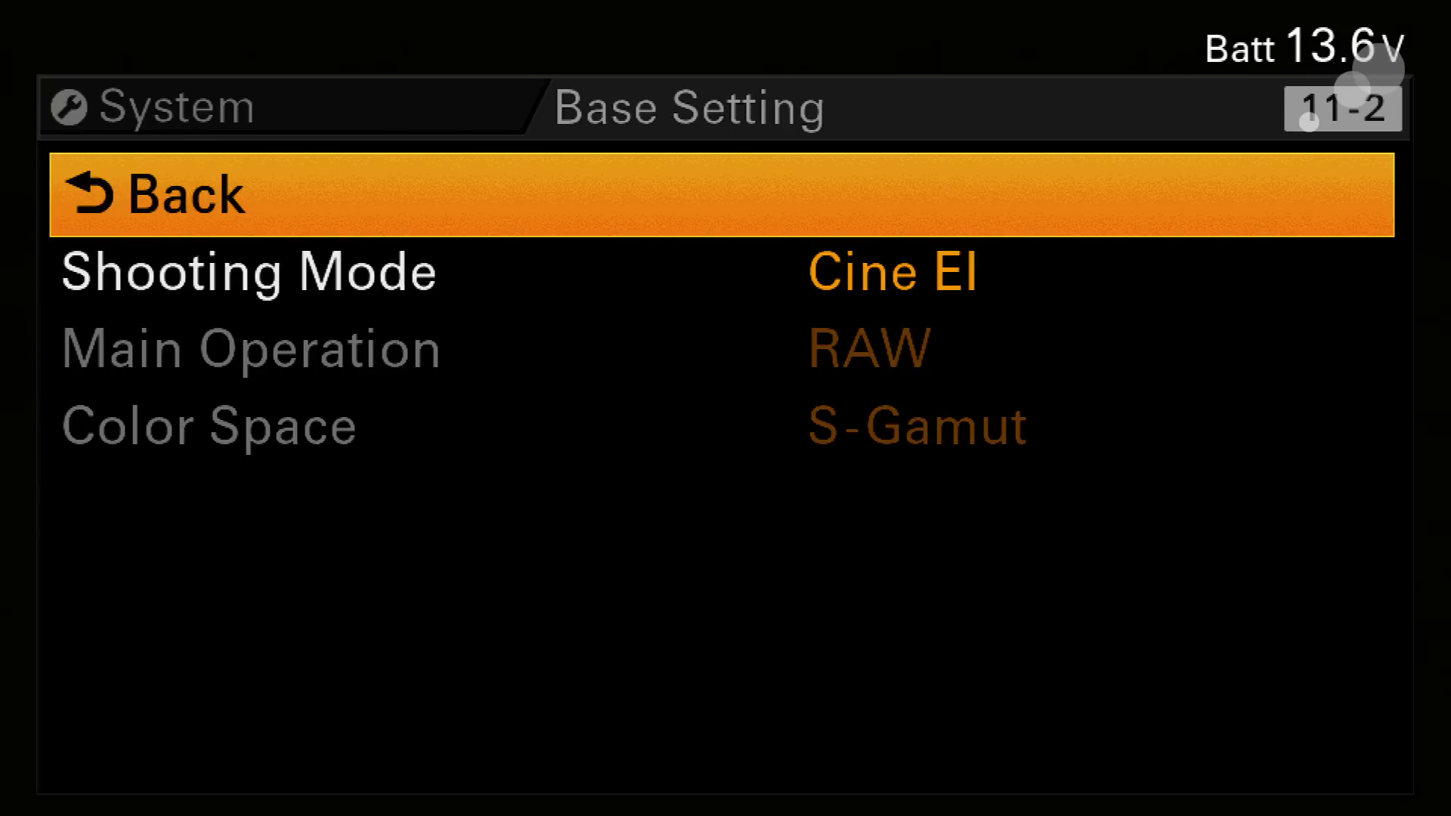
key("Return")
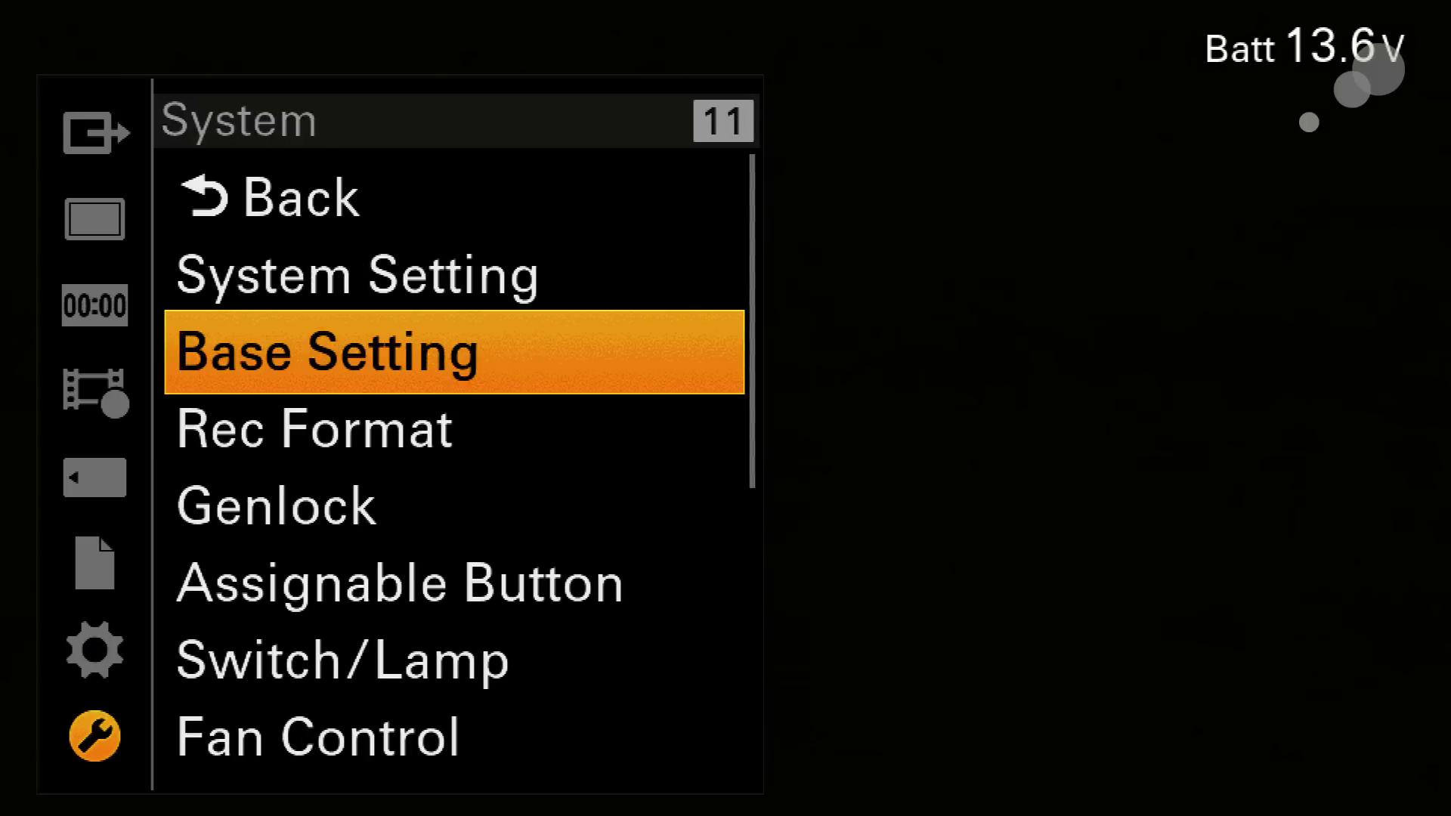
Step: Open the AXS Recorder settings from the System list
key("Down")
key("Down")
key("Down")
key("Down")
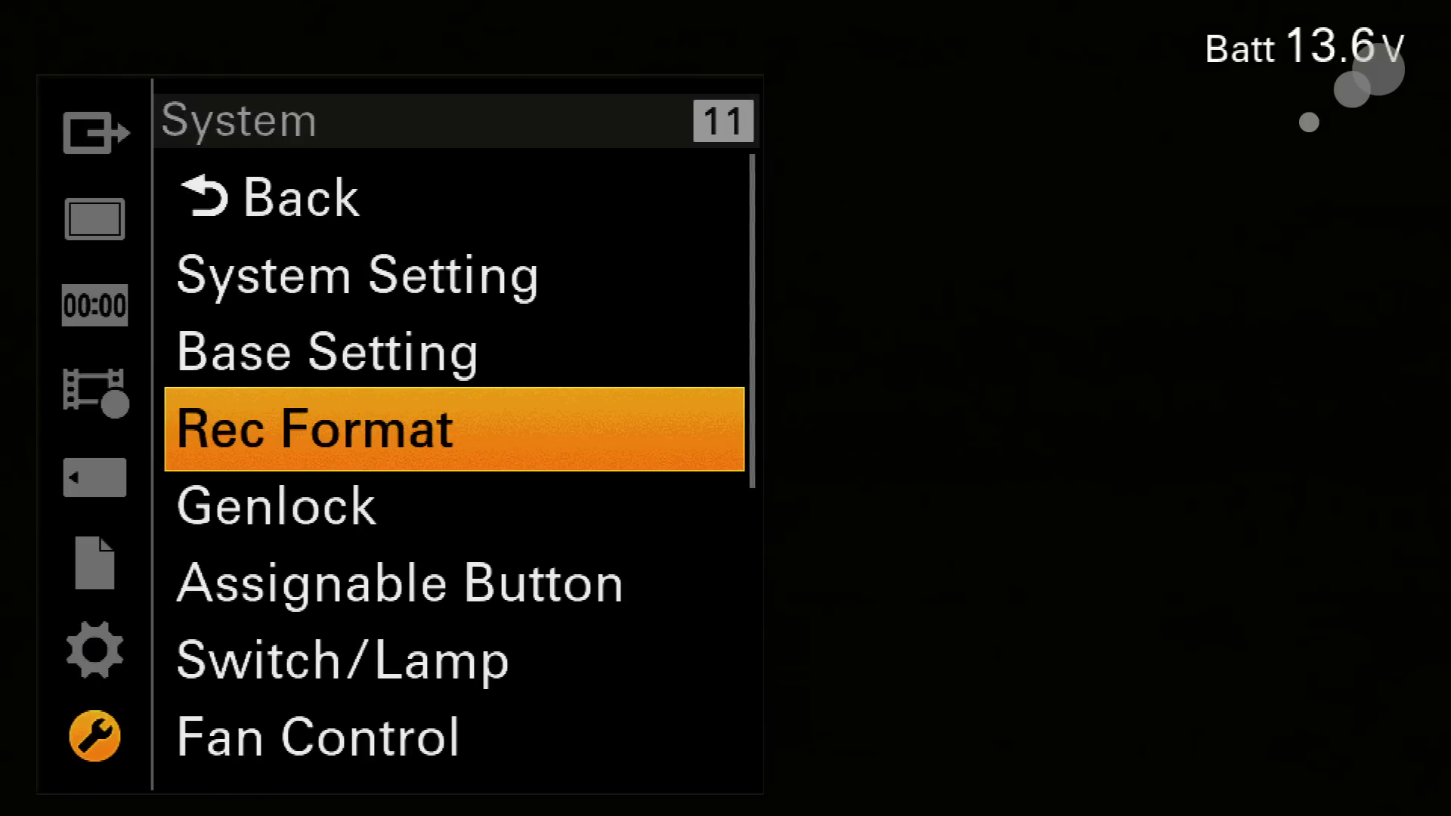
key("Down")
key("Down")
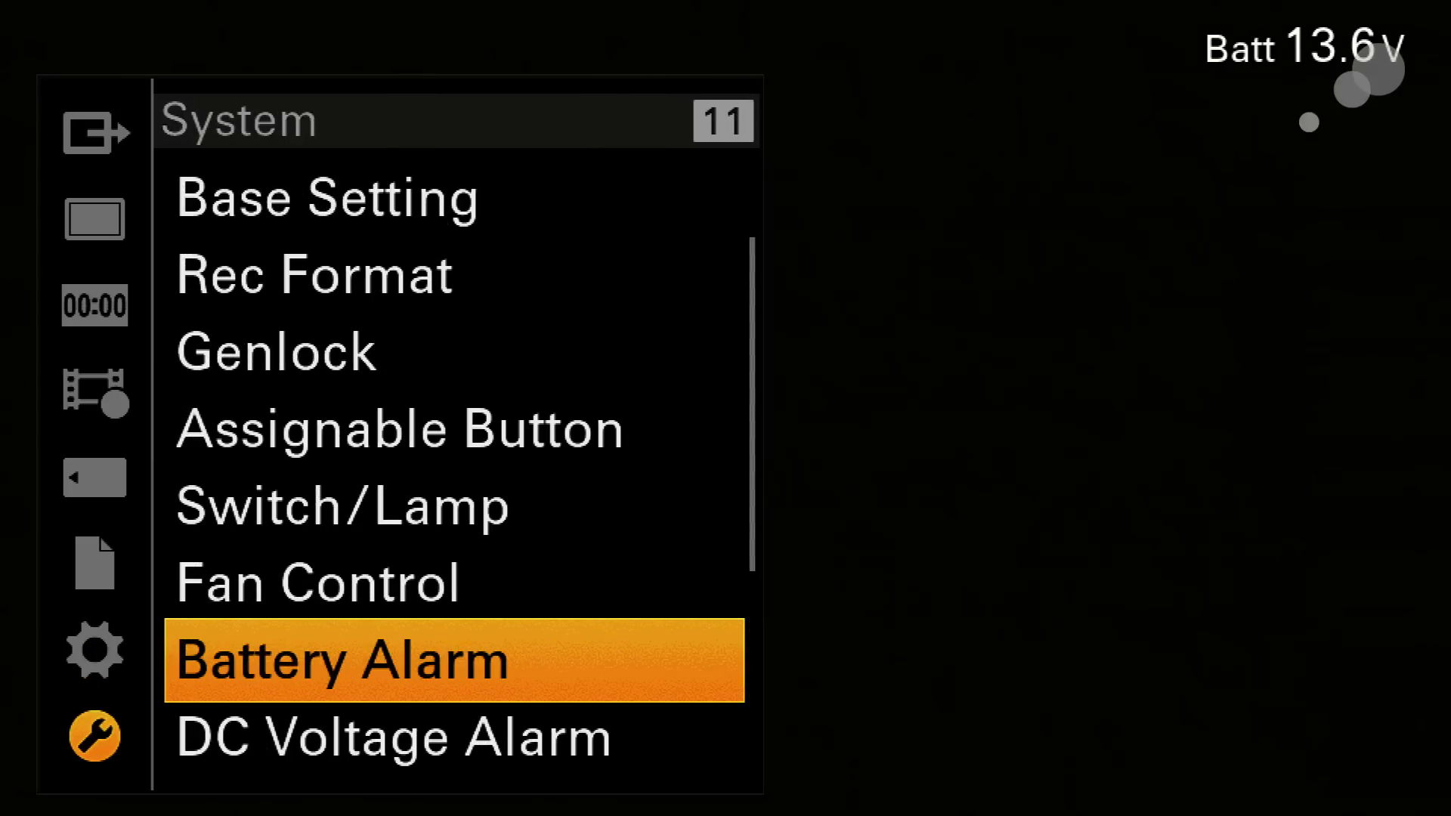
key("Down")
key("Down")
key("Down")
key("Down")
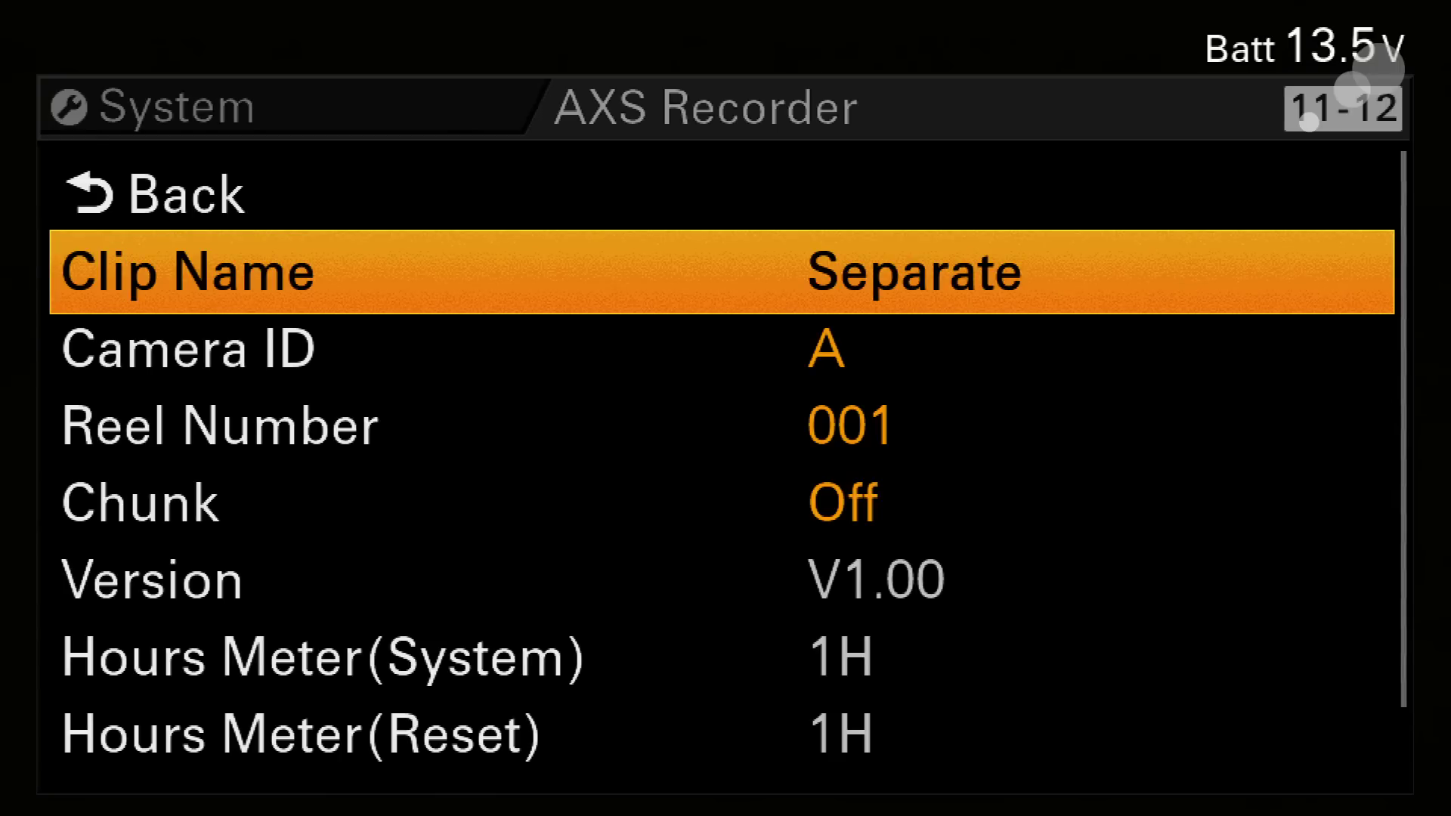
Step: Examine the AXS Recorder entries, including Clip Name, Camera ID, Reel Number, Chunk and the hours meters
key("Up")
key("Down")
key("Down")
key("Down")
key("Down")
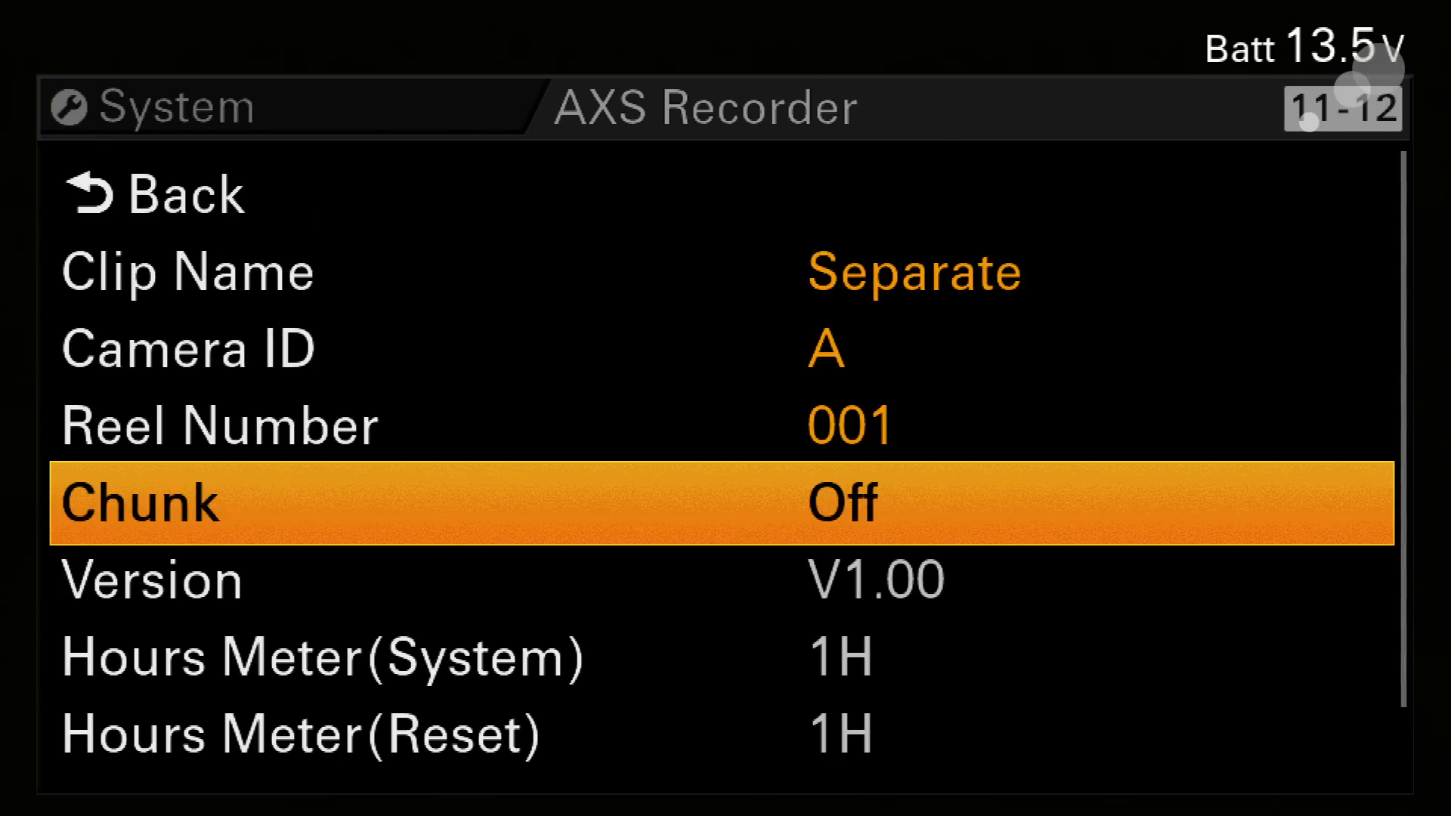
key("Down")
key("Up")
key("Up")
key("Up")
key("Up")
key("Up")
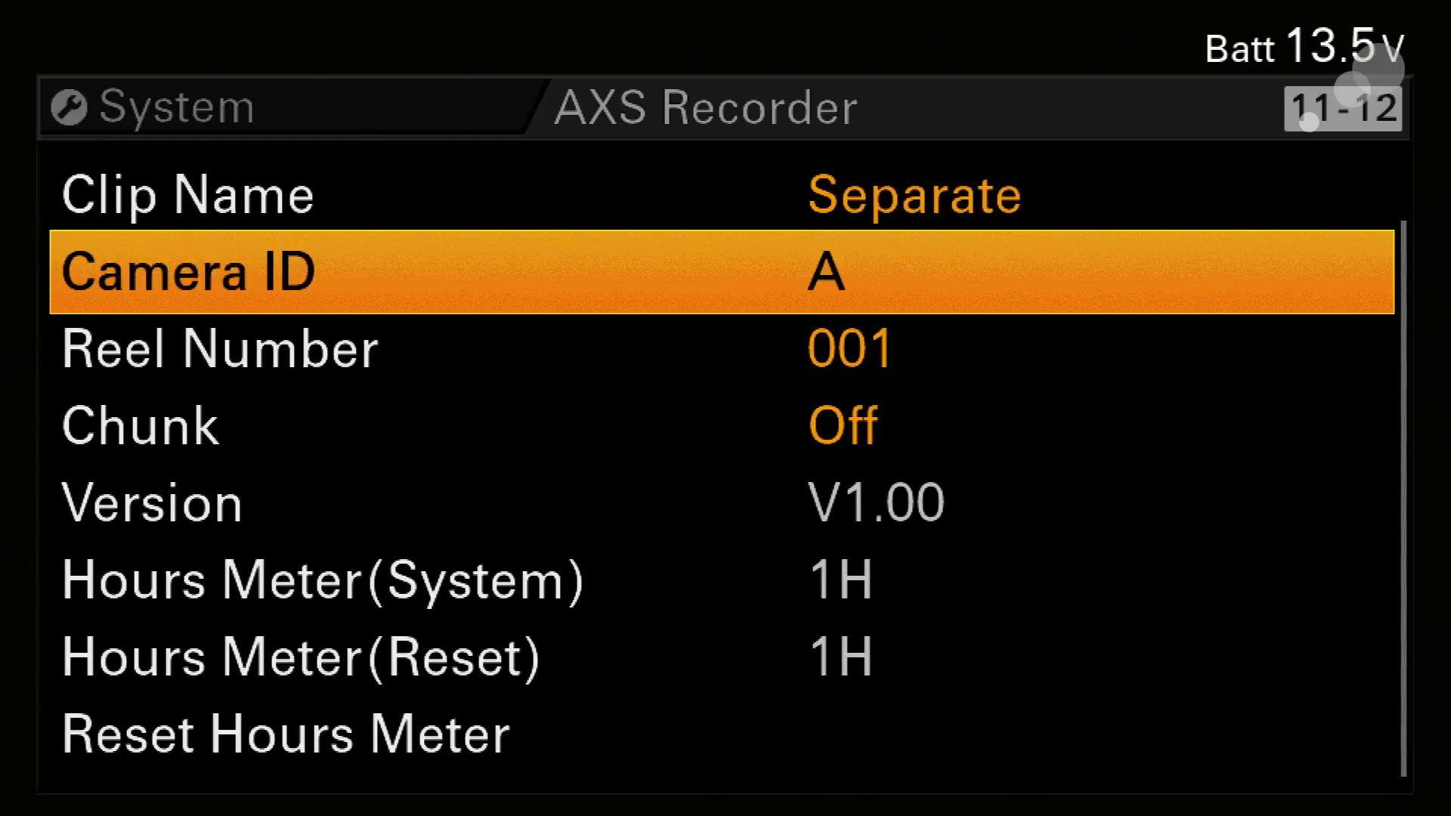
Step: Compare the Link and Separate options for Clip Name, keep Separate and leave the AXS Recorder settings
key("Down")
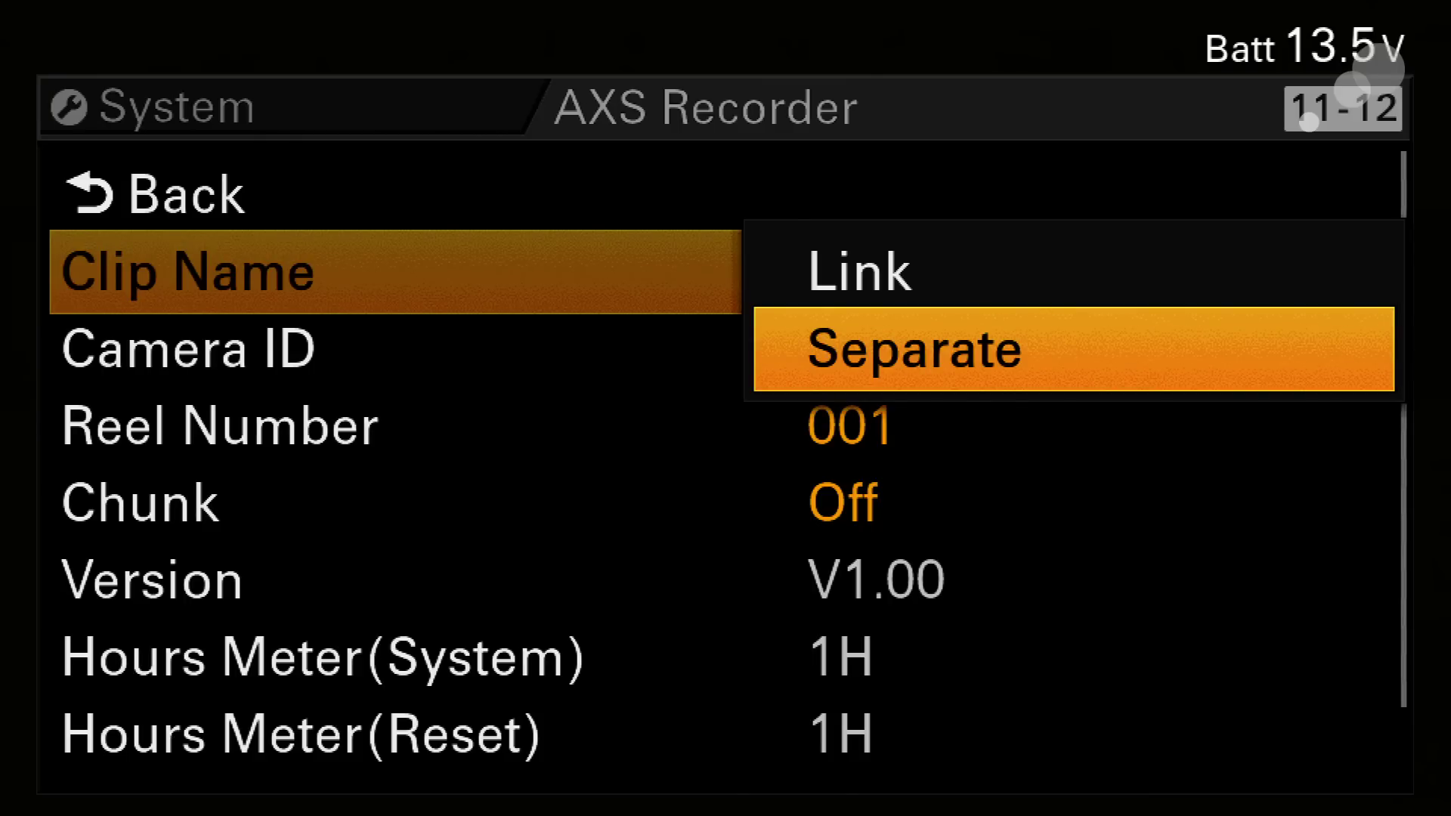
left_click(1073, 272)
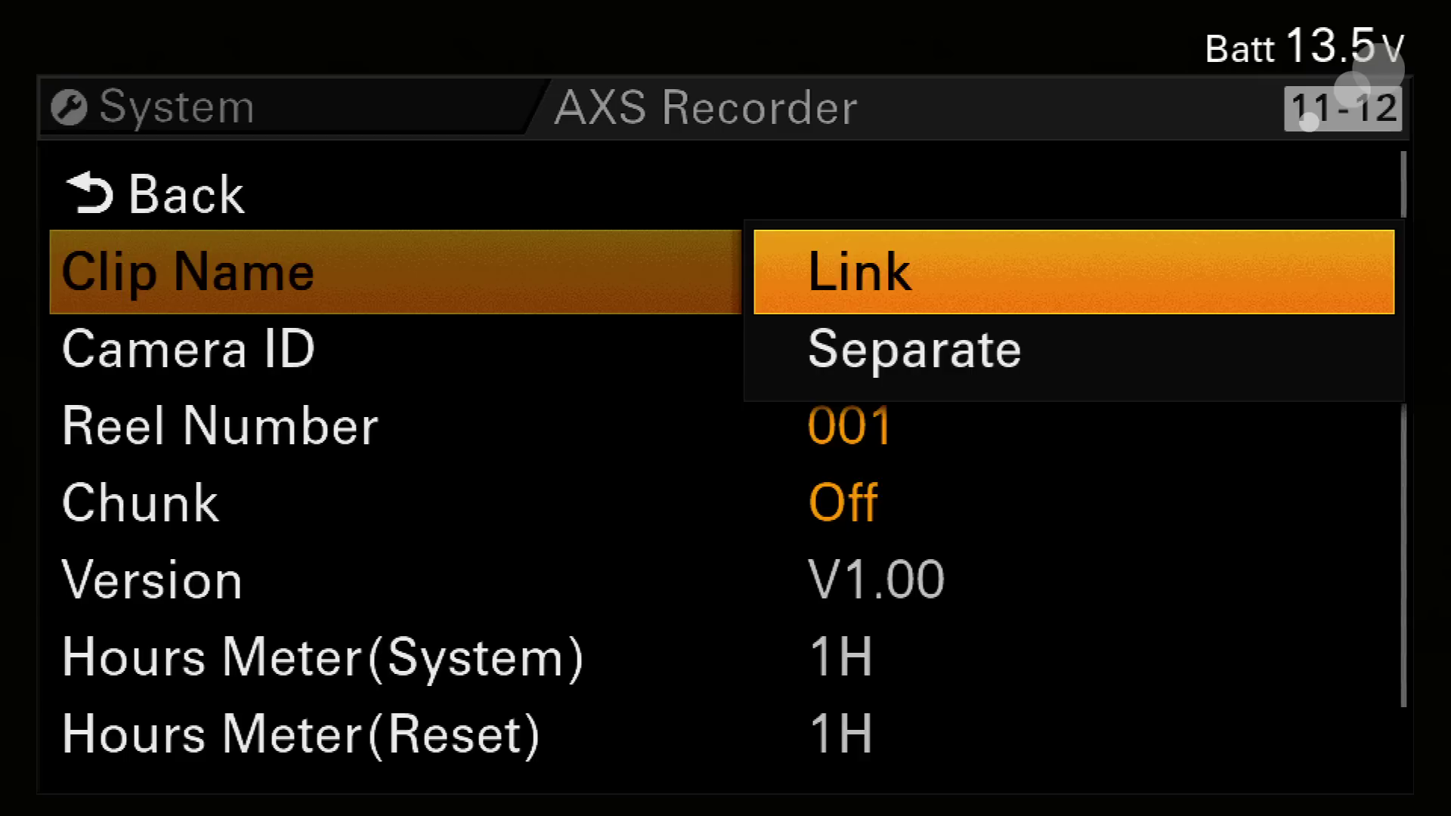
key("Down")
key("Return")
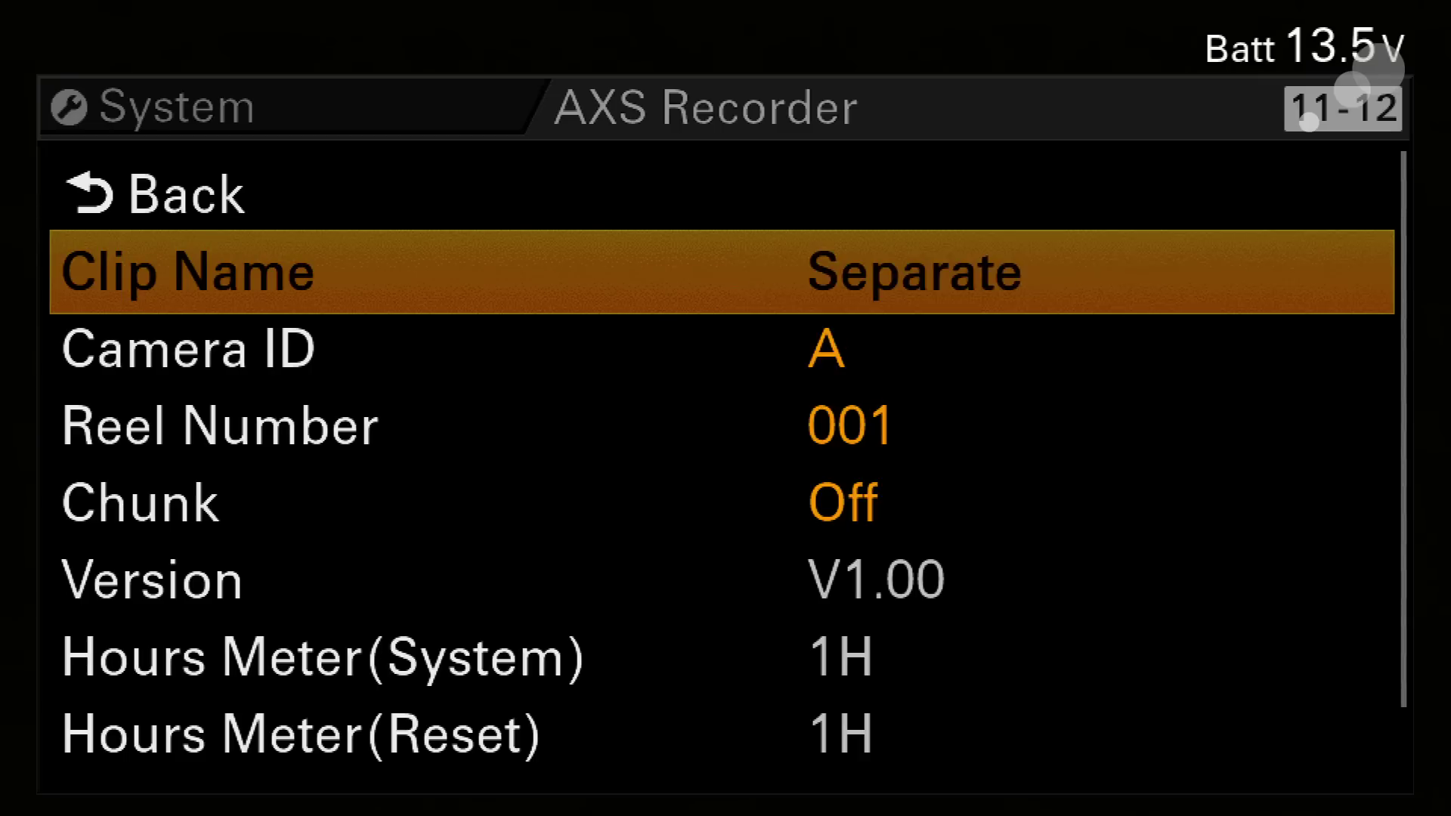
key("Down")
key("Up")
key("Up")
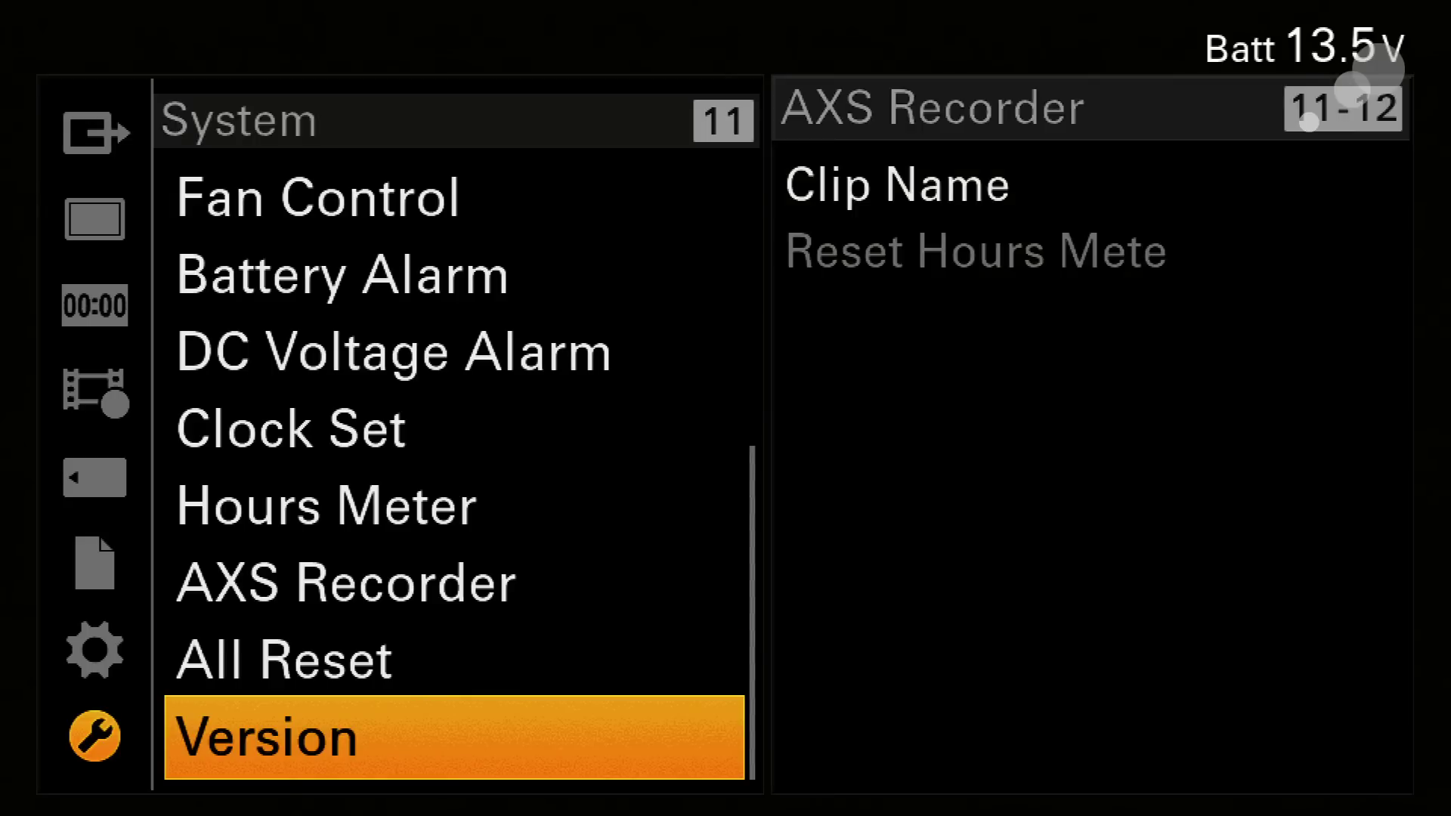
Step: Set the Shooting Mode to Custom in Base Setting and execute the change
scroll(454, 453, "up", 12)
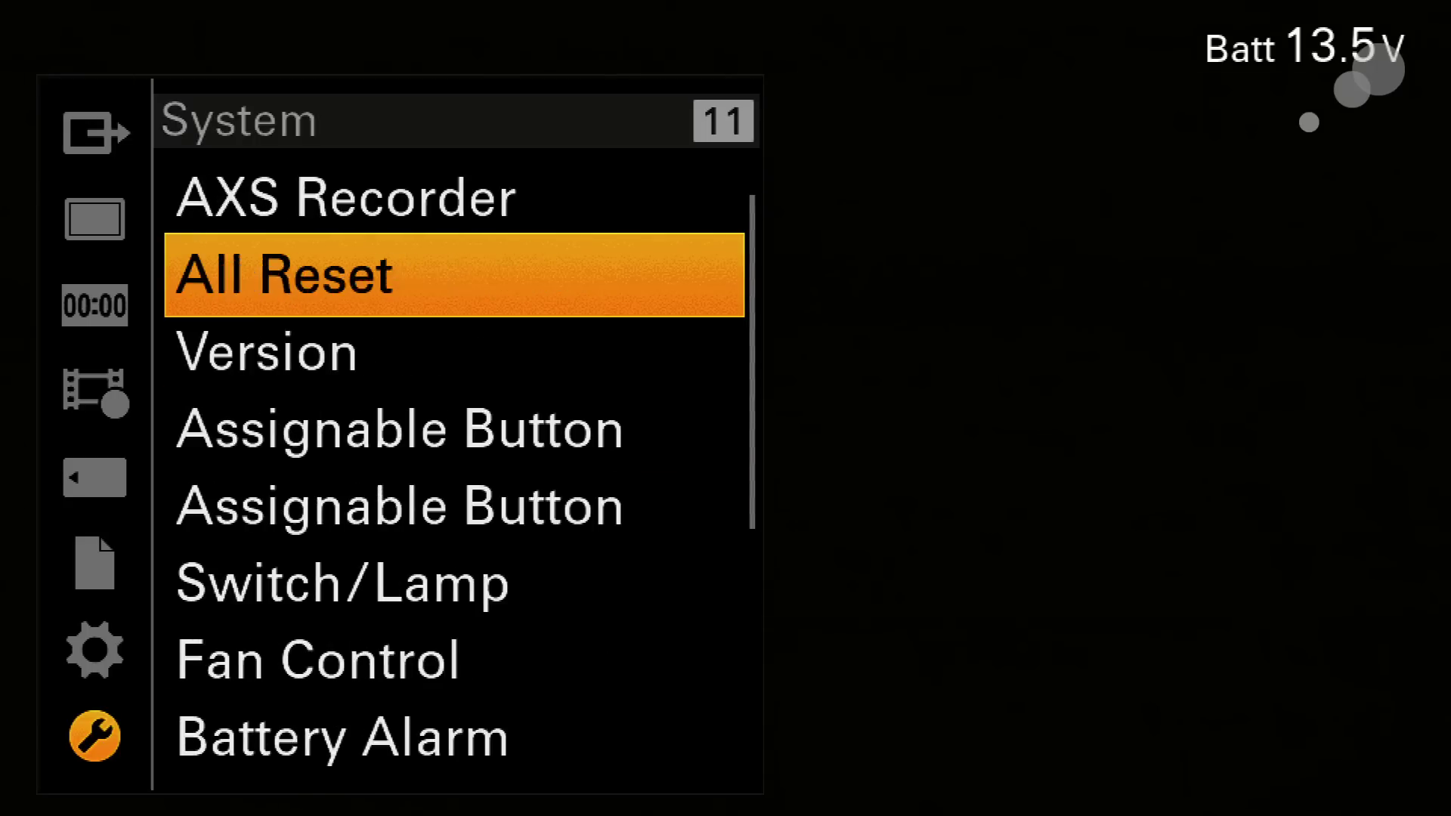
scroll(453, 453, "up", 5)
scroll(454, 453, "down", 1)
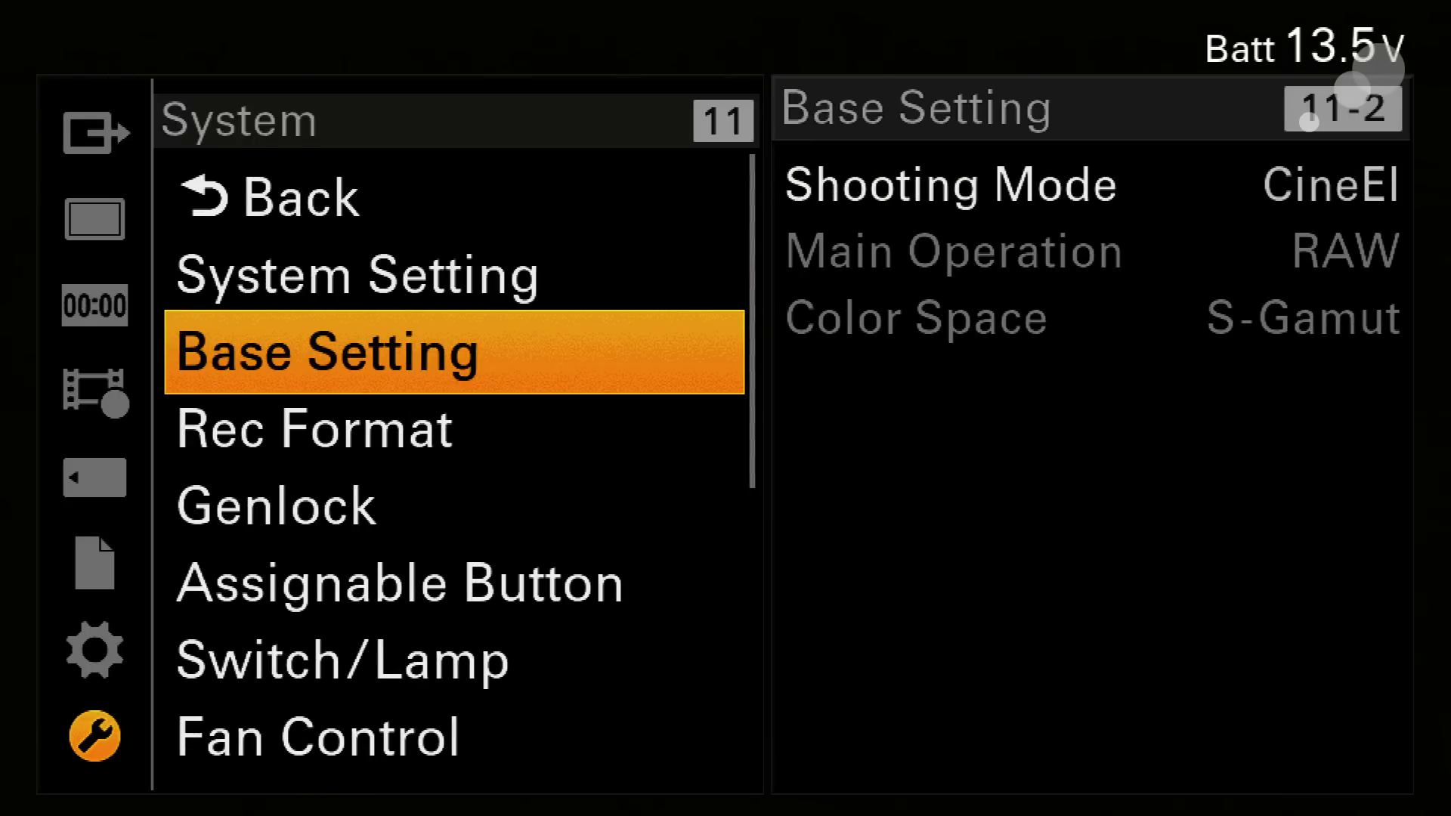
key("Return")
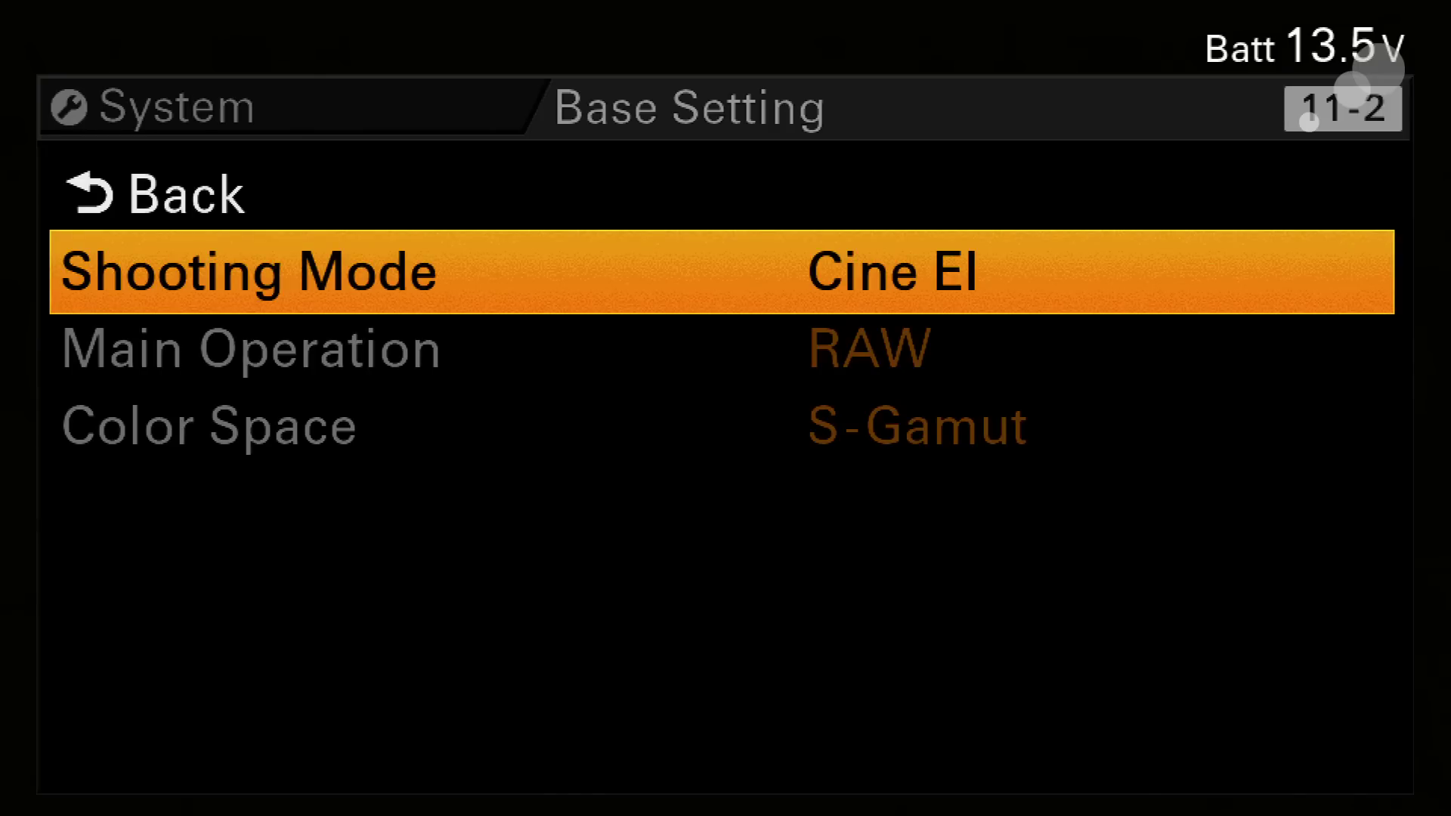
key("Return")
scroll(453, 453, "up", 1)
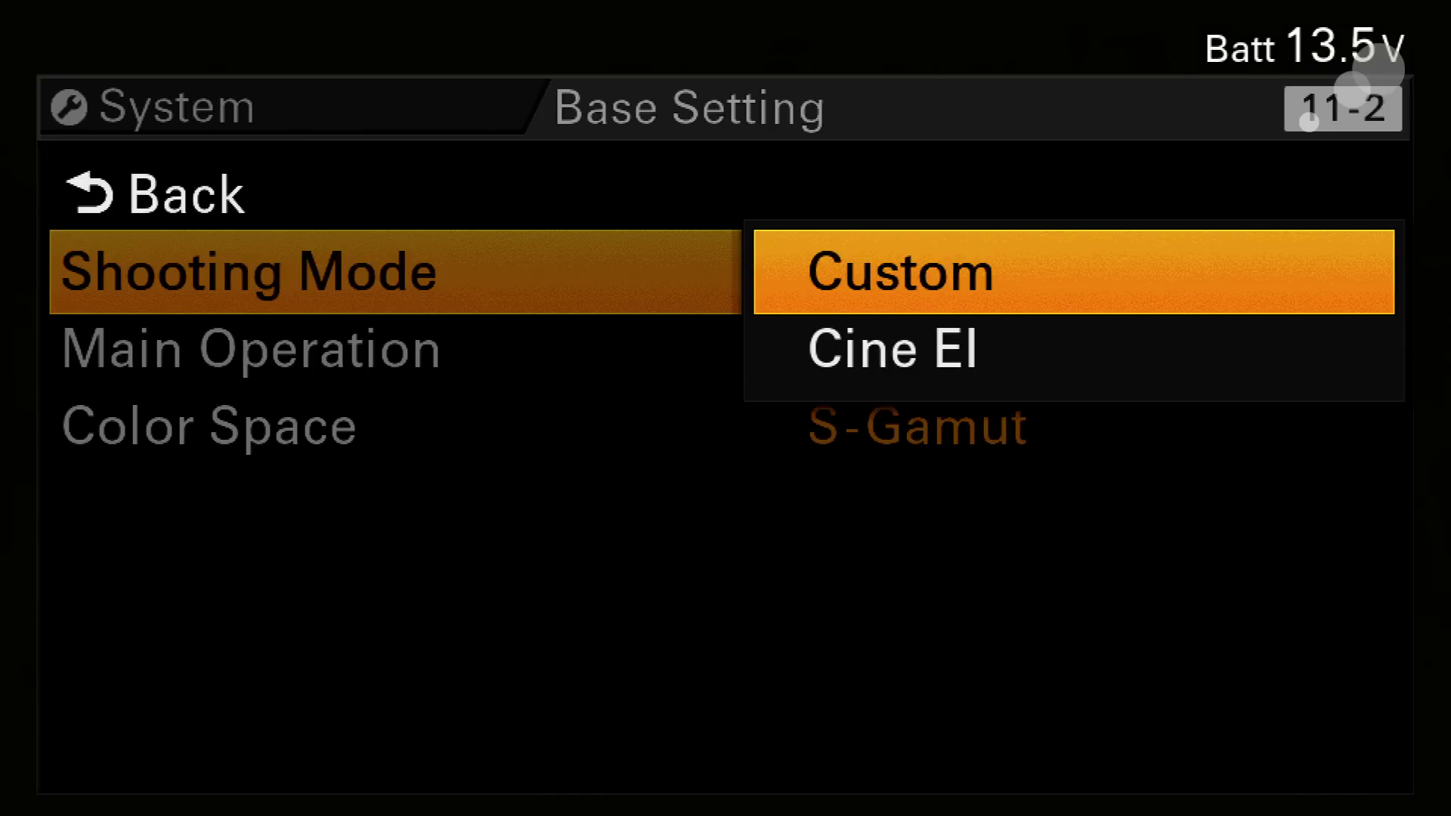
key("Return")
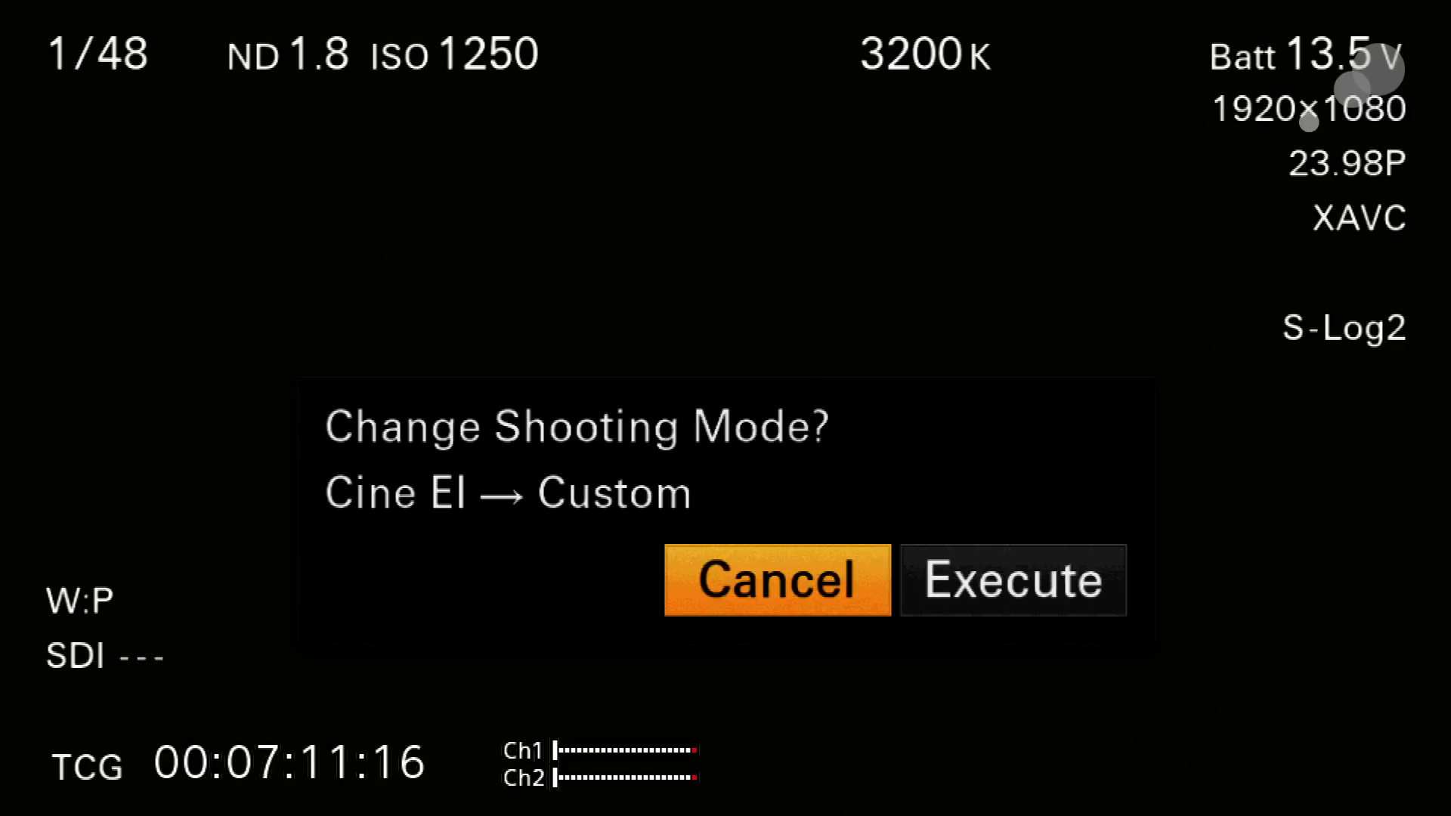
key("Right")
key("Return")
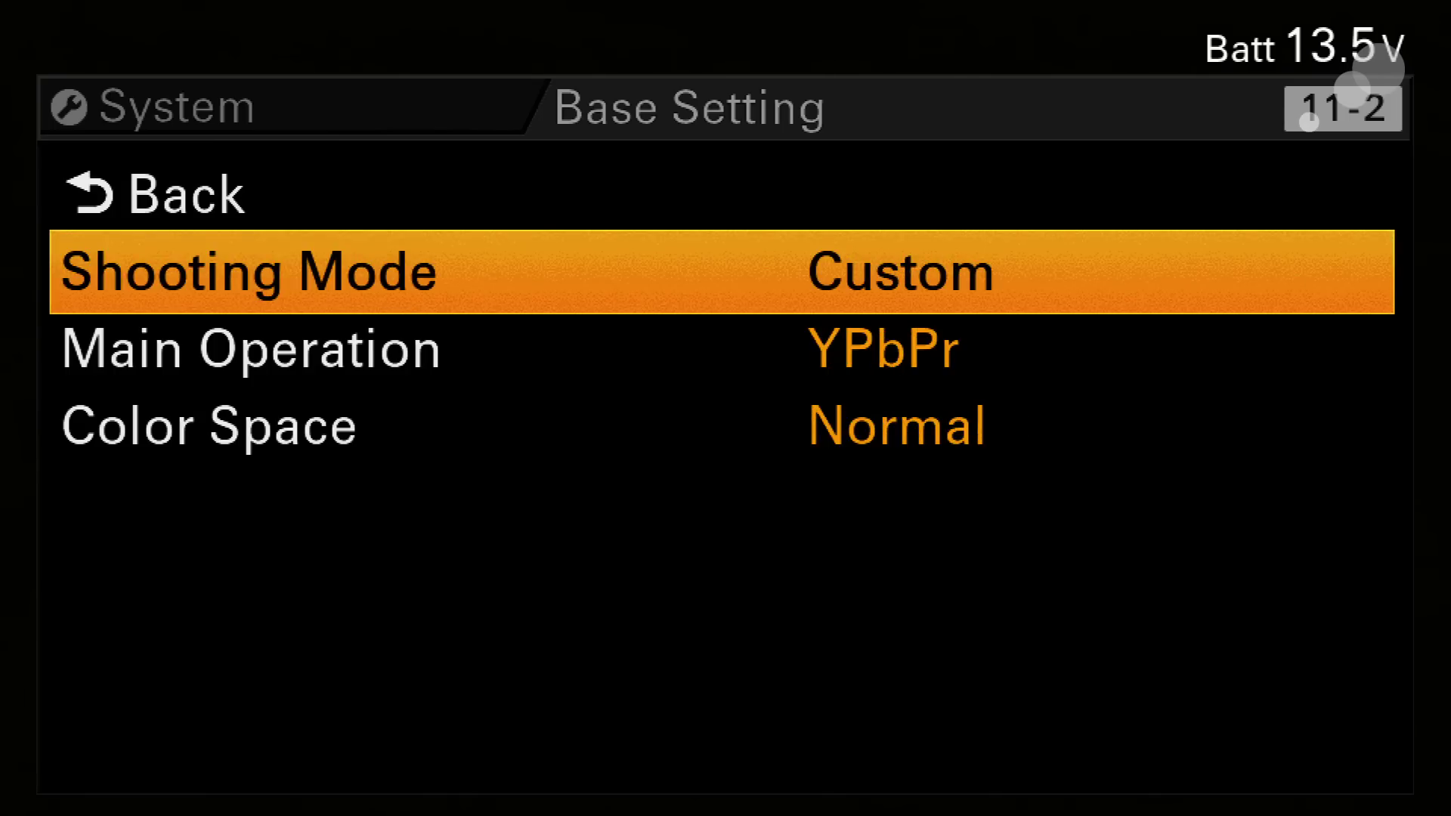
Step: Examine the Main Operation choices in Base Setting, keeping YPbPr
key("Up")
key("Down")
key("Down")
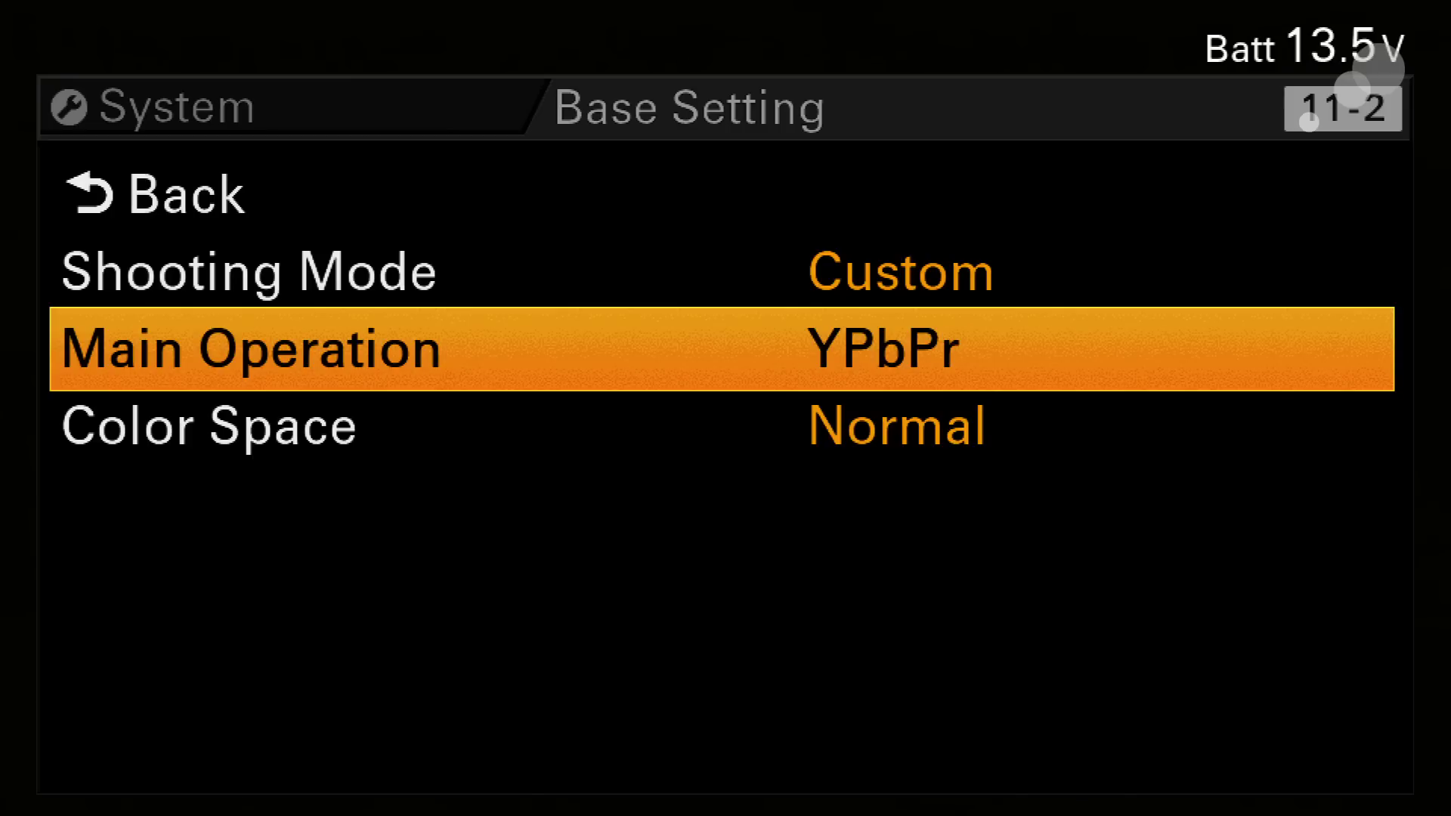
key("Return")
left_click(722, 272)
left_click(722, 349)
Step: Examine the S-Gamut and Normal choices for Color Space, keep Normal and leave Base Setting
left_click(721, 427)
key("Return")
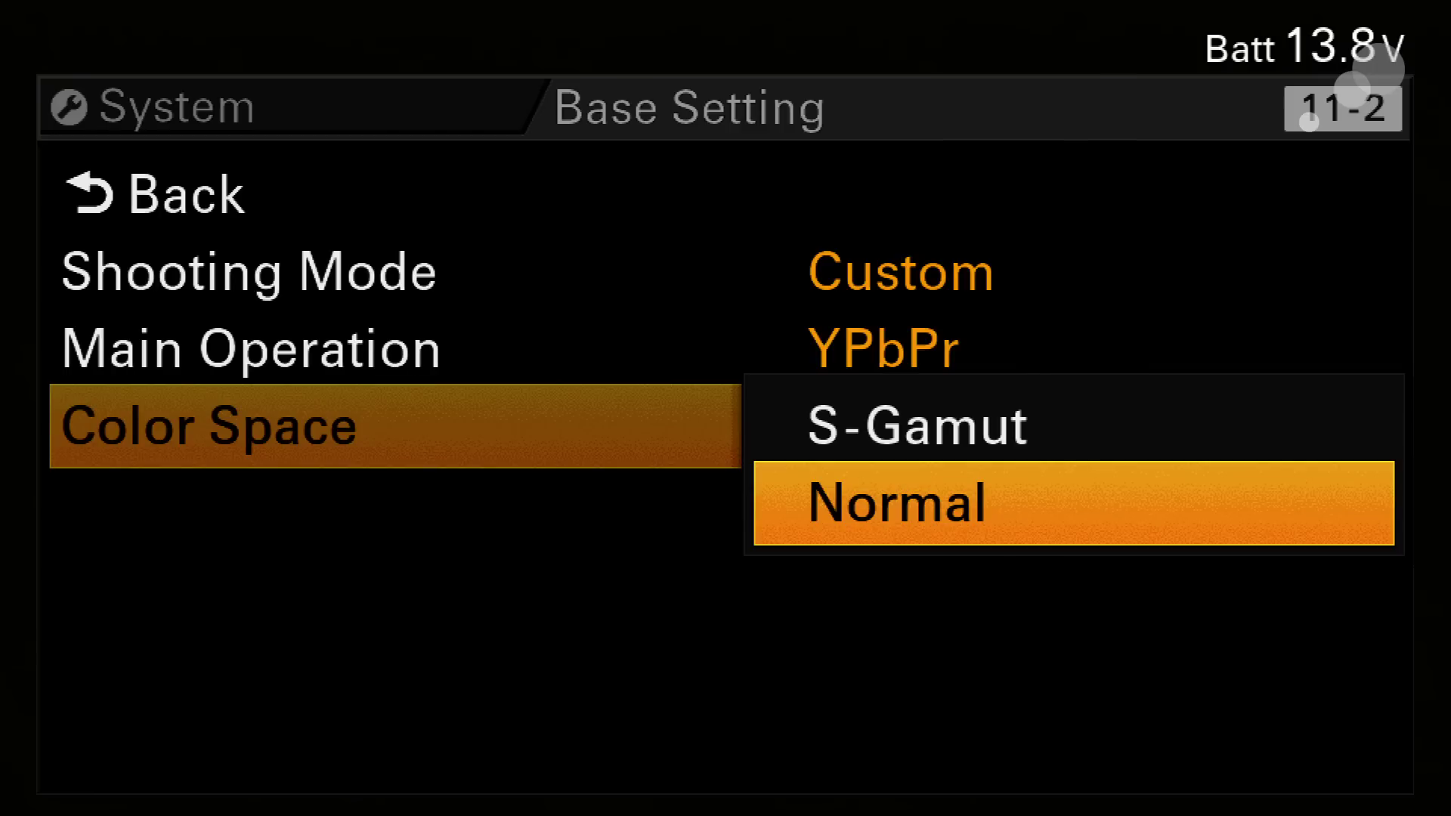
key("Return")
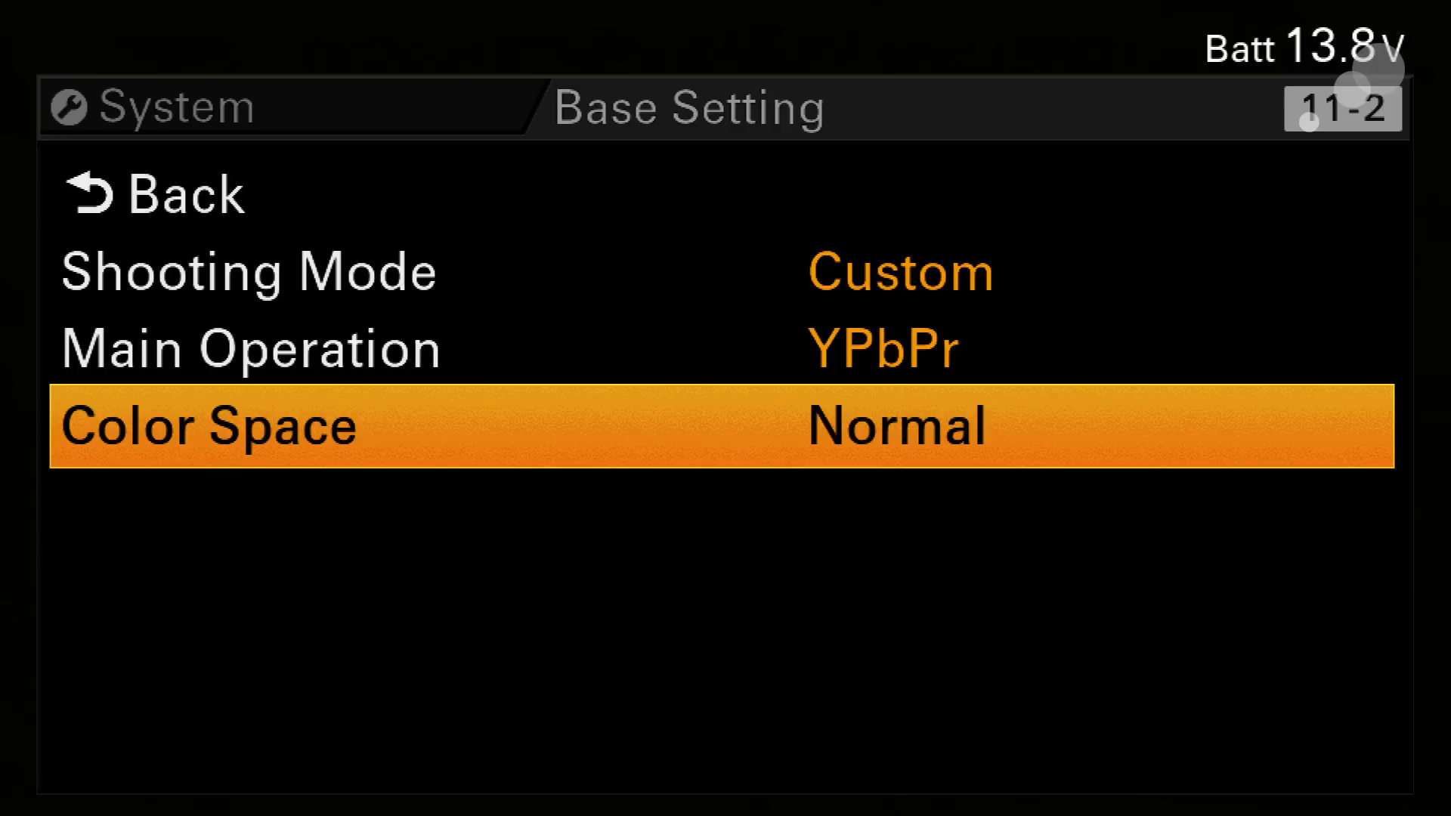
key("Up")
key("Up")
key("Up")
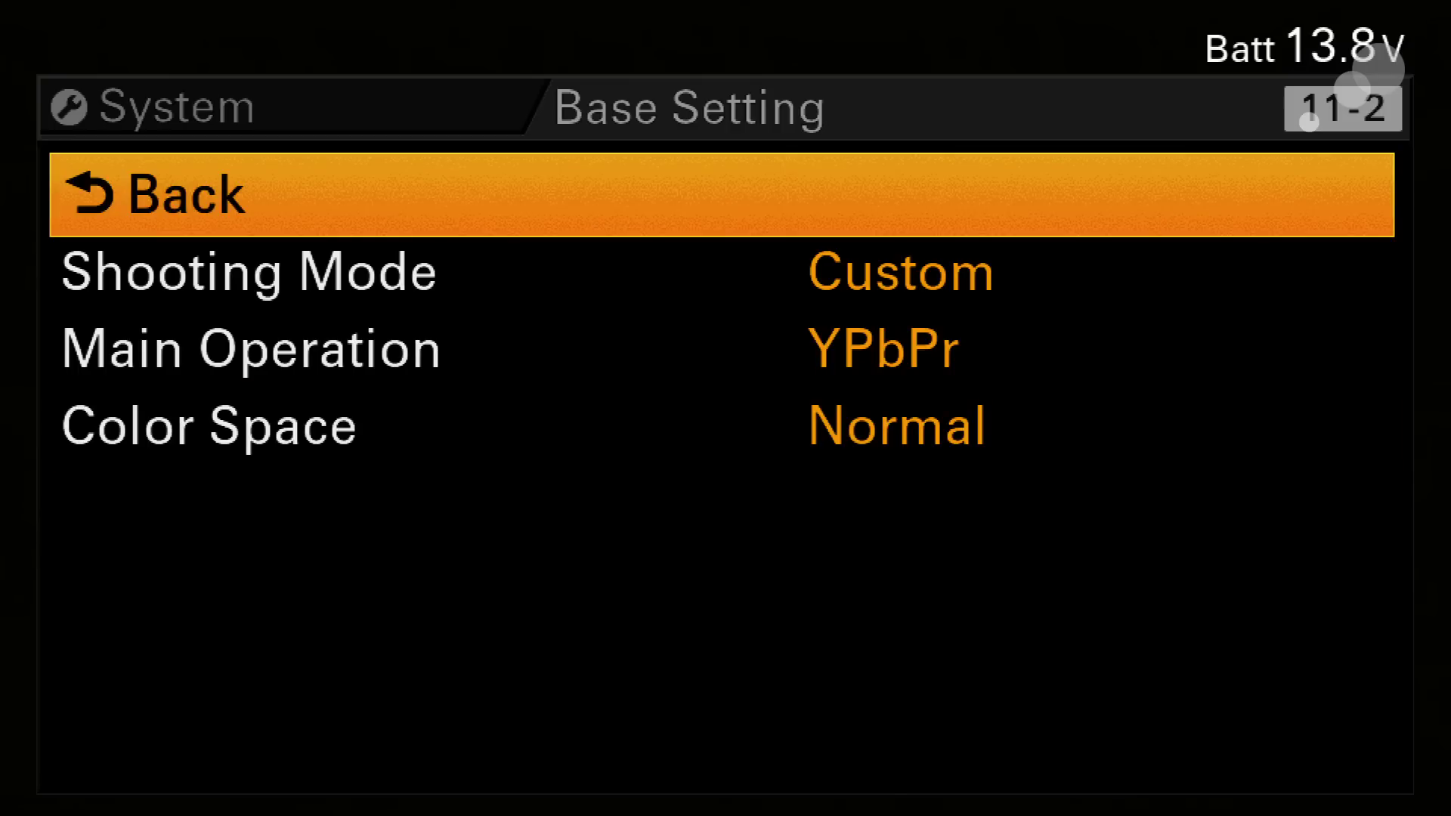
key("Return")
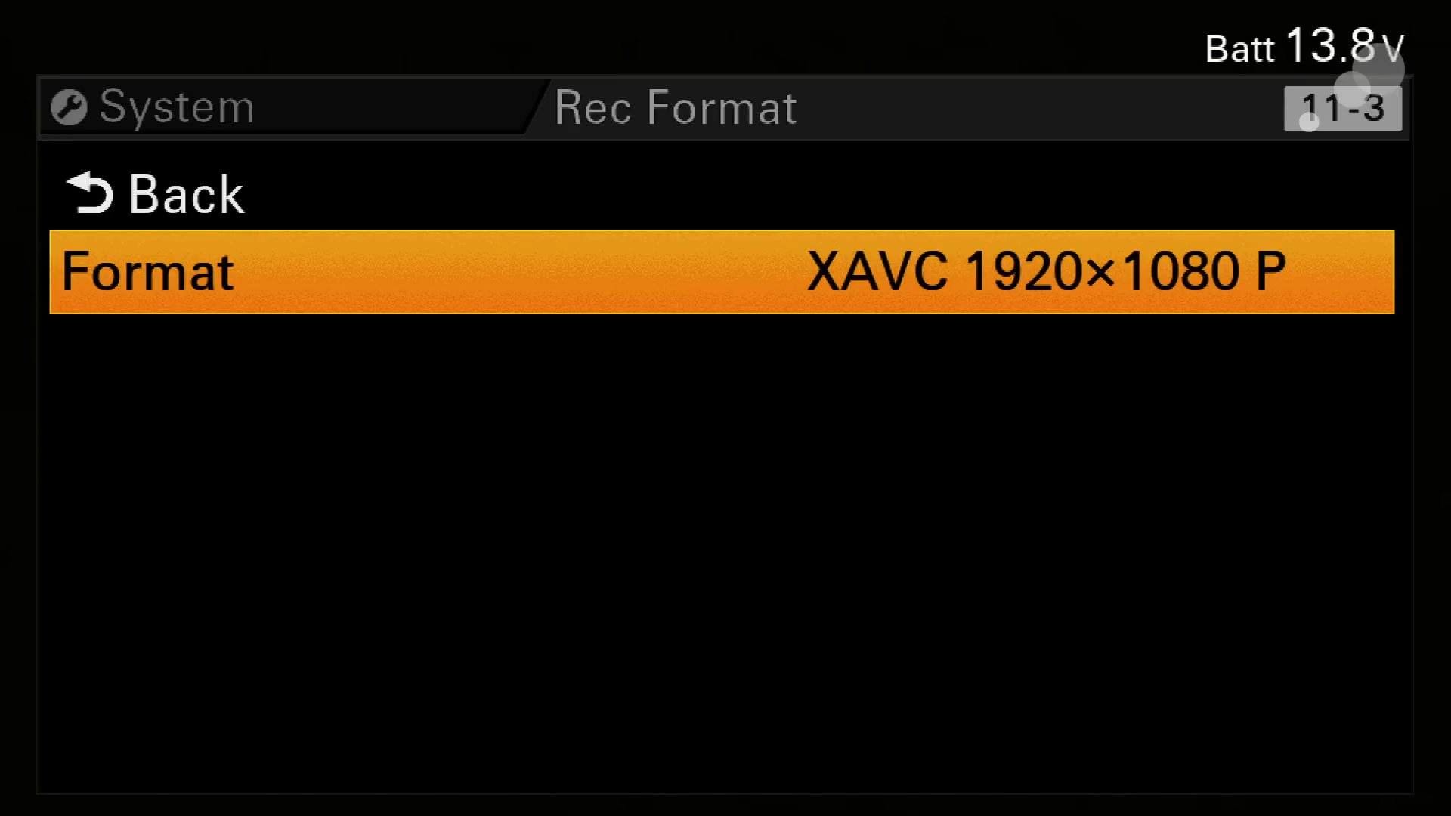
Step: Set the recording format to XAVC 4096×2160 P, confirm the change and return to the System list
key("Return")
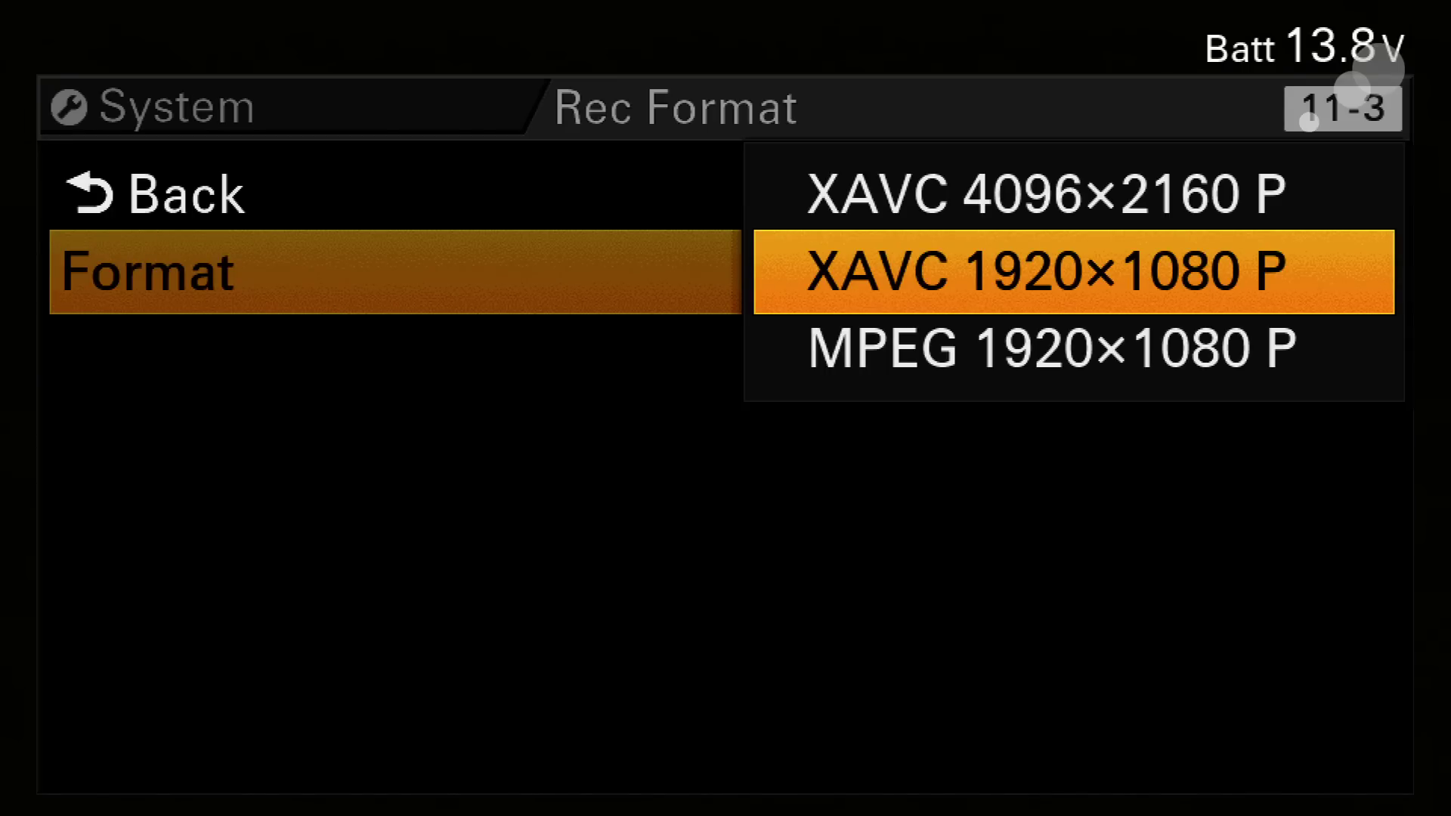
key("Up")
key("Down")
key("Down")
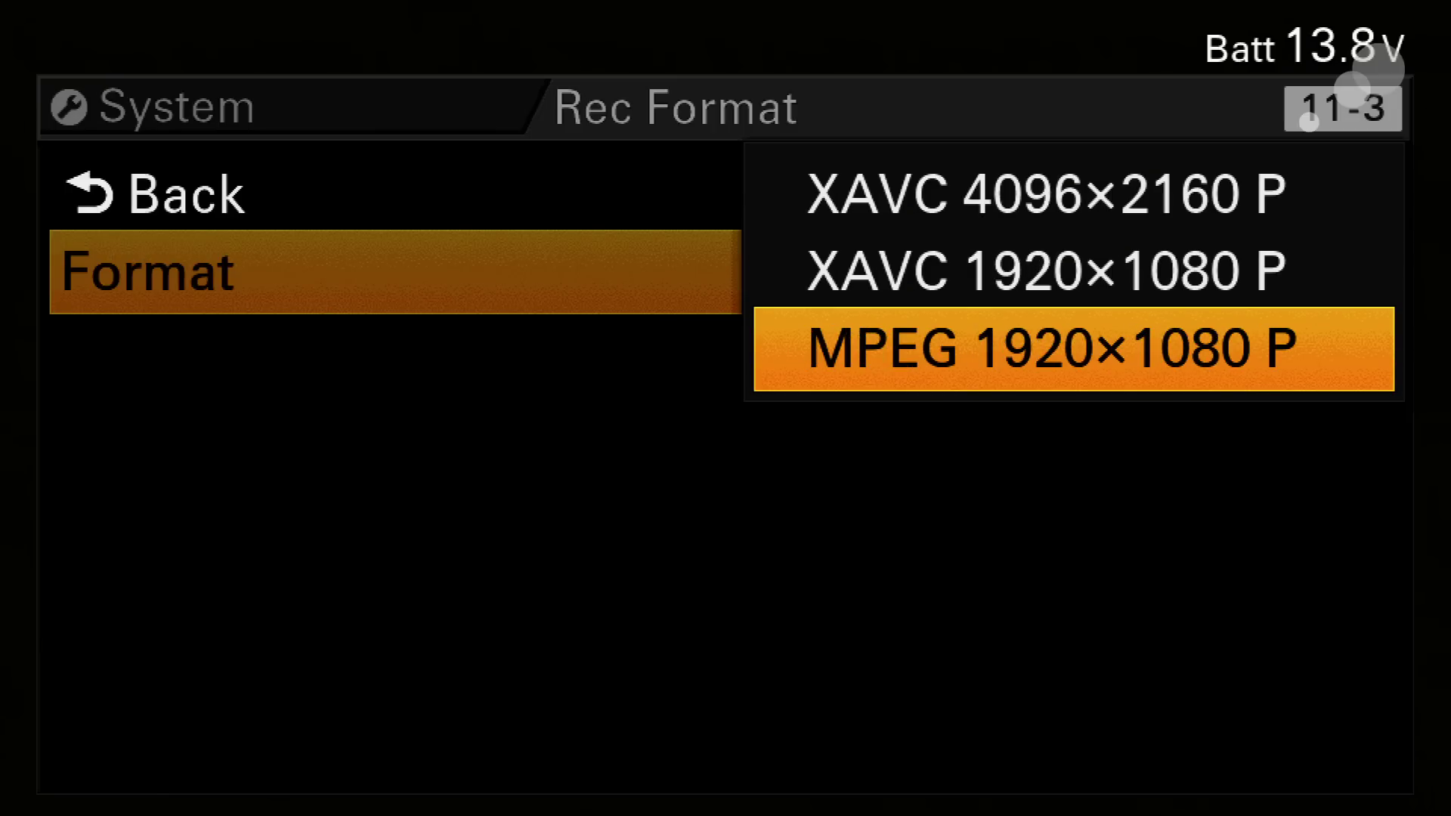
key("Up")
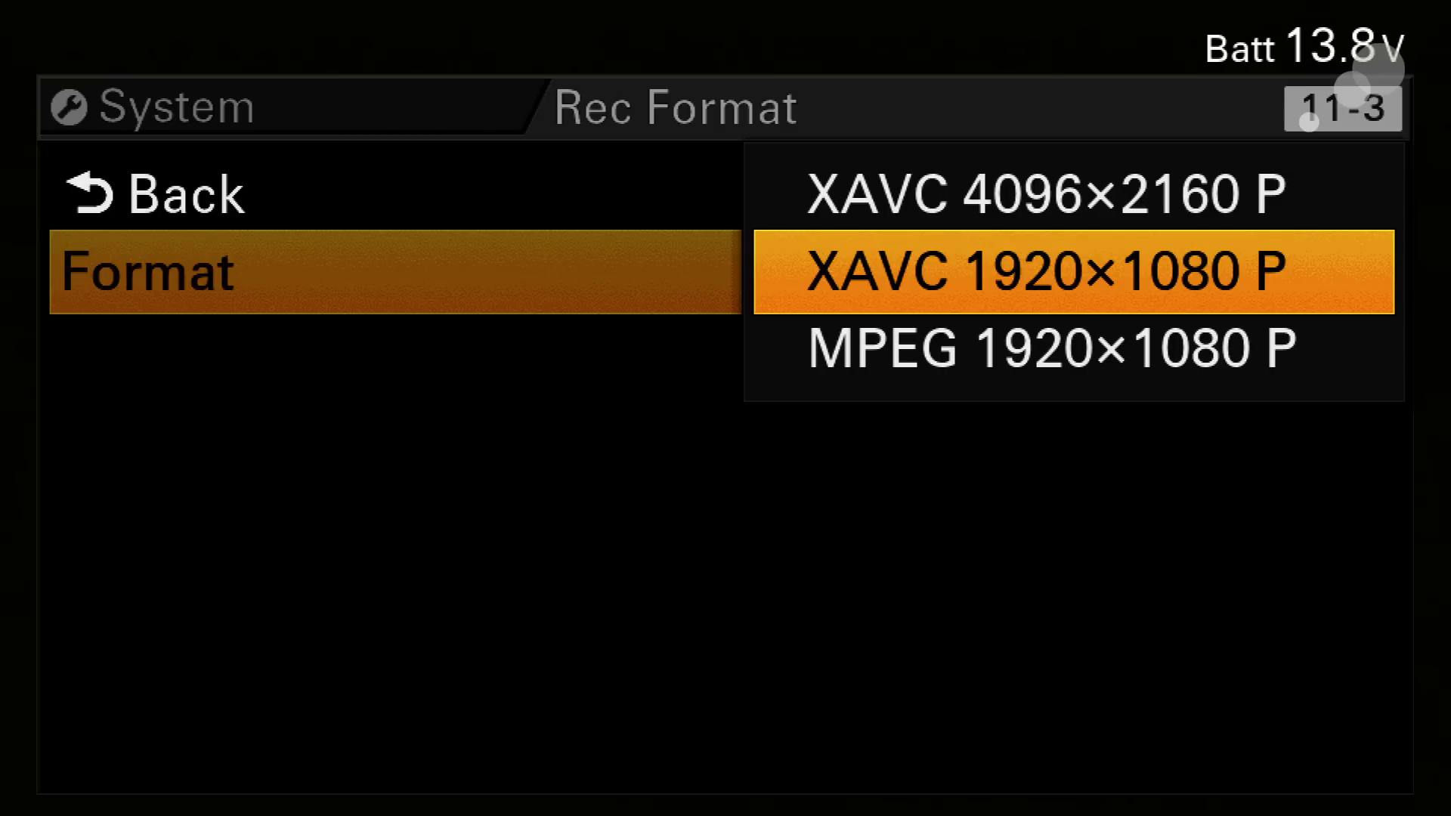
key("Up")
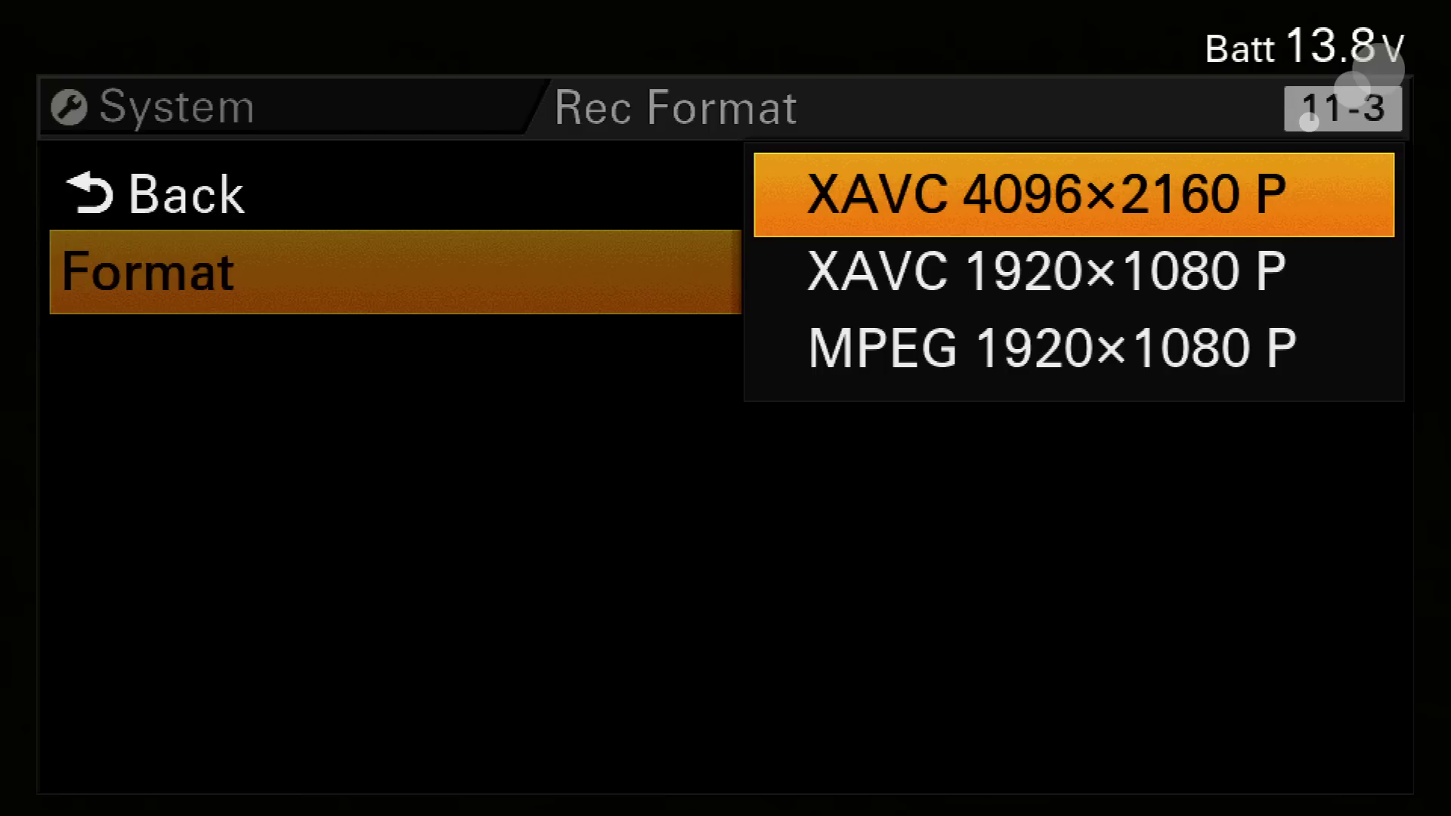
key("Return")
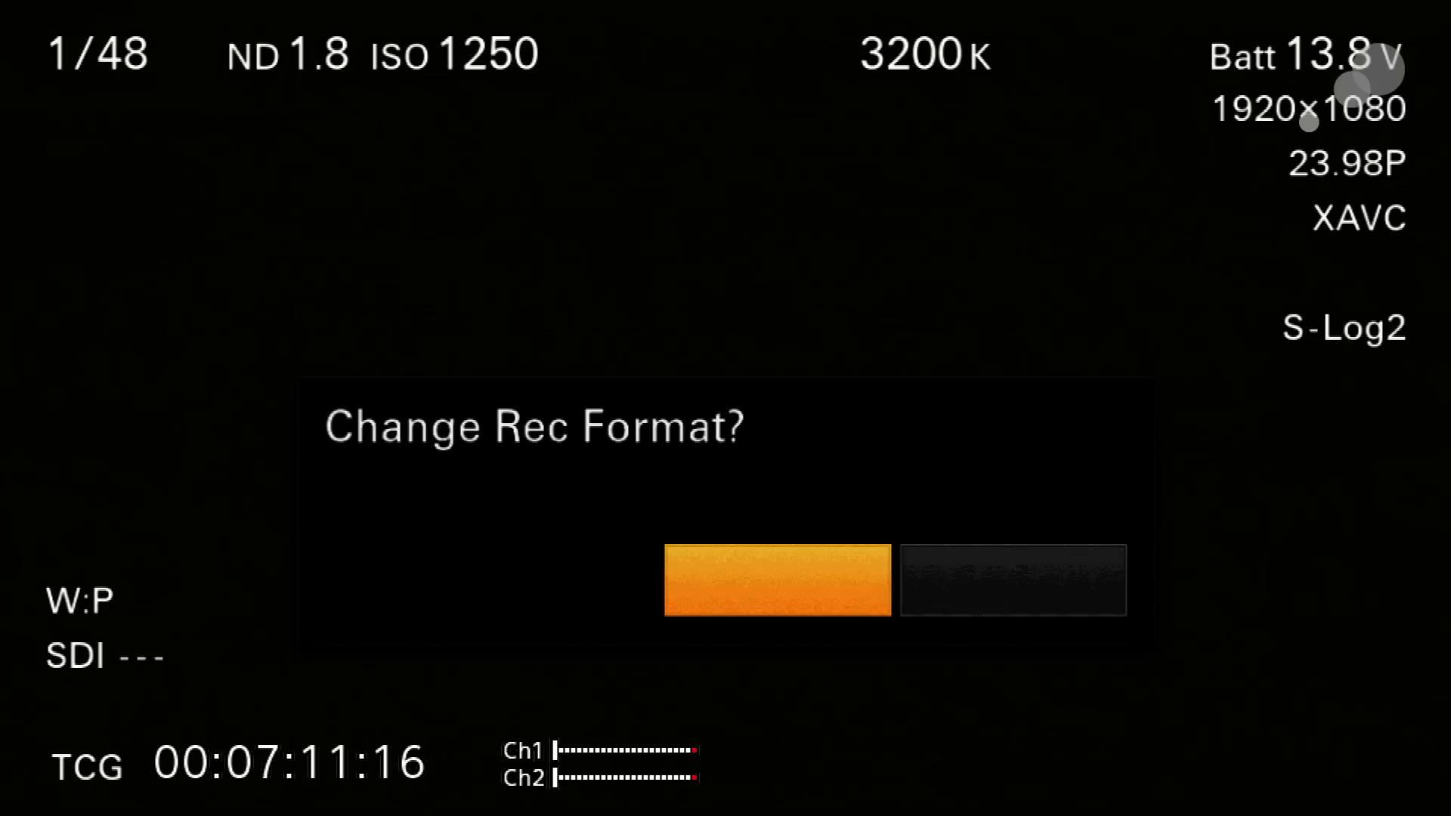
key("Right")
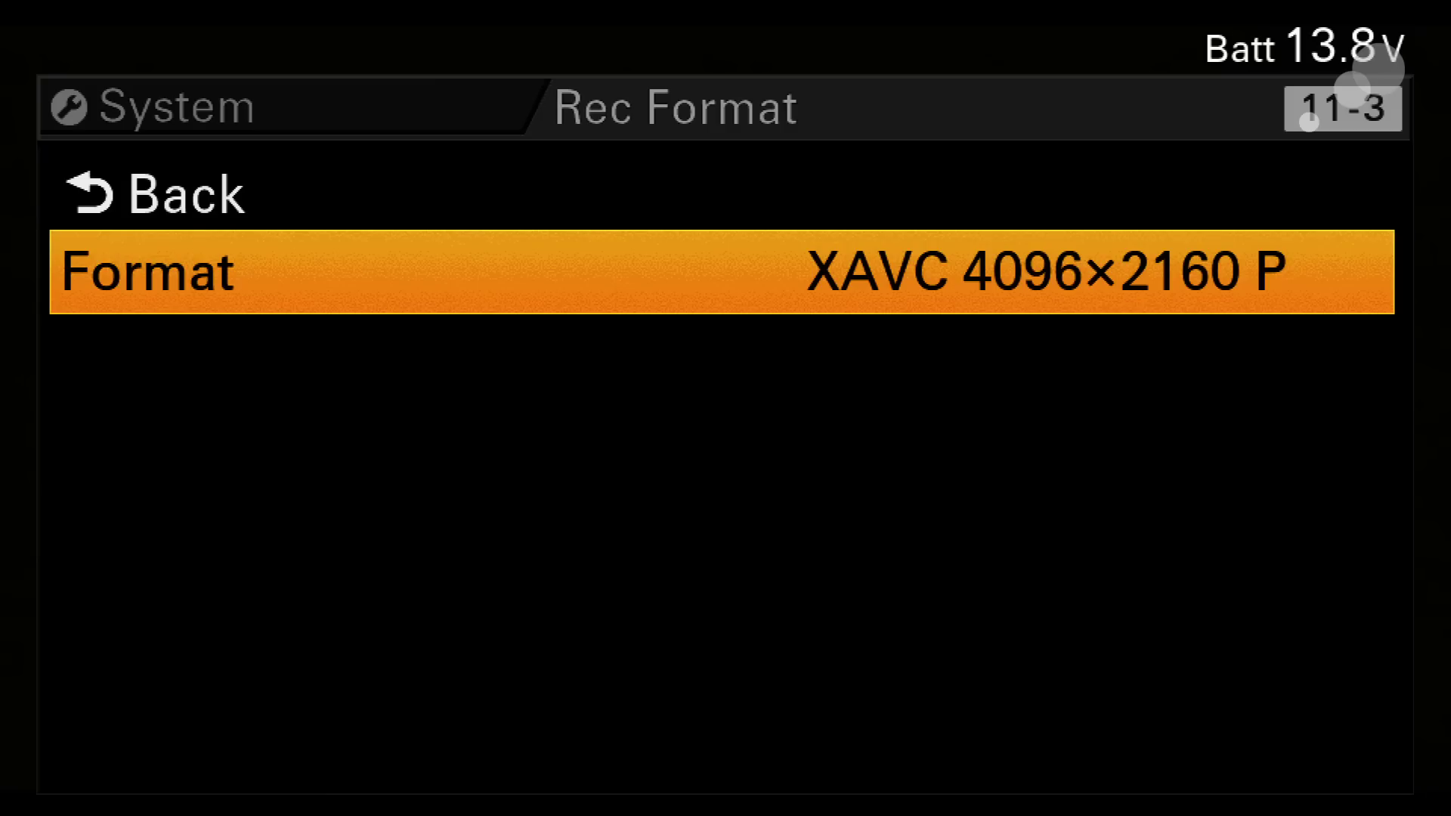
key("Up")
key("Return")
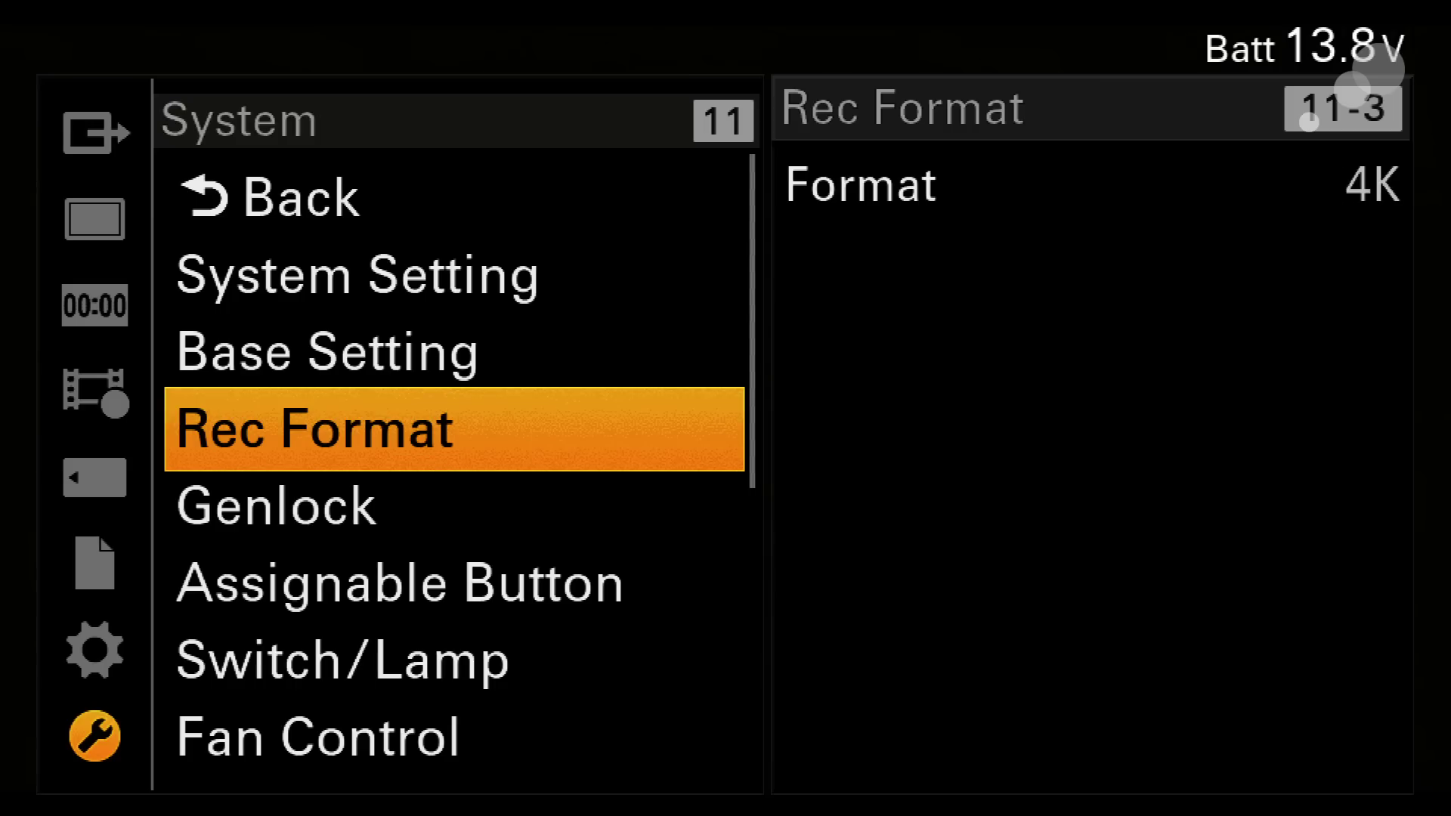
key("Up")
key("Up")
key("Down")
key("Down")
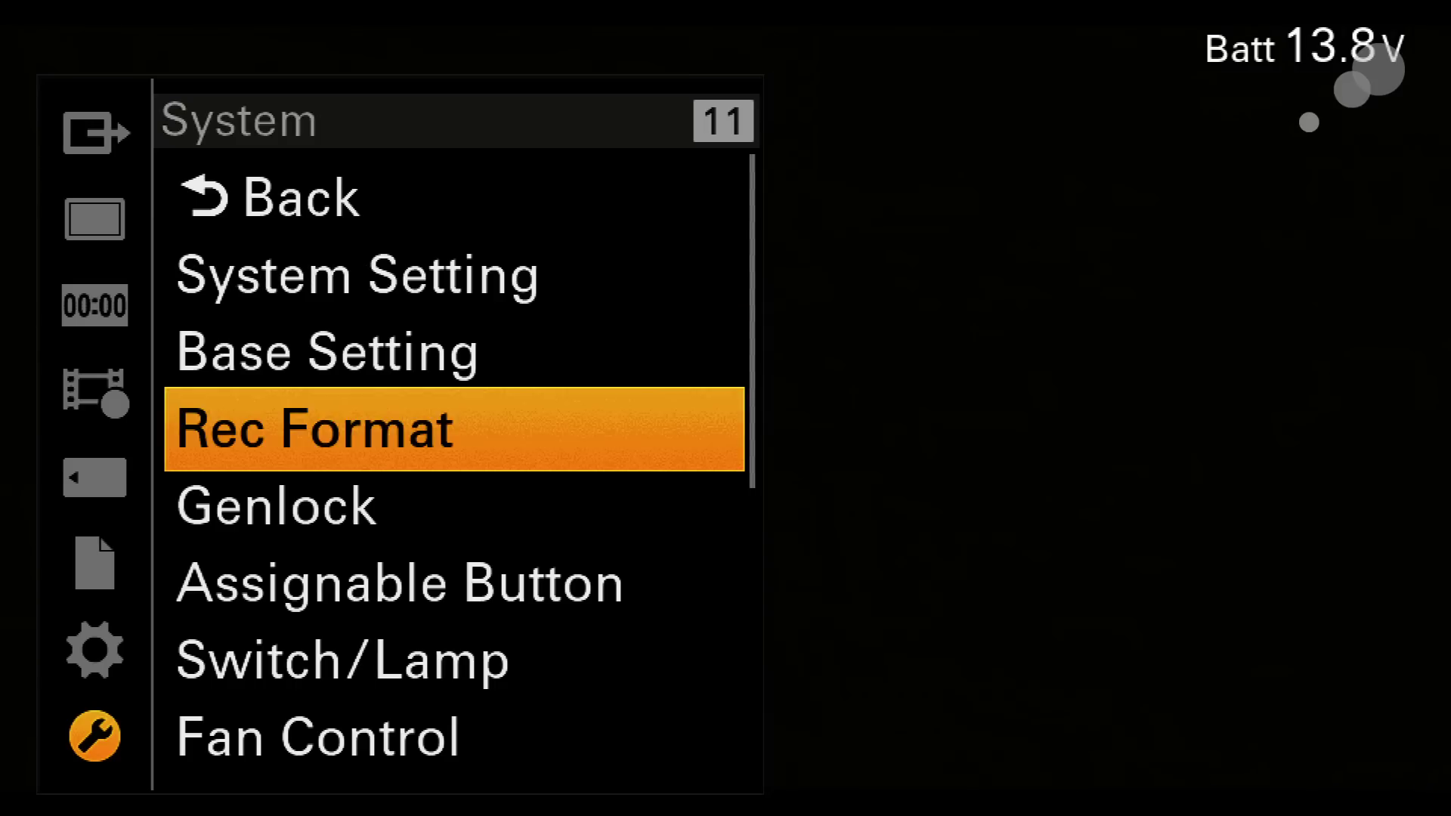
Step: Look through the remaining entries of the System list, from Genlock to the AXS Recorder, and return to the main categories
key("Down")
key("Down")
key("Down")
key("Down")
key("Down")
key("Down")
key("Down")
key("Down")
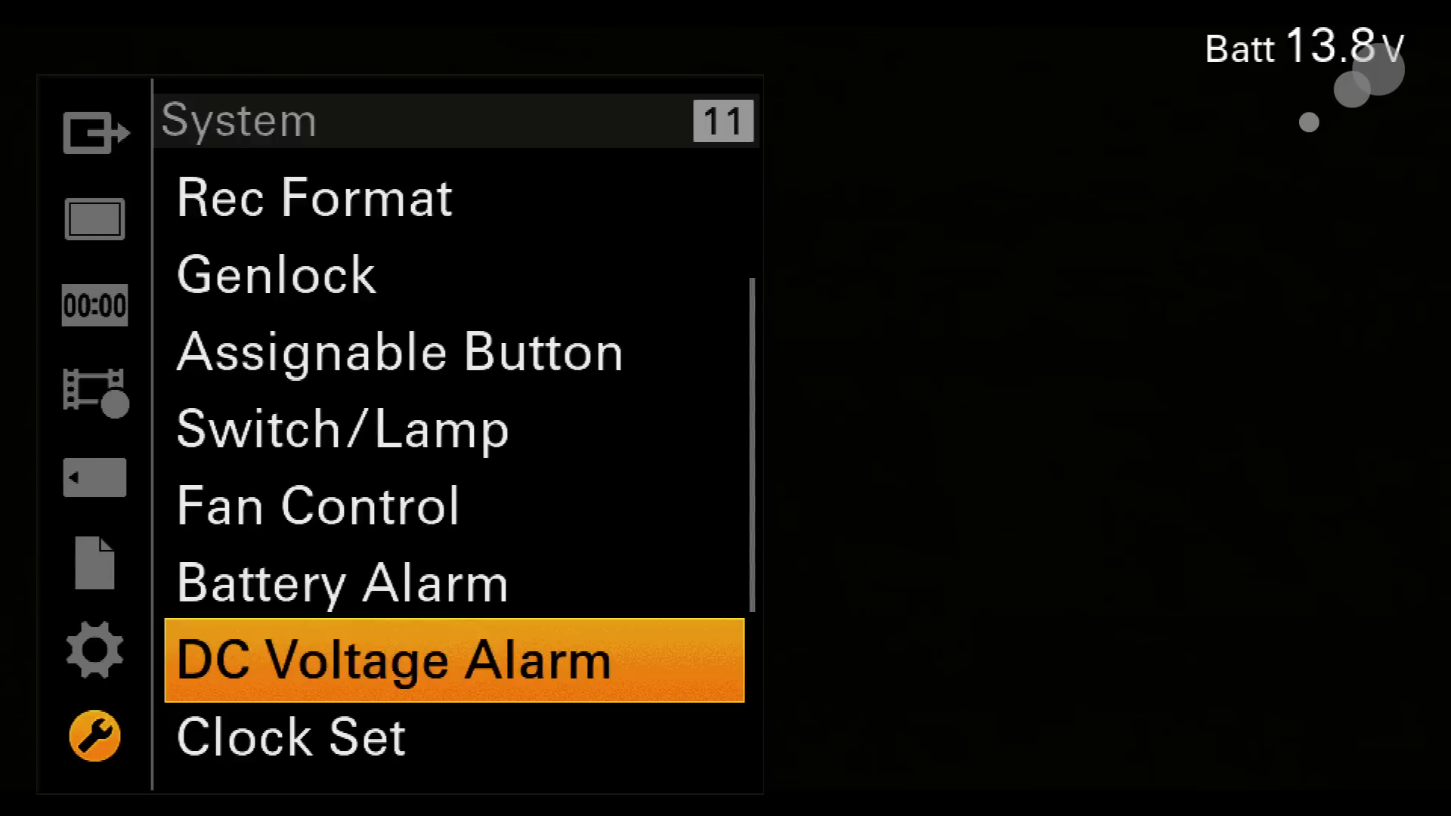
key("Up")
key("Up")
key("Up")
key("Up")
key("Up")
key("Up")
key("Up")
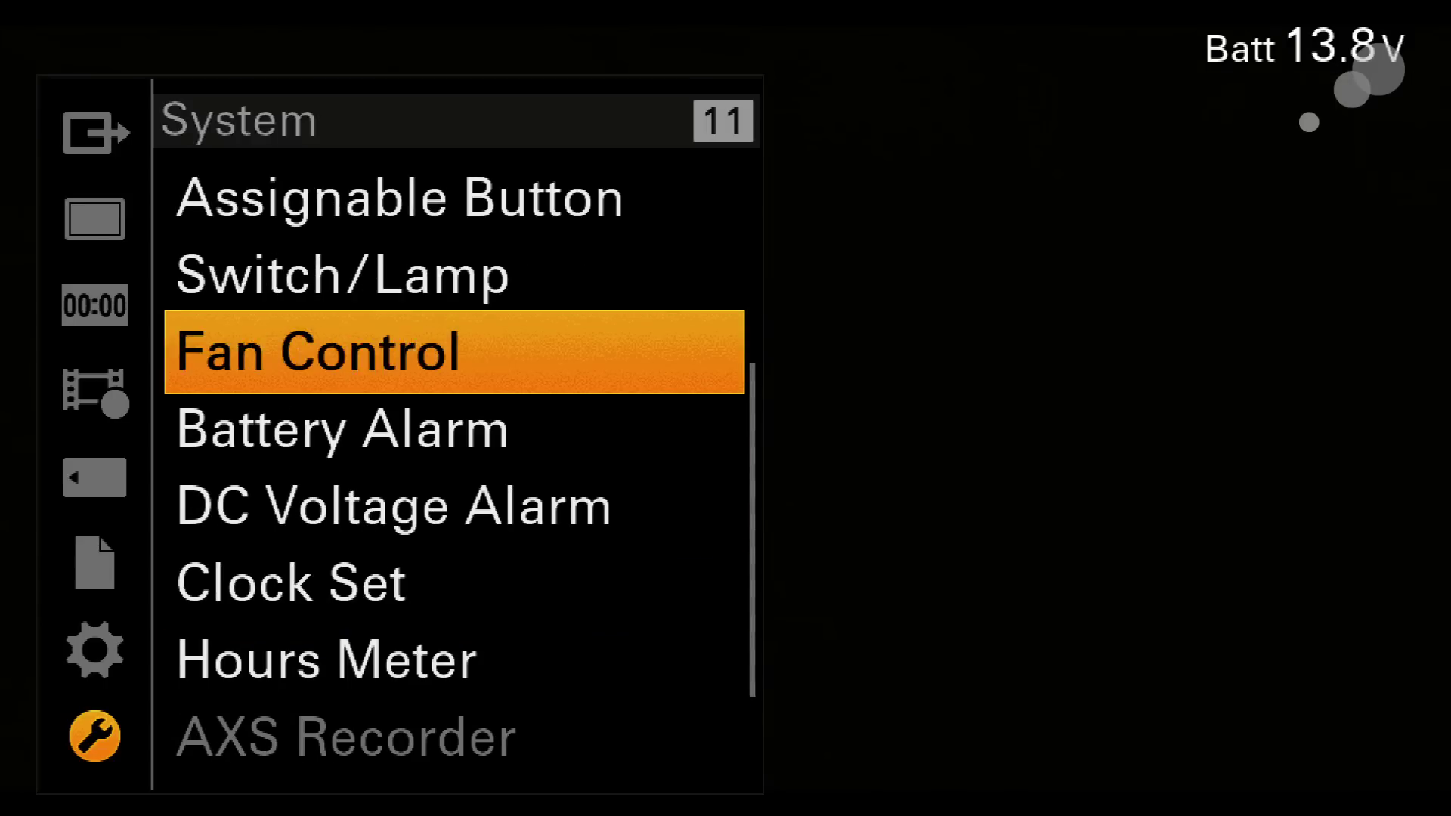
key("Up")
key("Up")
key("Up")
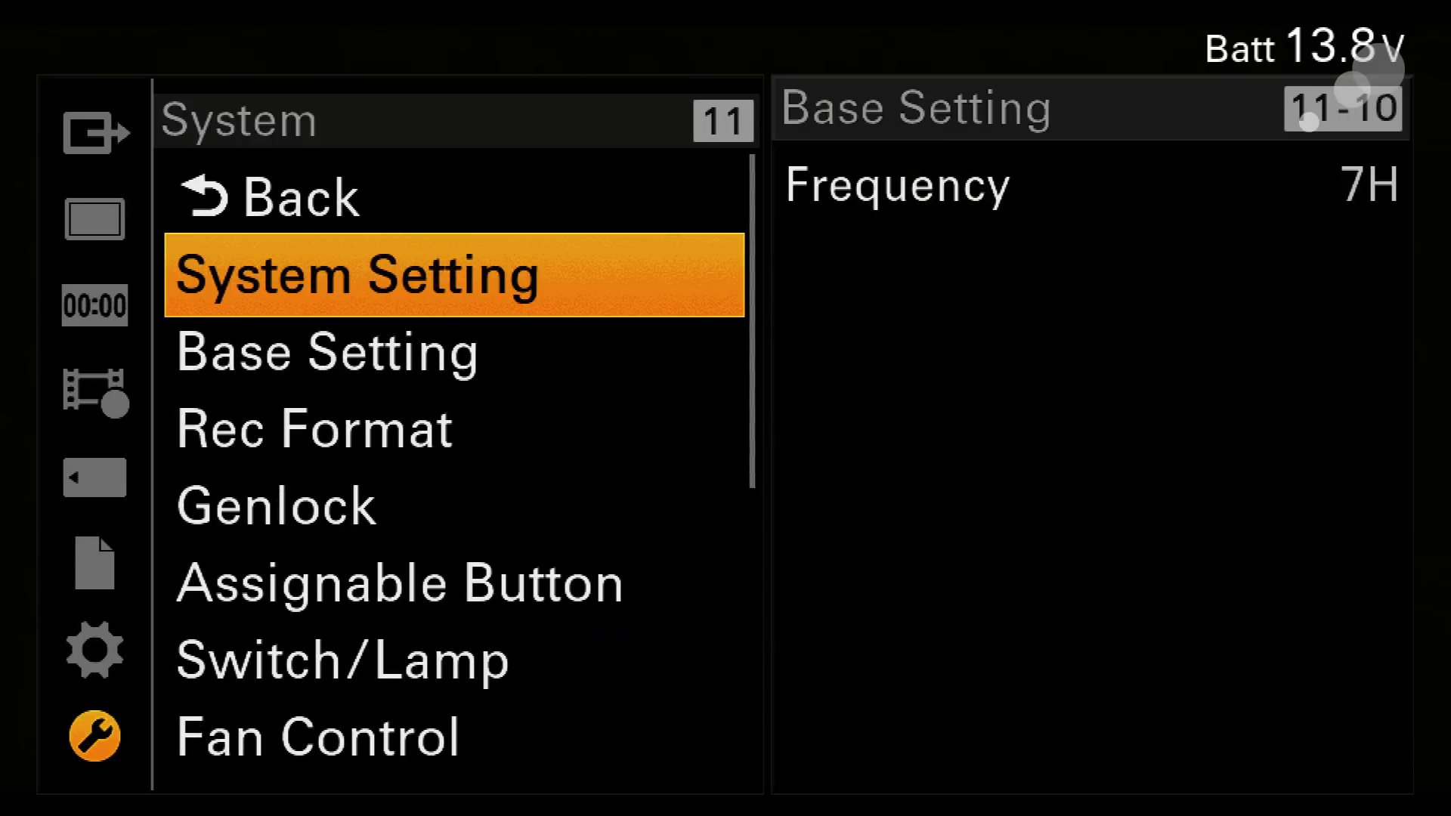
key("Up")
key("Return")
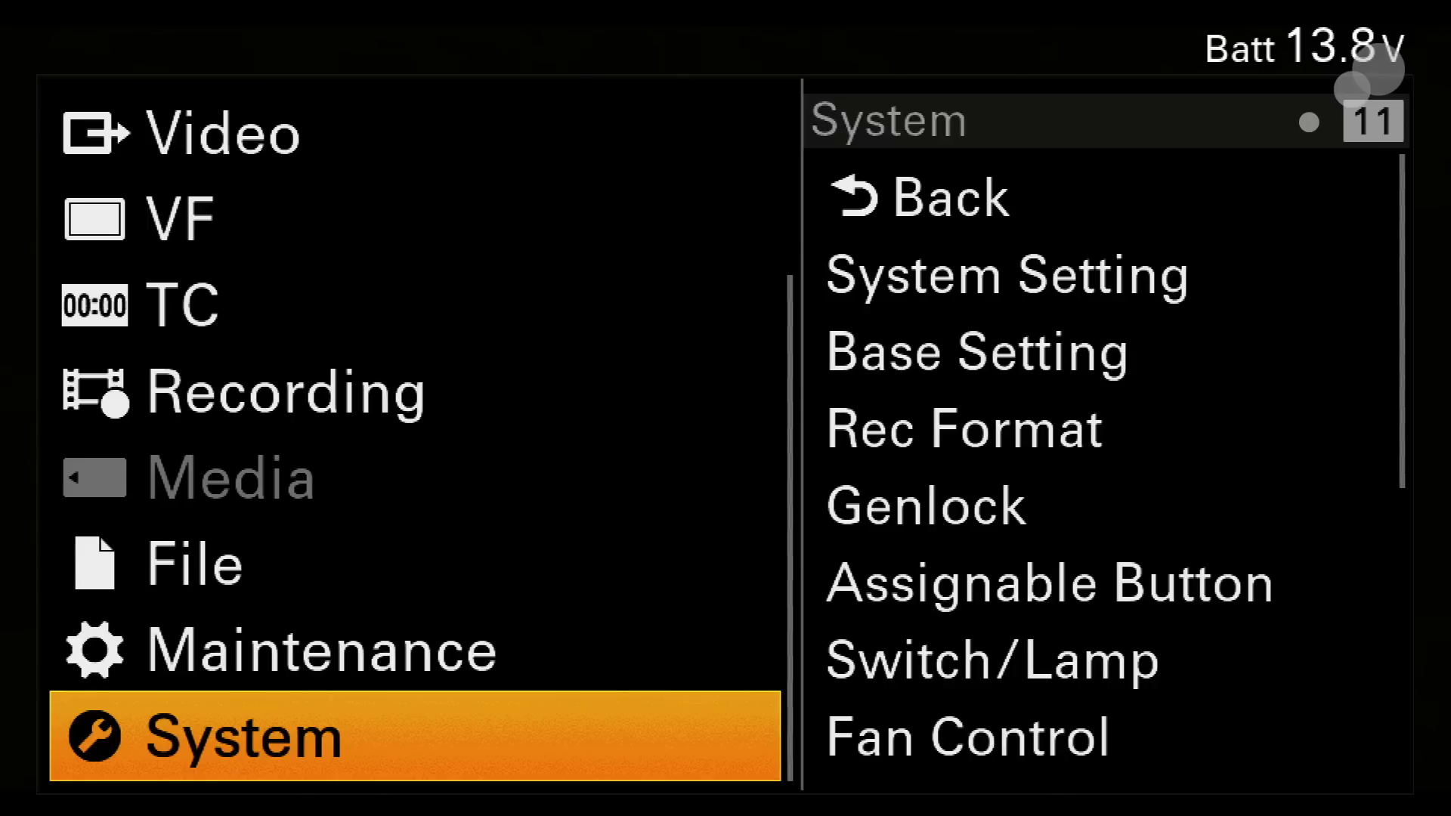
Step: Open the White settings in the Camera category
key("Up")
key("Up")
key("Up")
key("Up")
key("Up")
key("Up")
key("Up")
key("Up")
key("Up")
key("Up")
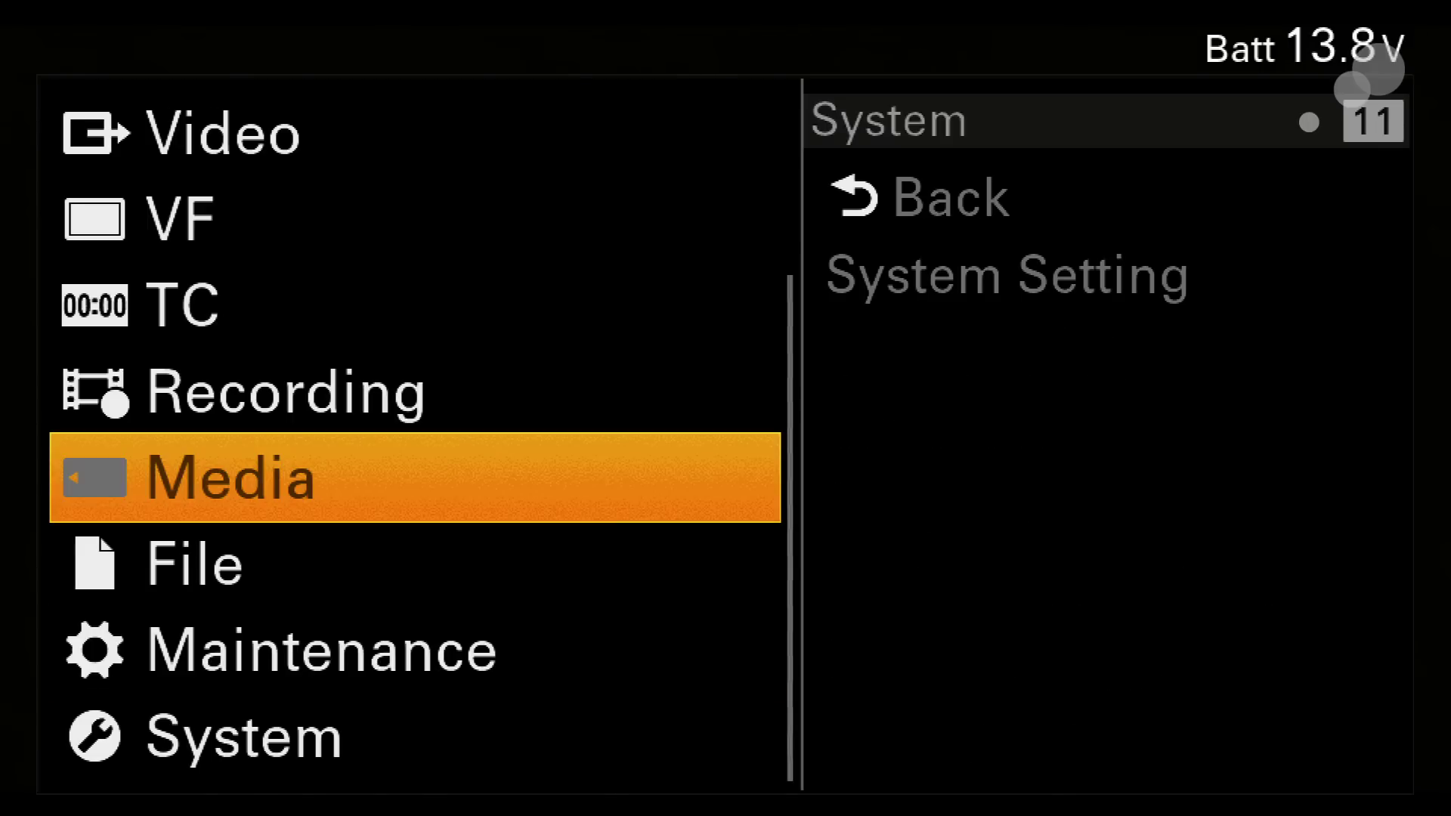
key("Up")
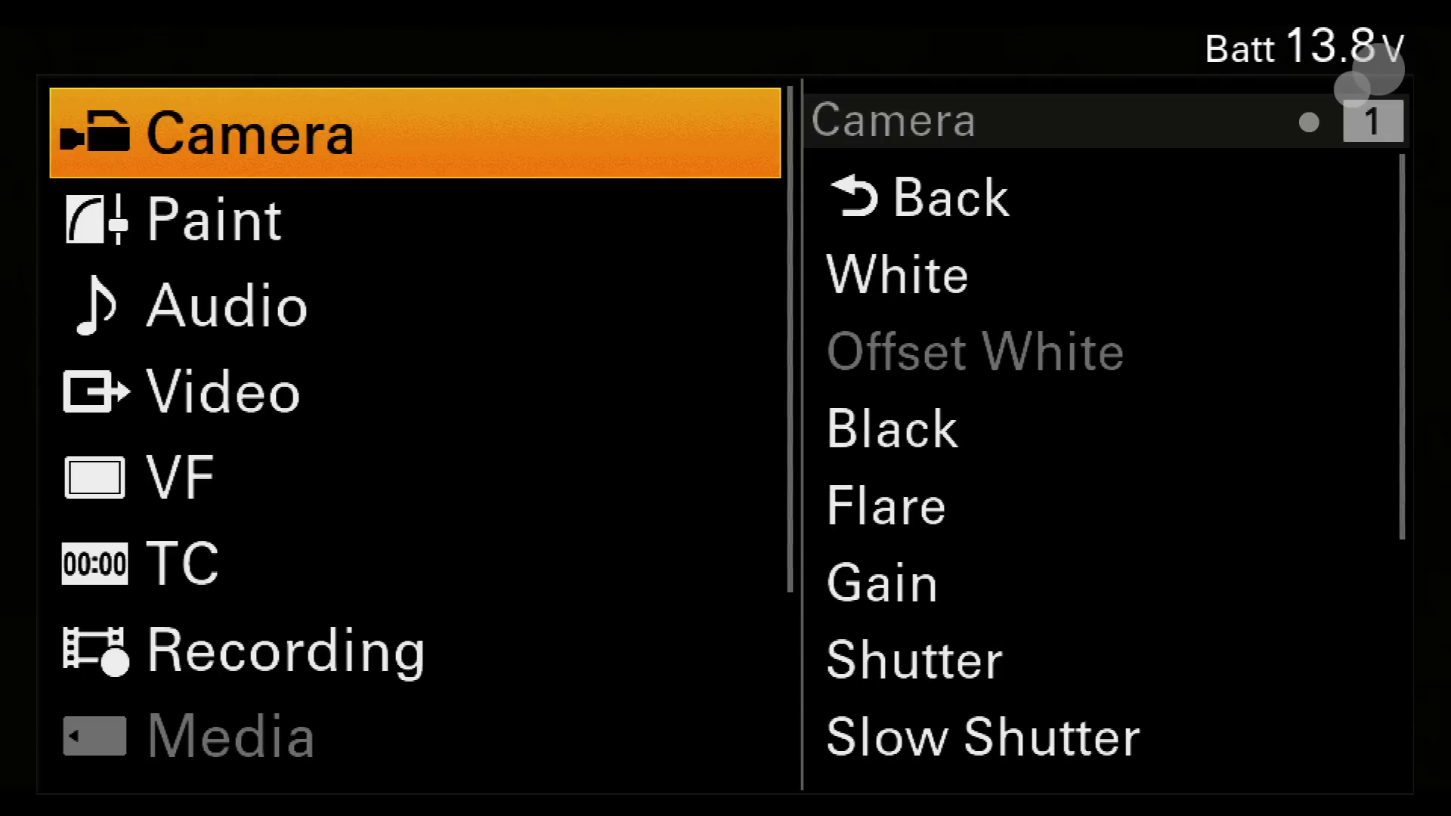
key("Return")
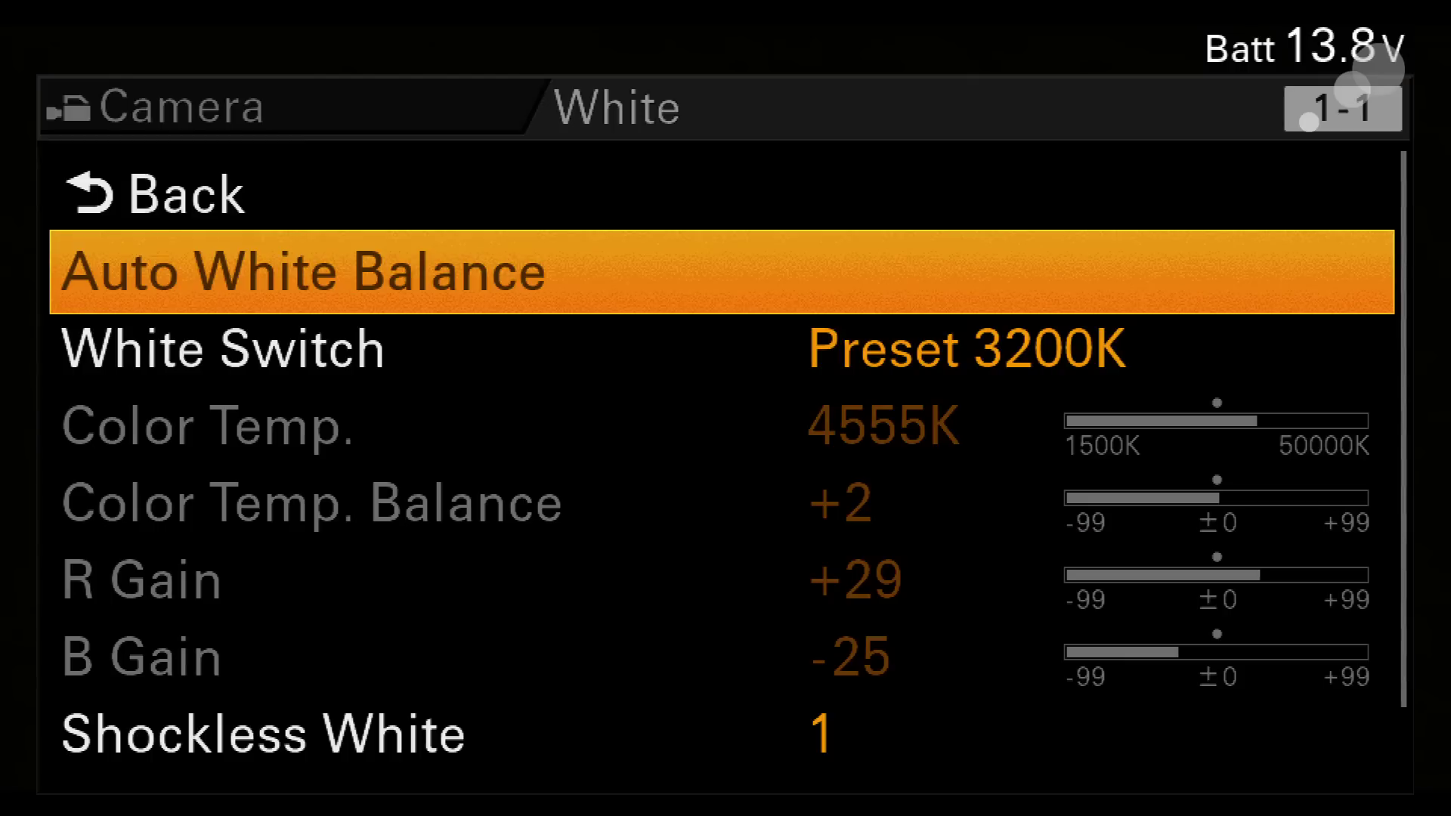
Step: Set the White Switch to Memory
key("Up")
key("Down")
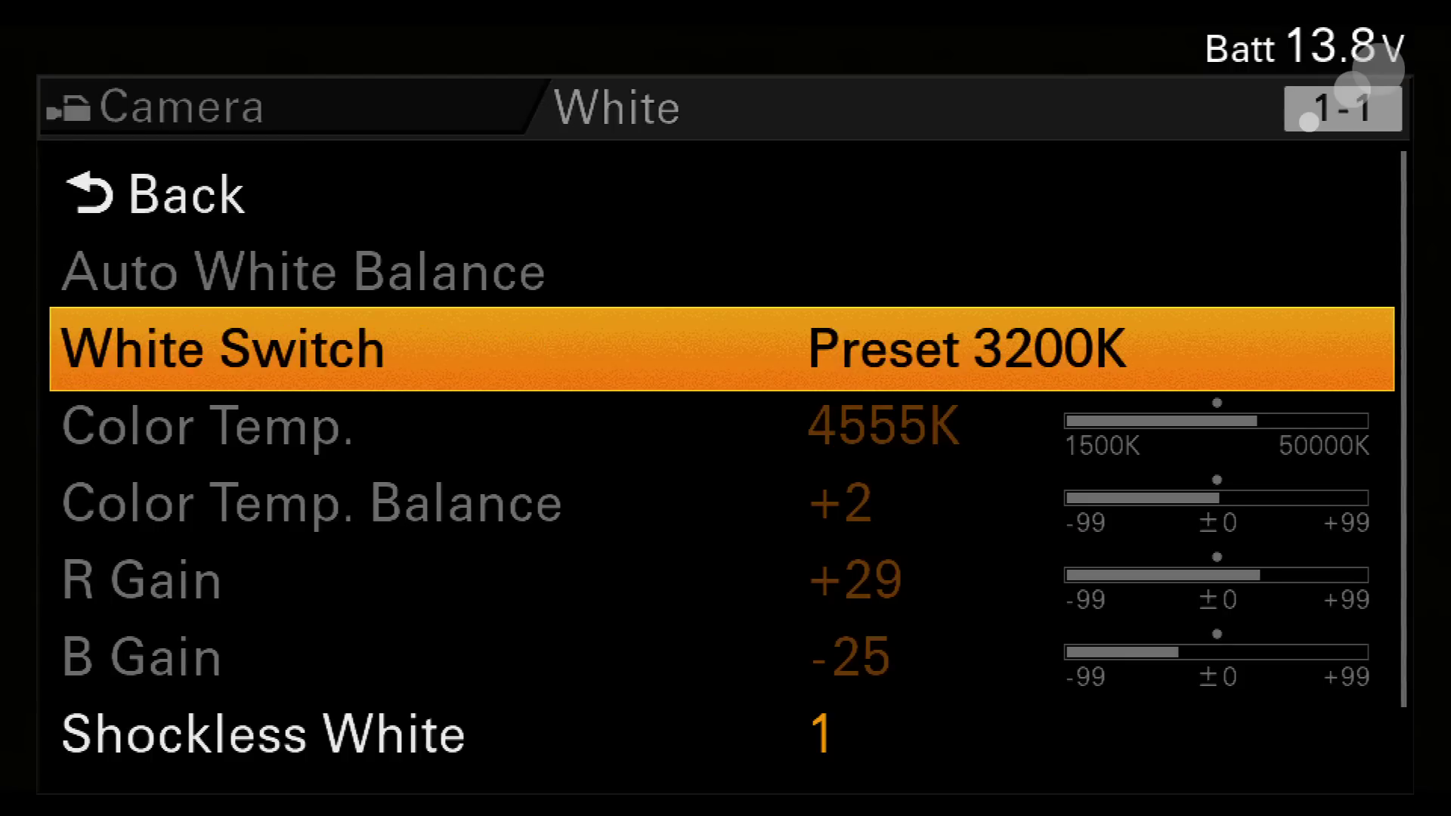
key("Return")
key("Down")
key("Down")
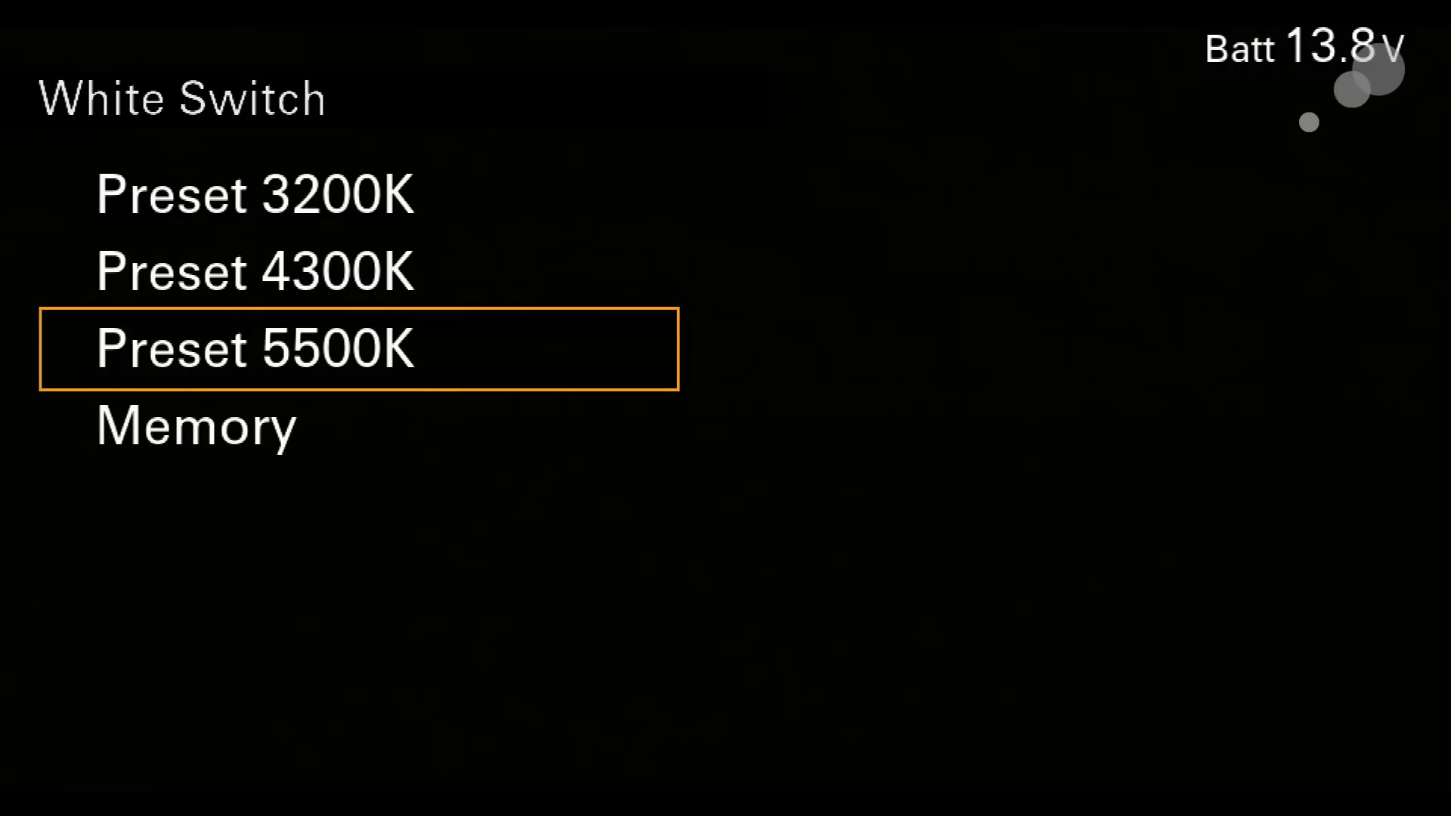
key("Down")
key("Return")
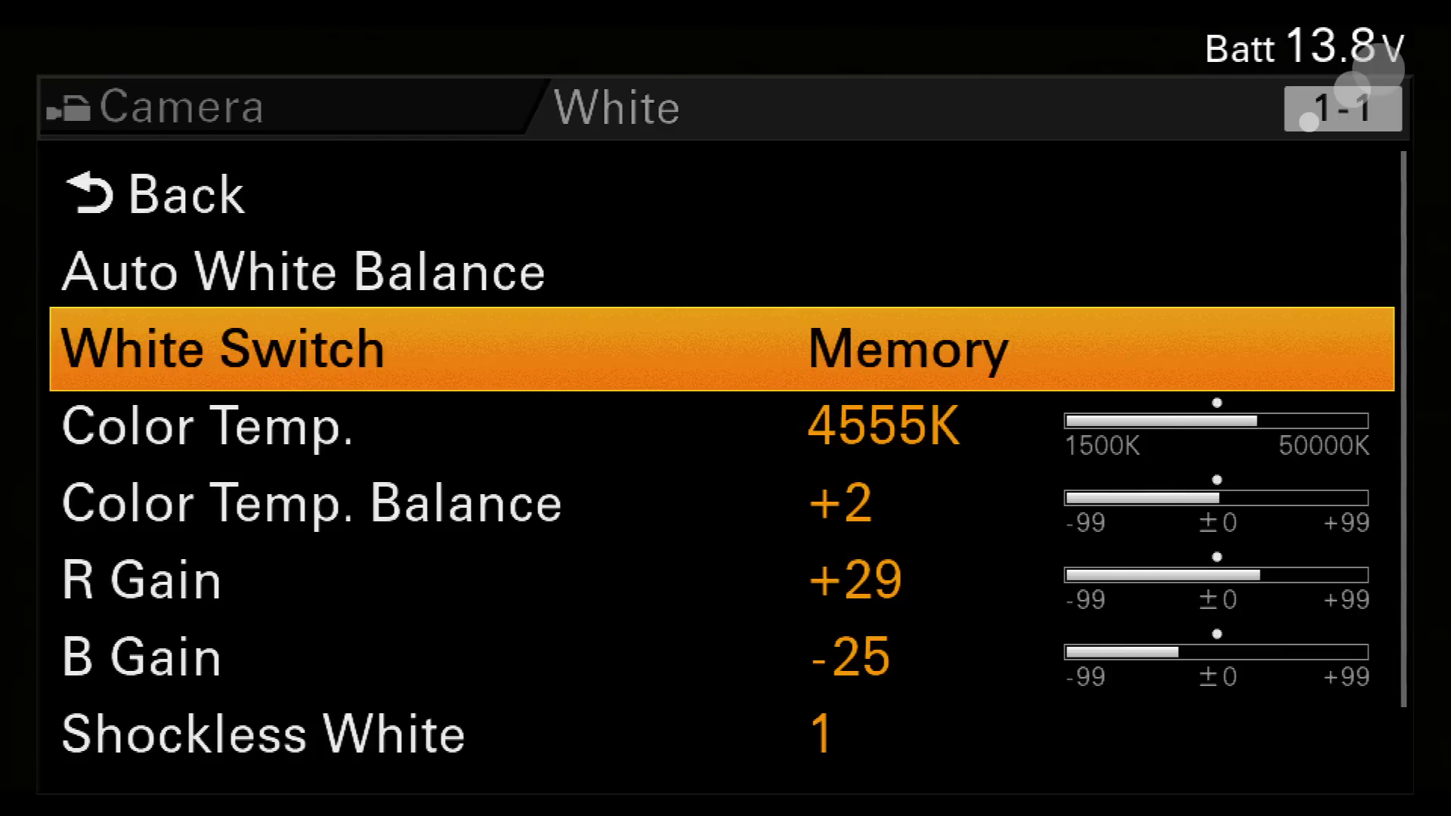
Step: Set the Color Temp. to 4499K
key("Down")
key("Up")
key("Up")
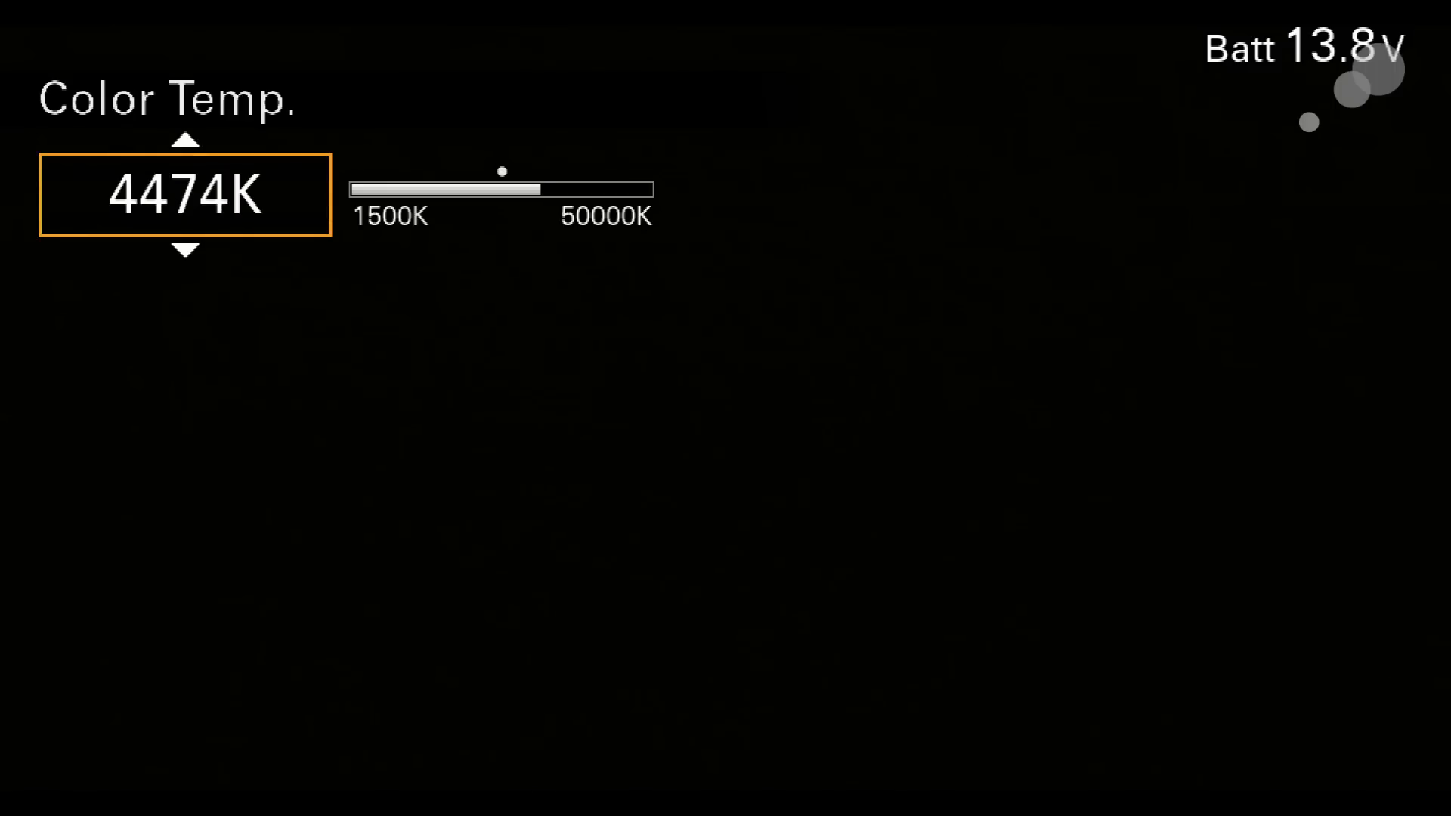
key("Return")
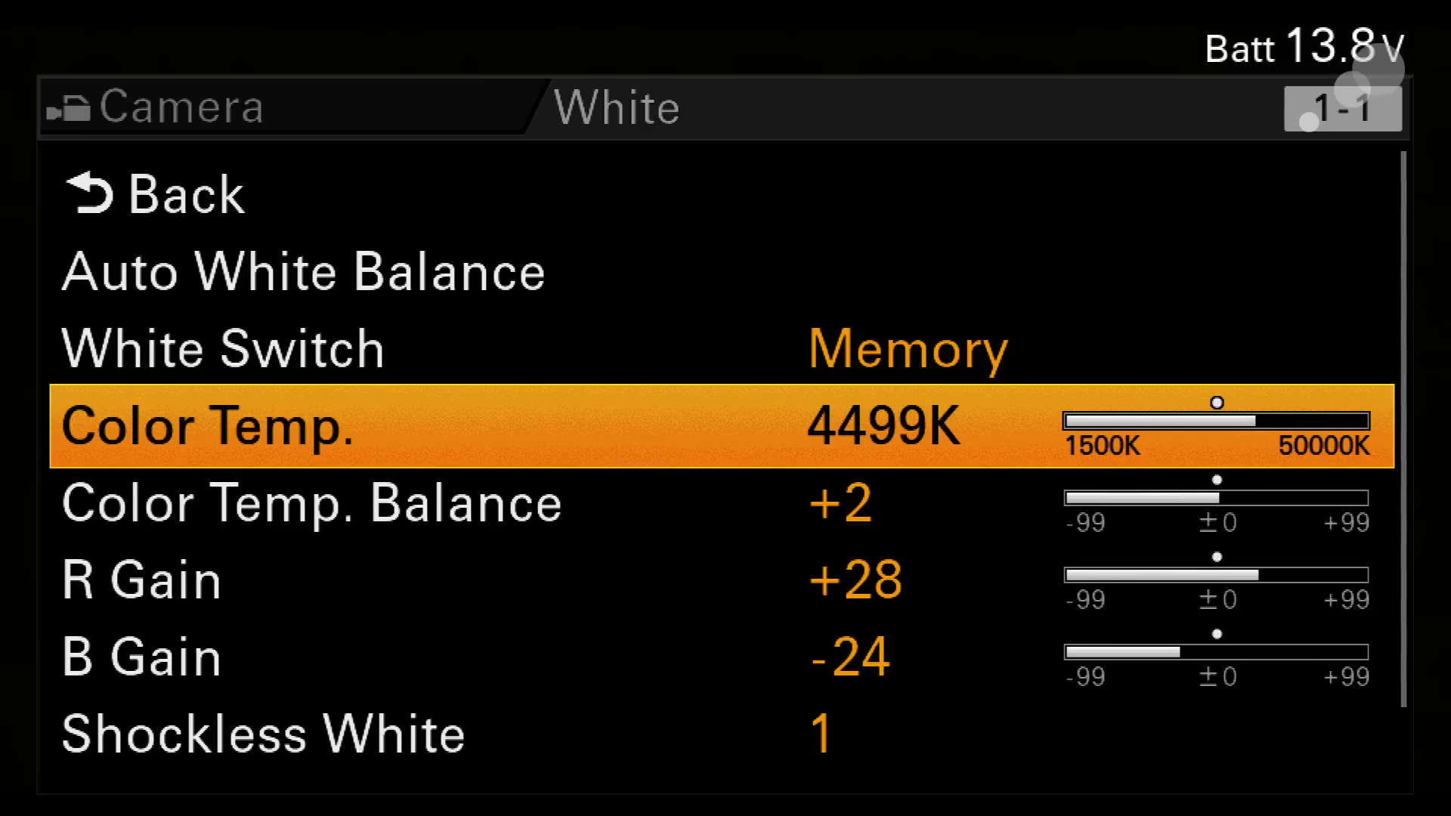
Step: Set the Color Temp. Balance to -5
key("Up")
key("Up")
key("Down")
key("Down")
key("Down")
key("Down")
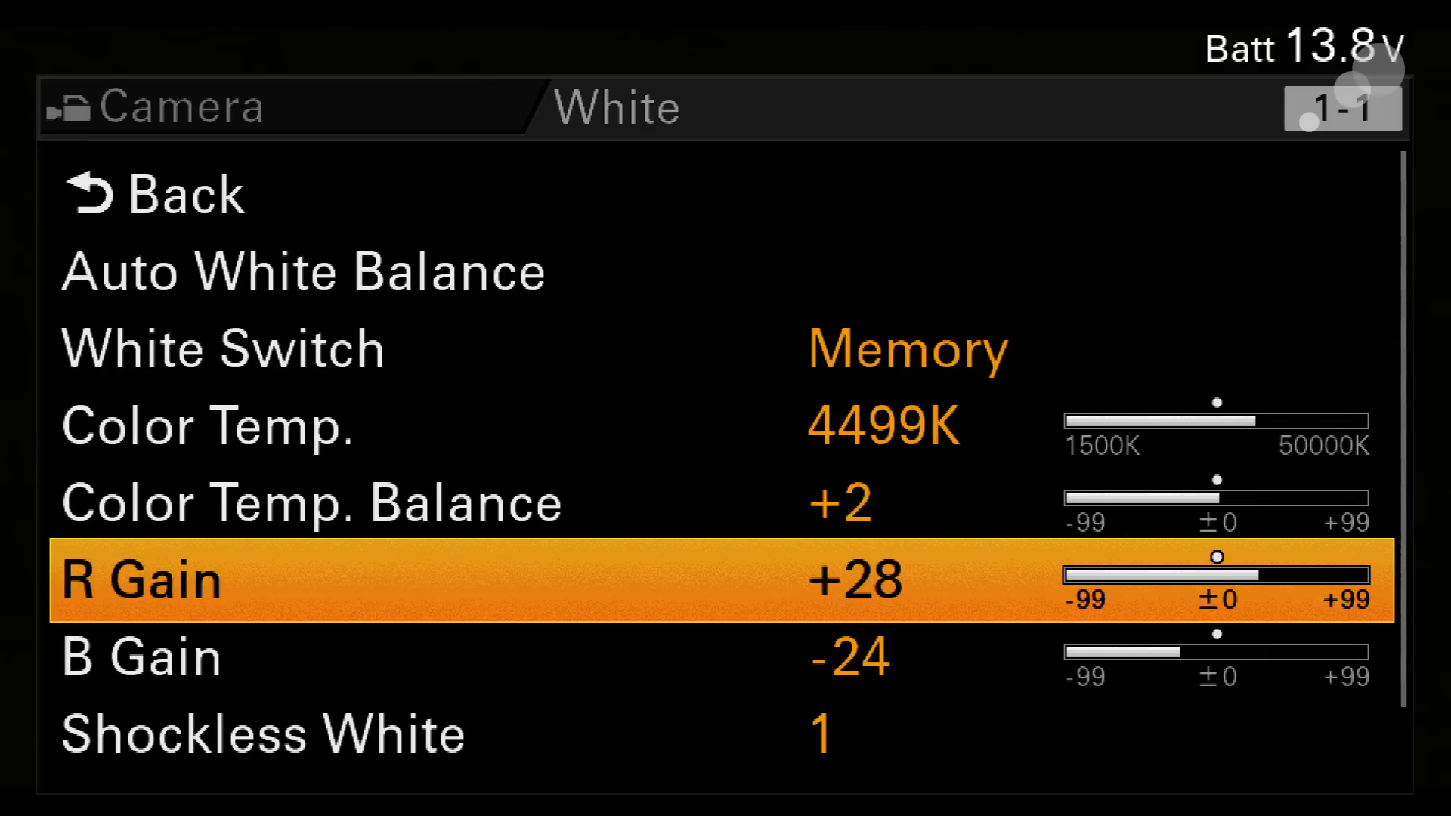
key("Up")
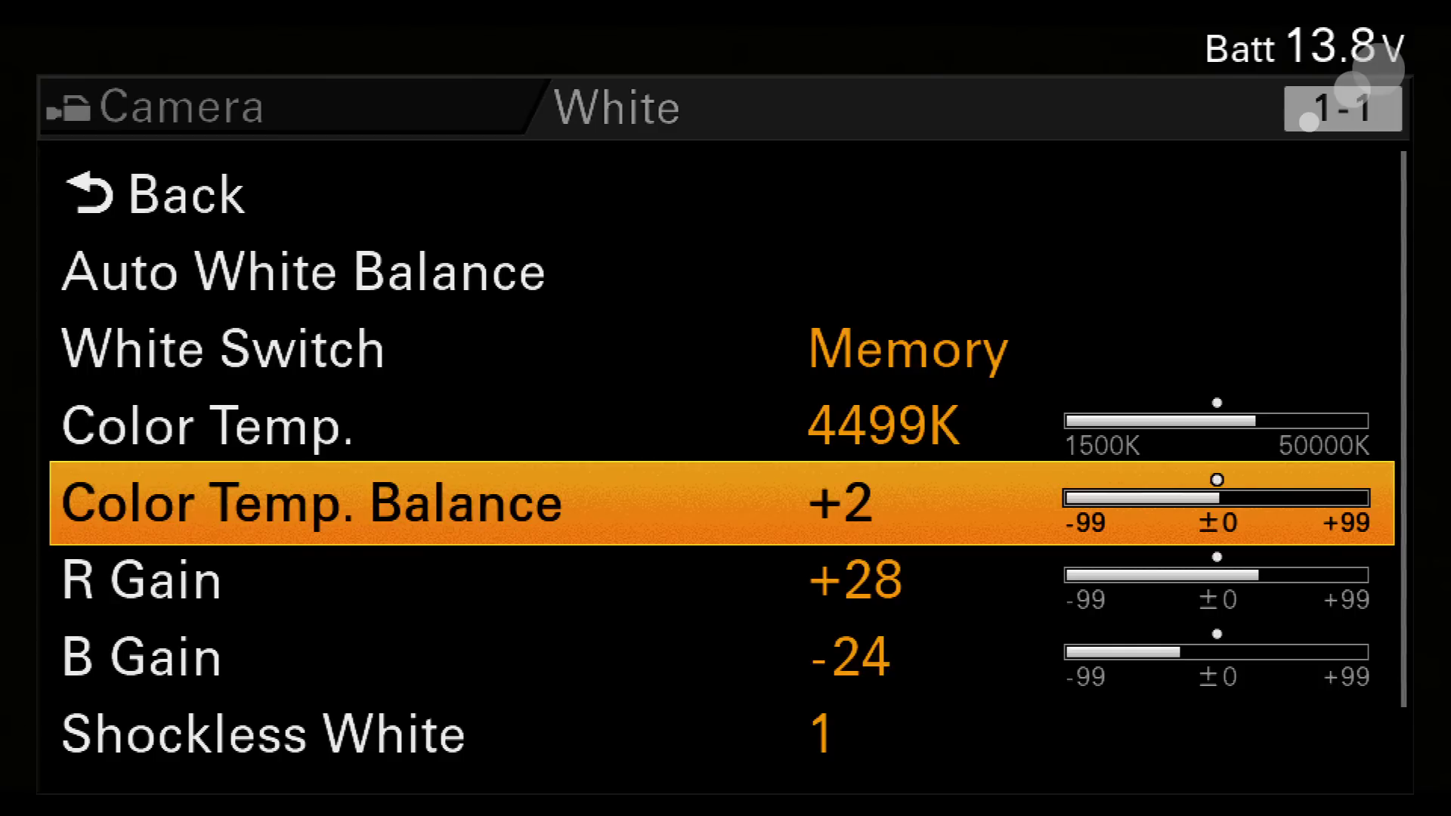
key("Return")
key("Up")
key("Up")
key("Down")
key("Down")
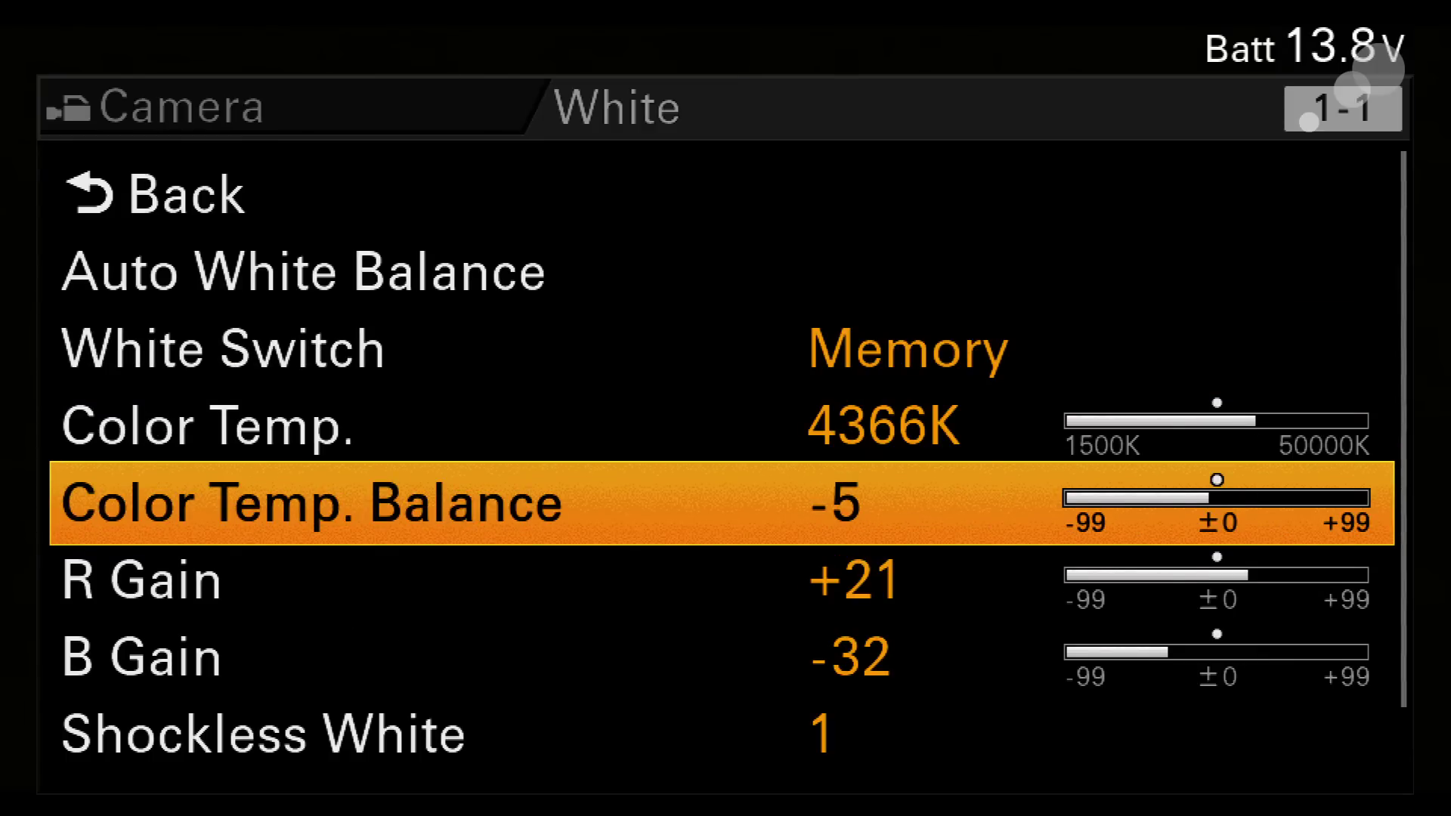
Step: Examine the R Gain and B Gain entries and leave the White settings
key("Down")
key("Down")
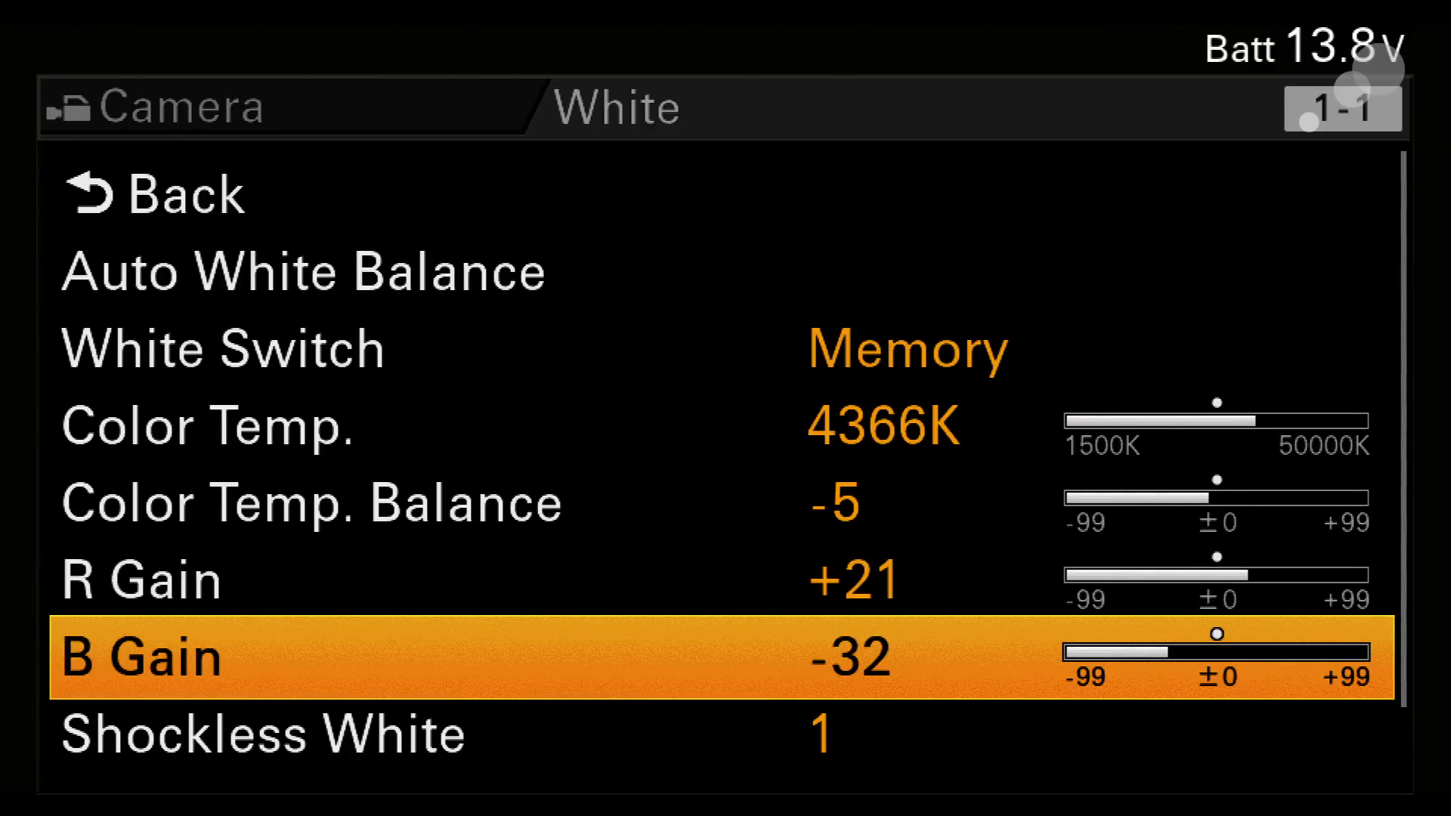
key("Up")
key("Up")
key("Up")
key("Up")
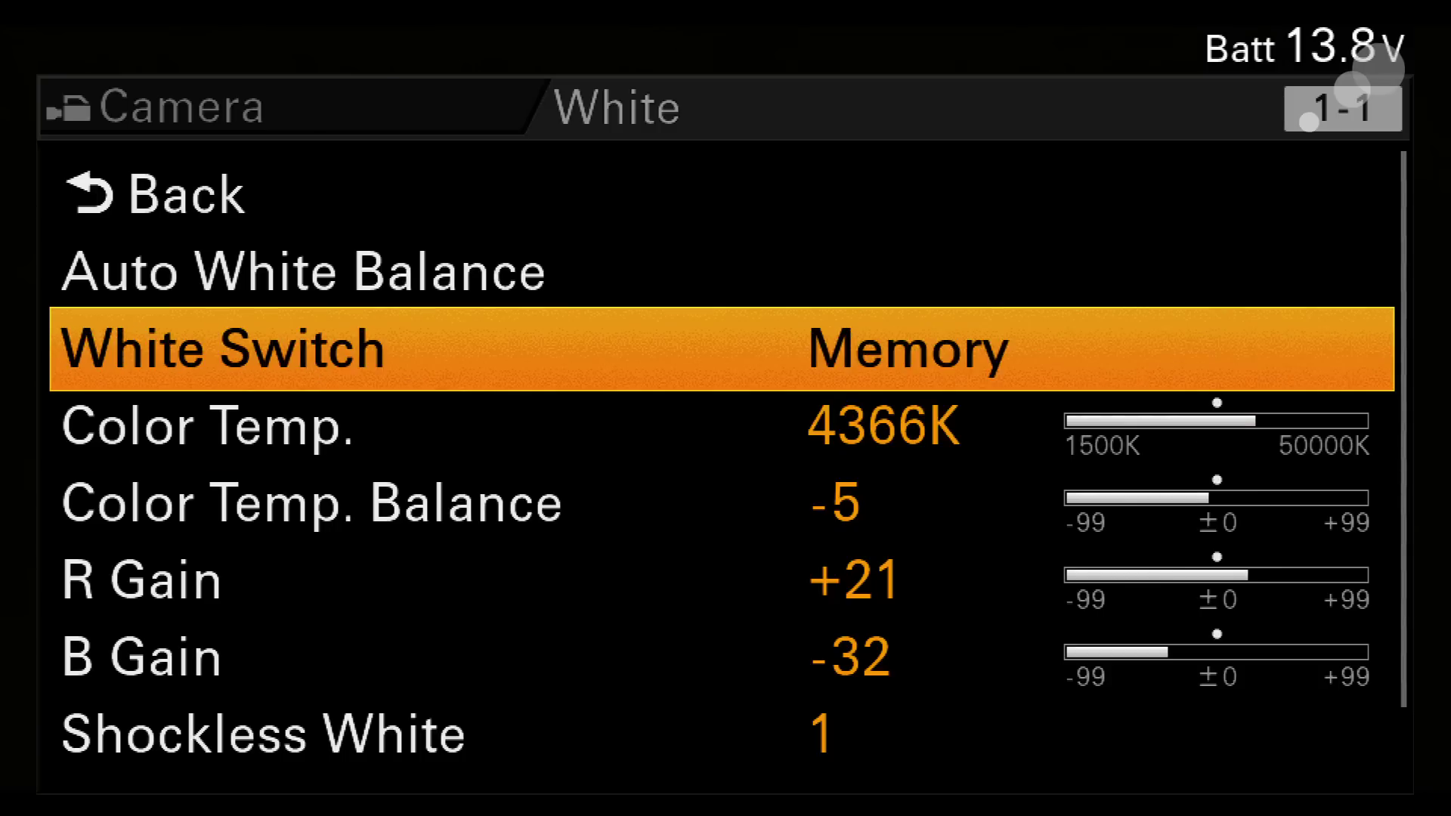
key("Up")
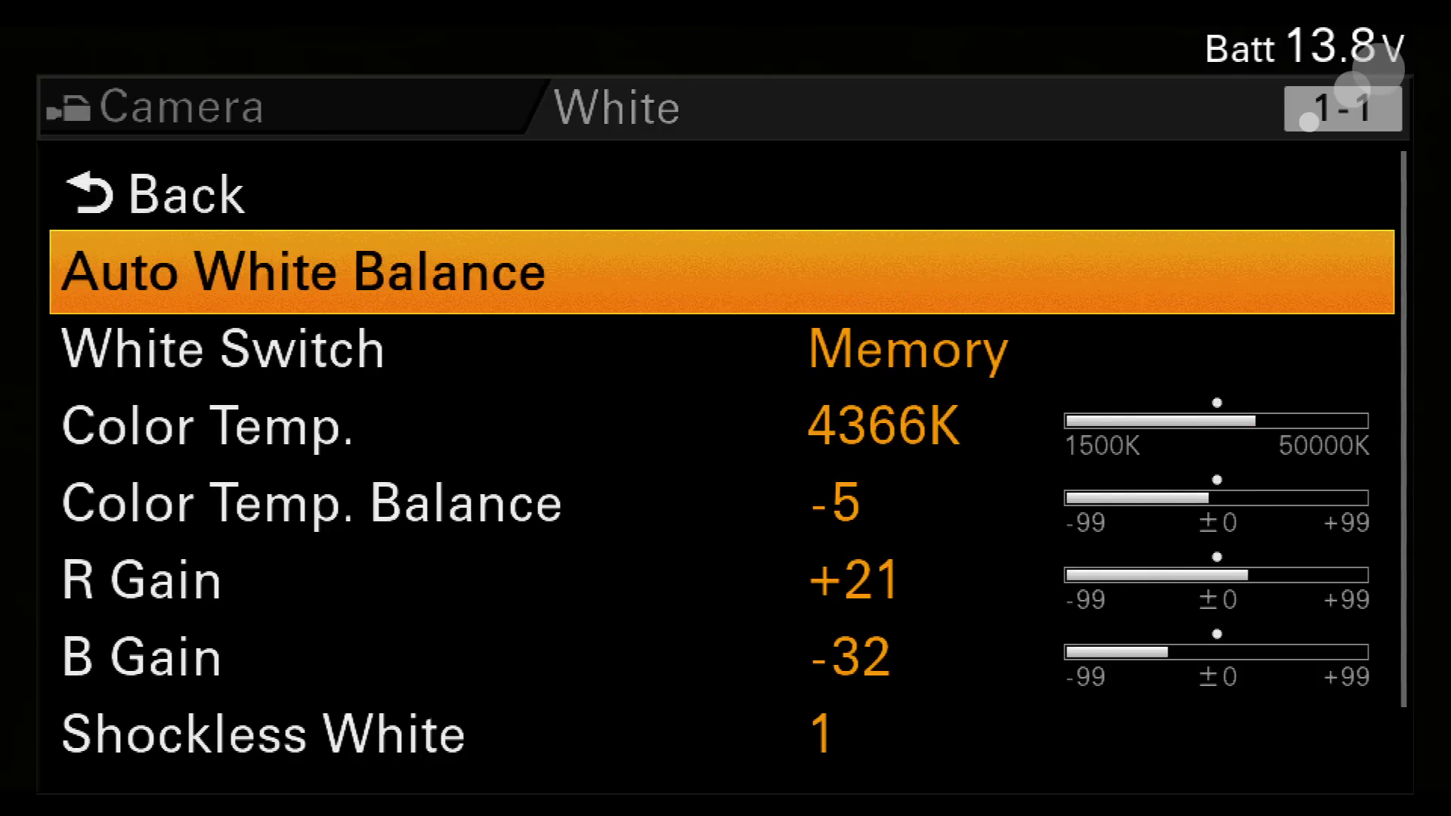
key("Up")
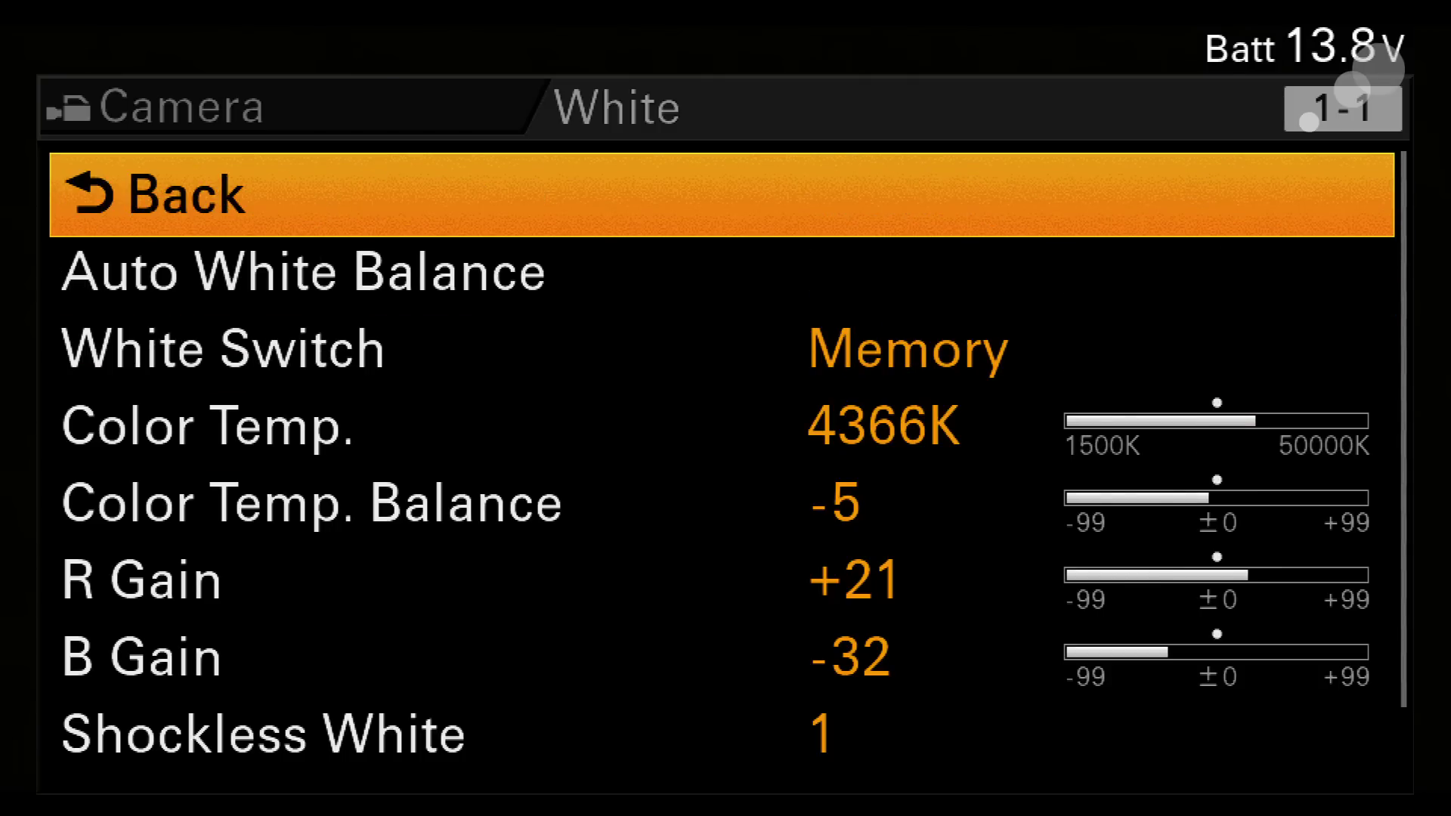
key("Return")
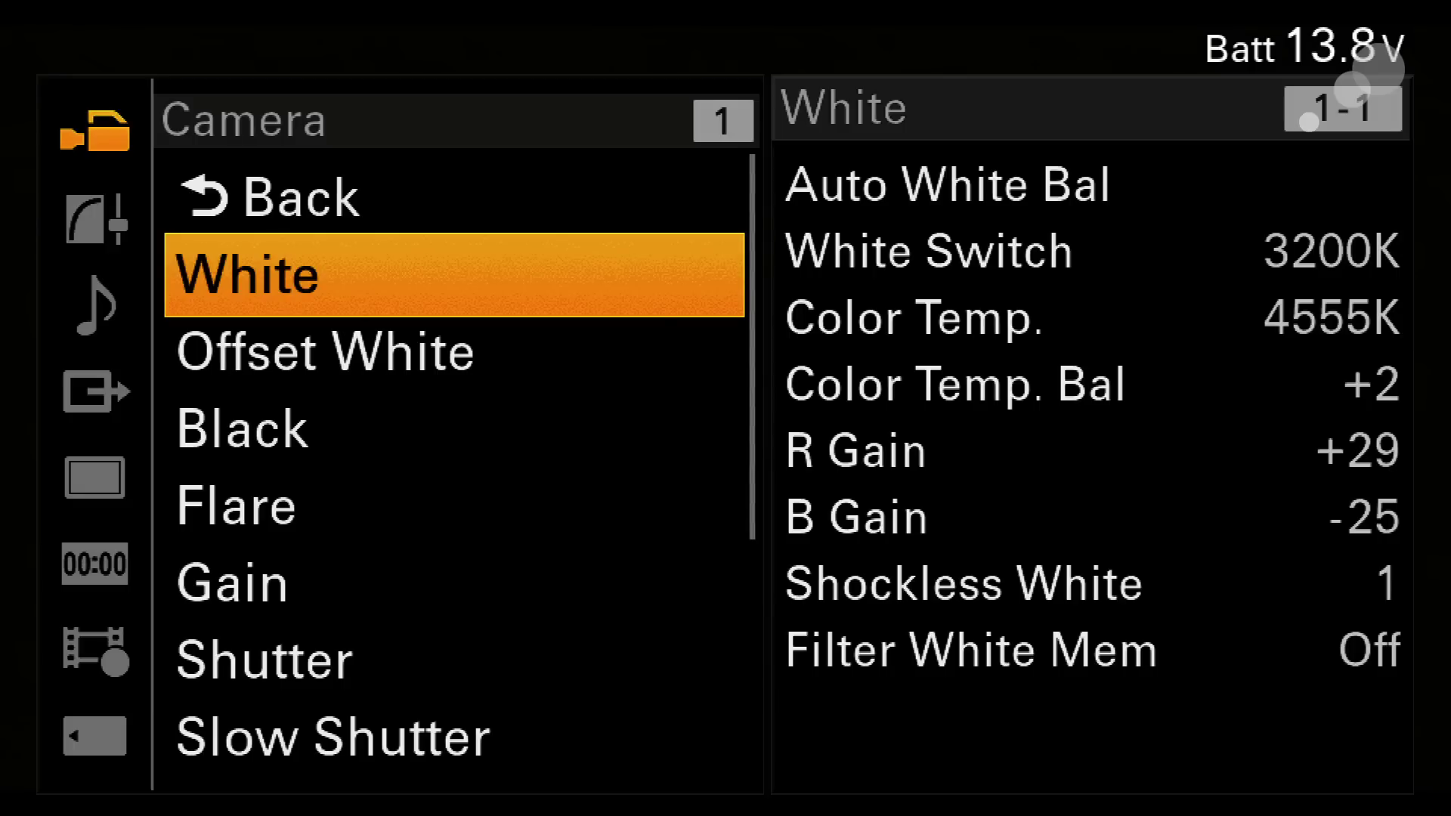
Step: Check the Offset White entry in the Camera list and return to the main categories
key("Down")
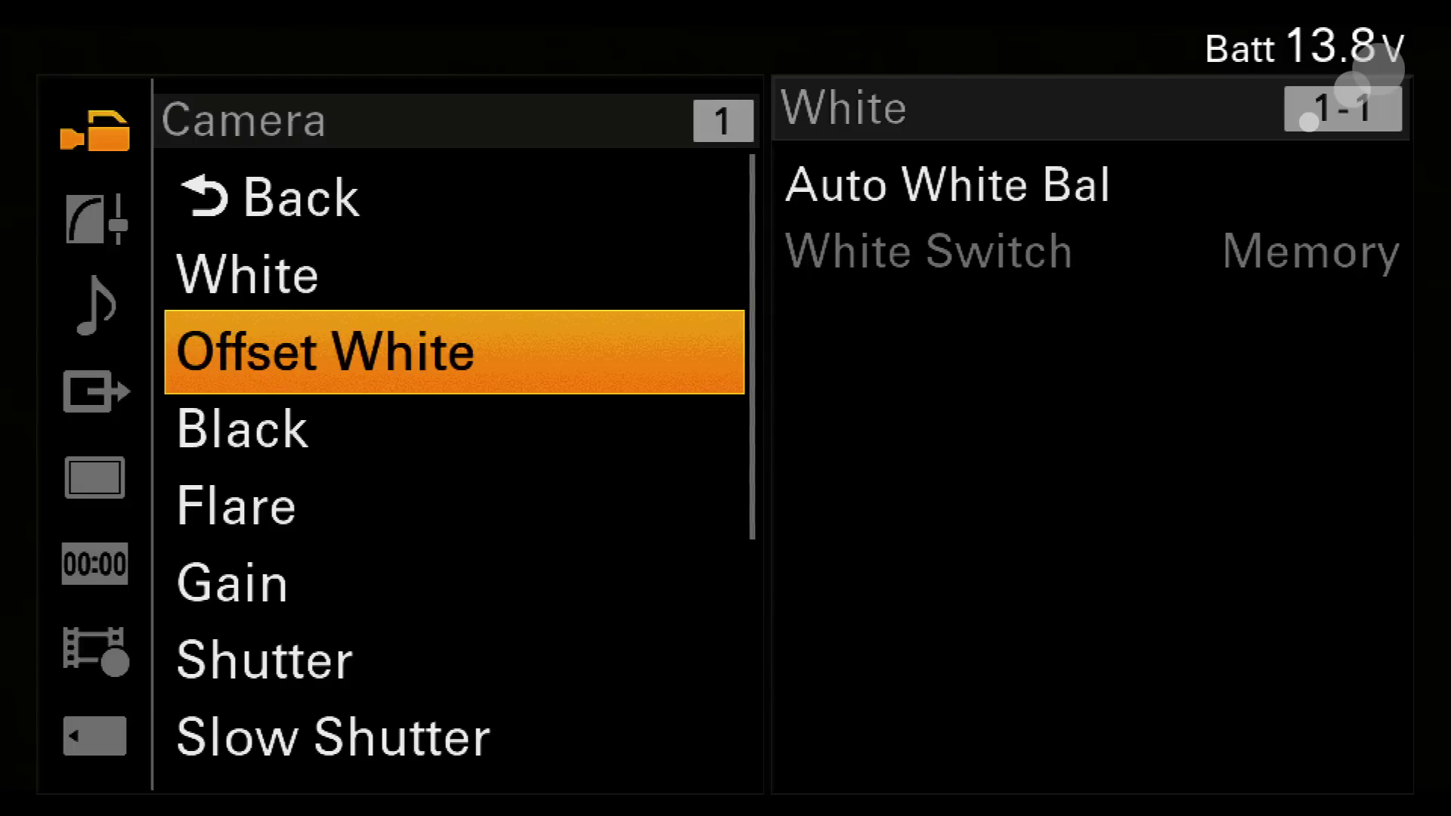
key("Up")
key("Up")
key("Return")
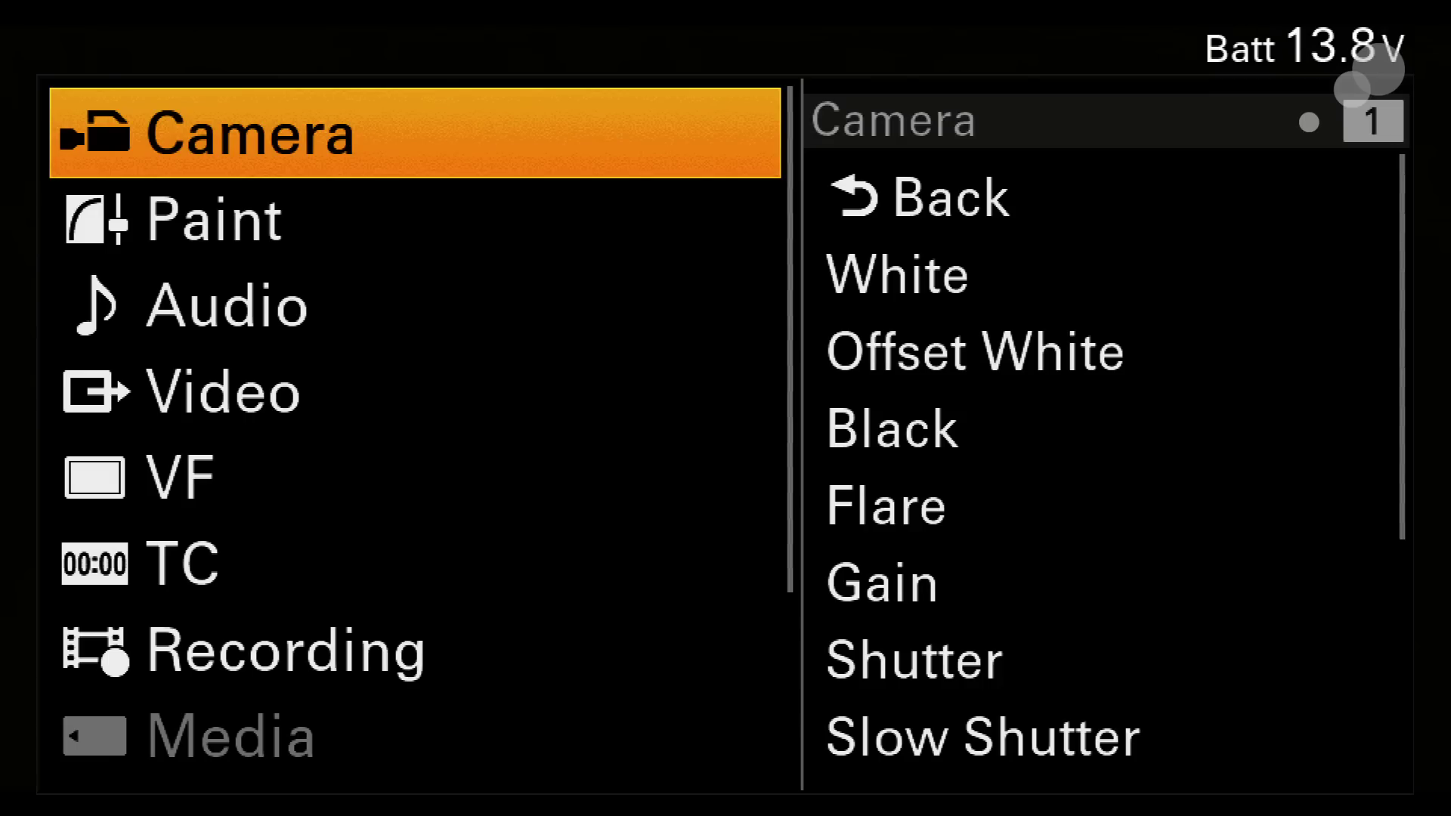
Step: Examine the Audio category's input and level entries and return to the main categories
key("Down")
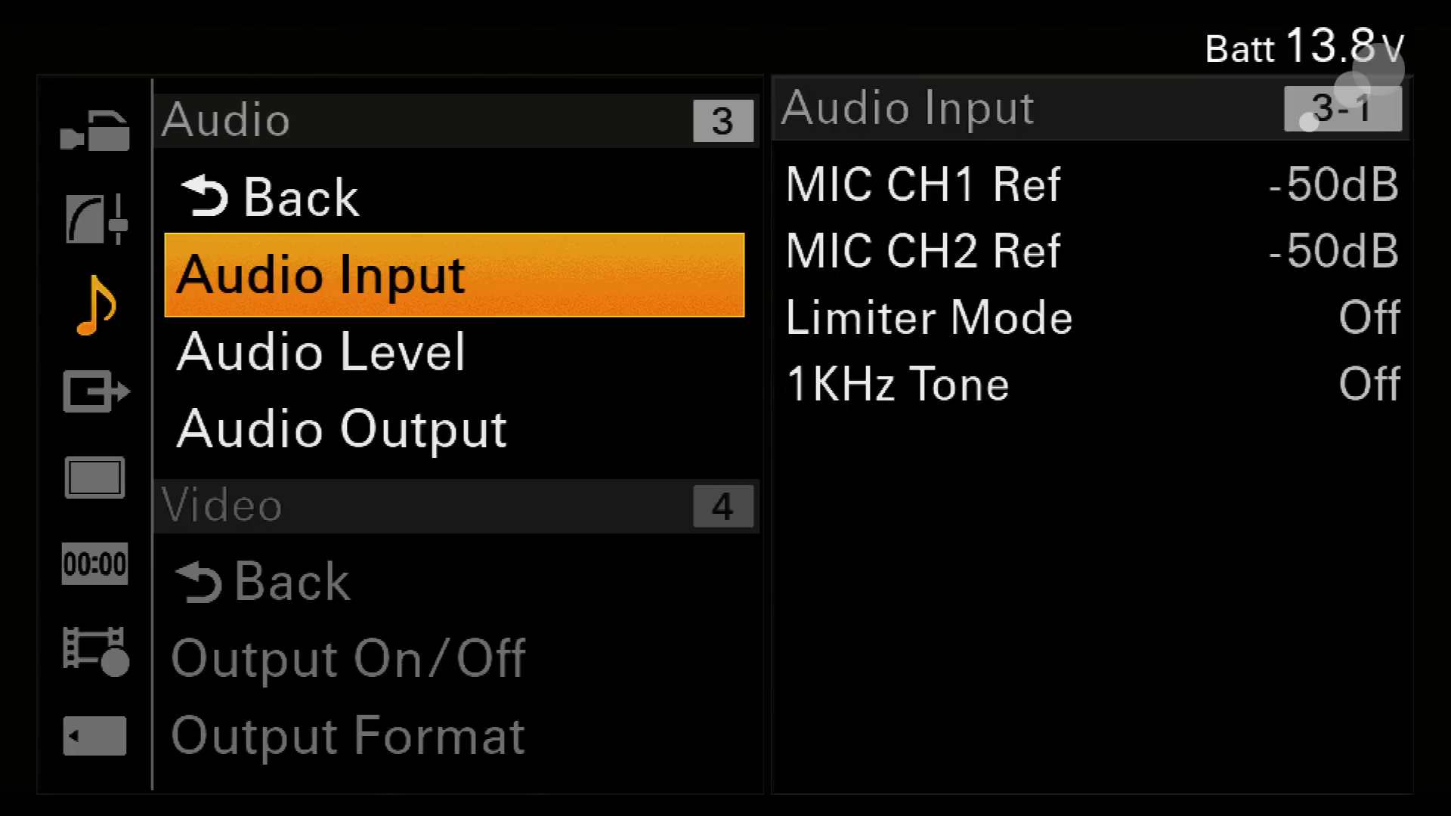
key("Down")
key("Up")
key("Up")
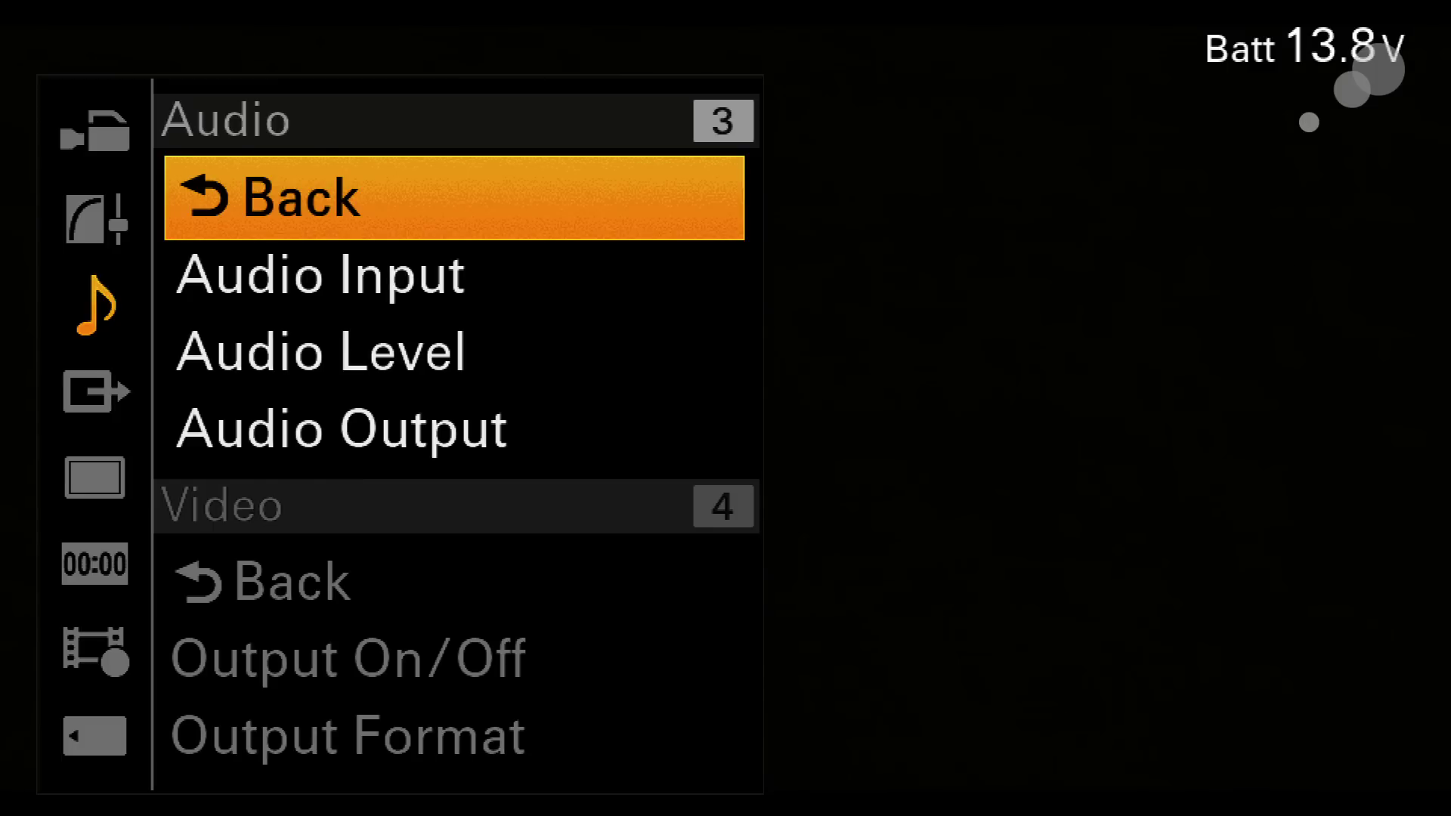
key("Return")
Step: Open the Output Format settings in the Video category
key("Up")
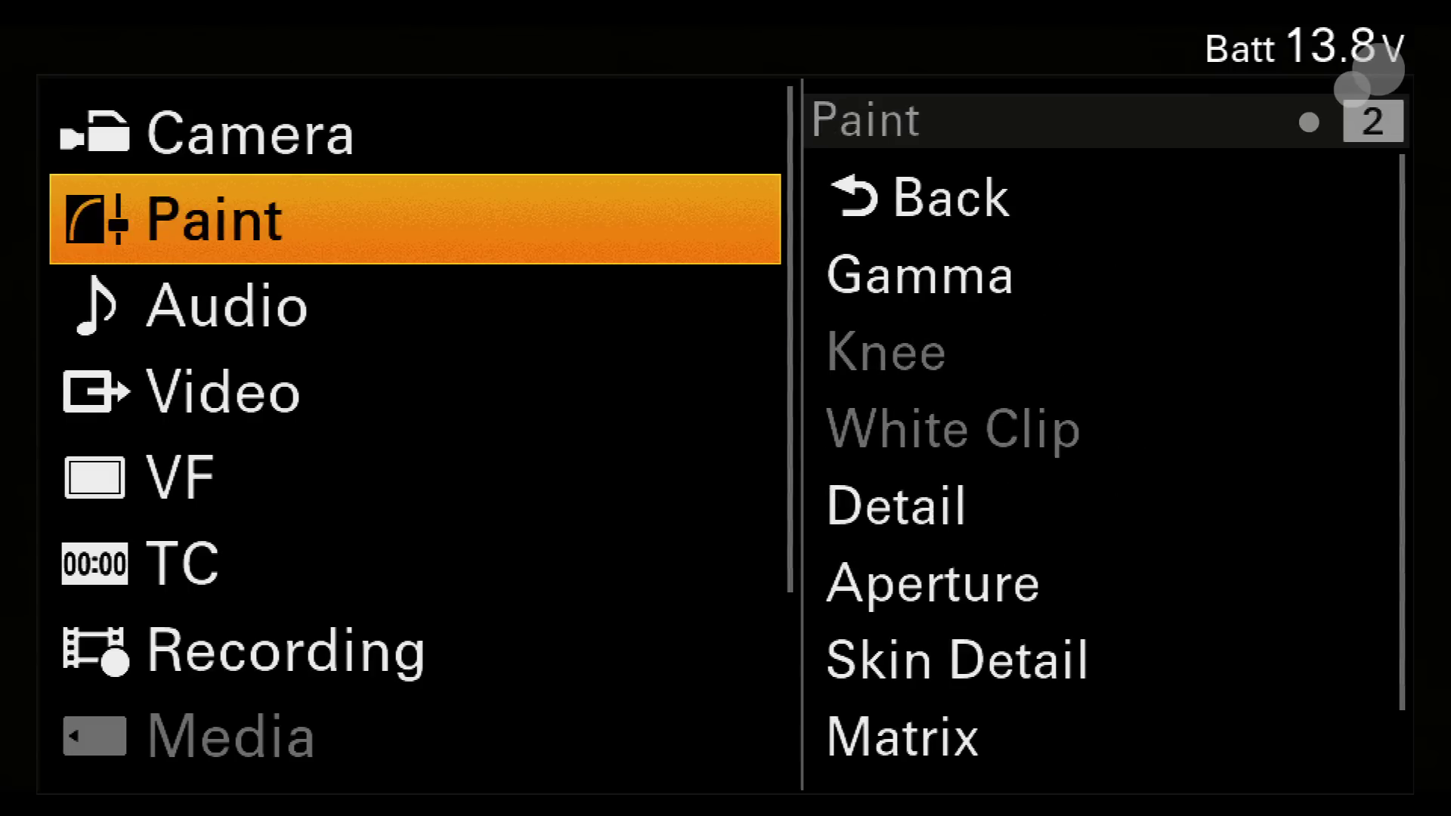
key("Down")
key("Down")
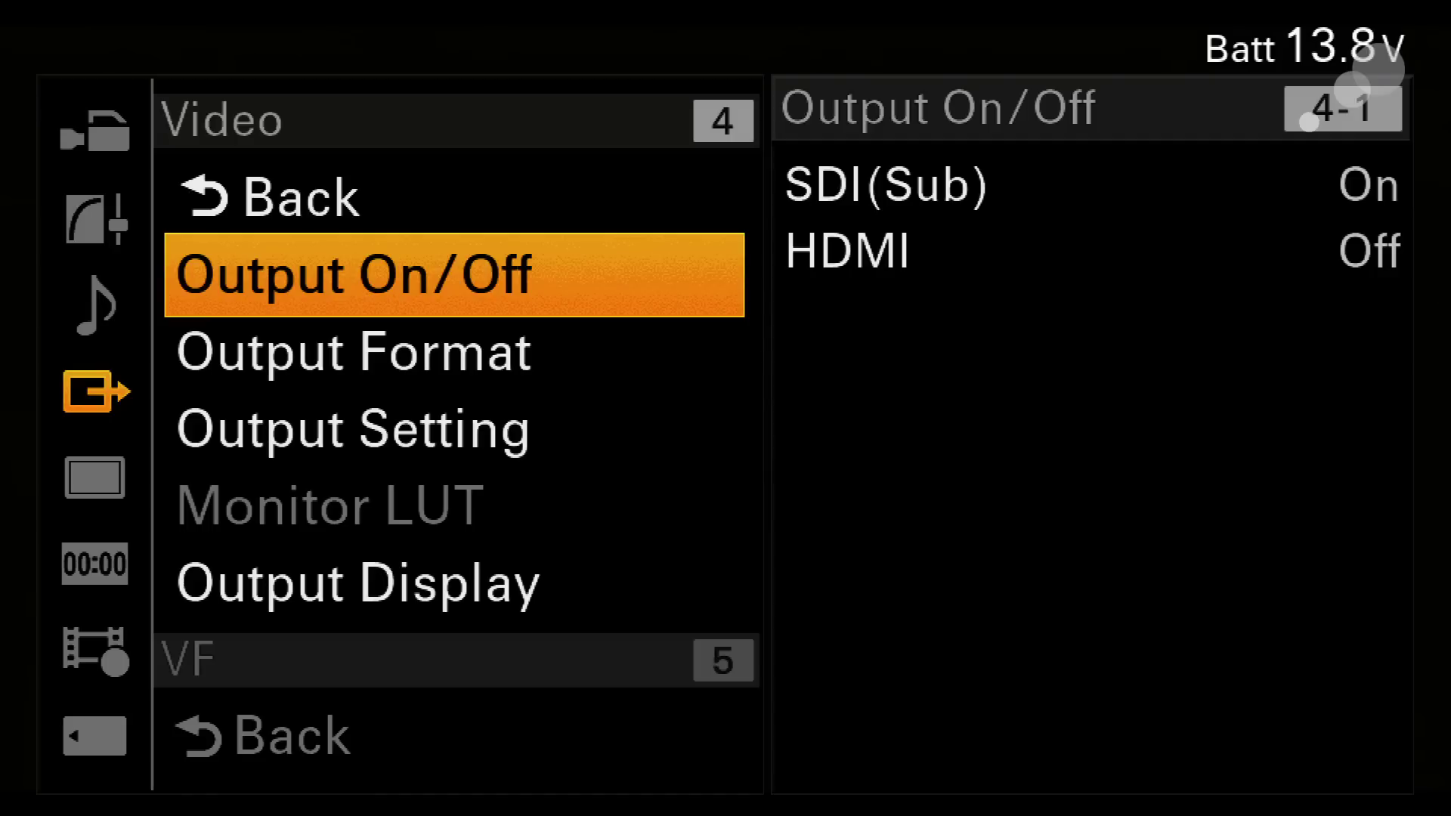
key("Up")
key("Down")
key("Down")
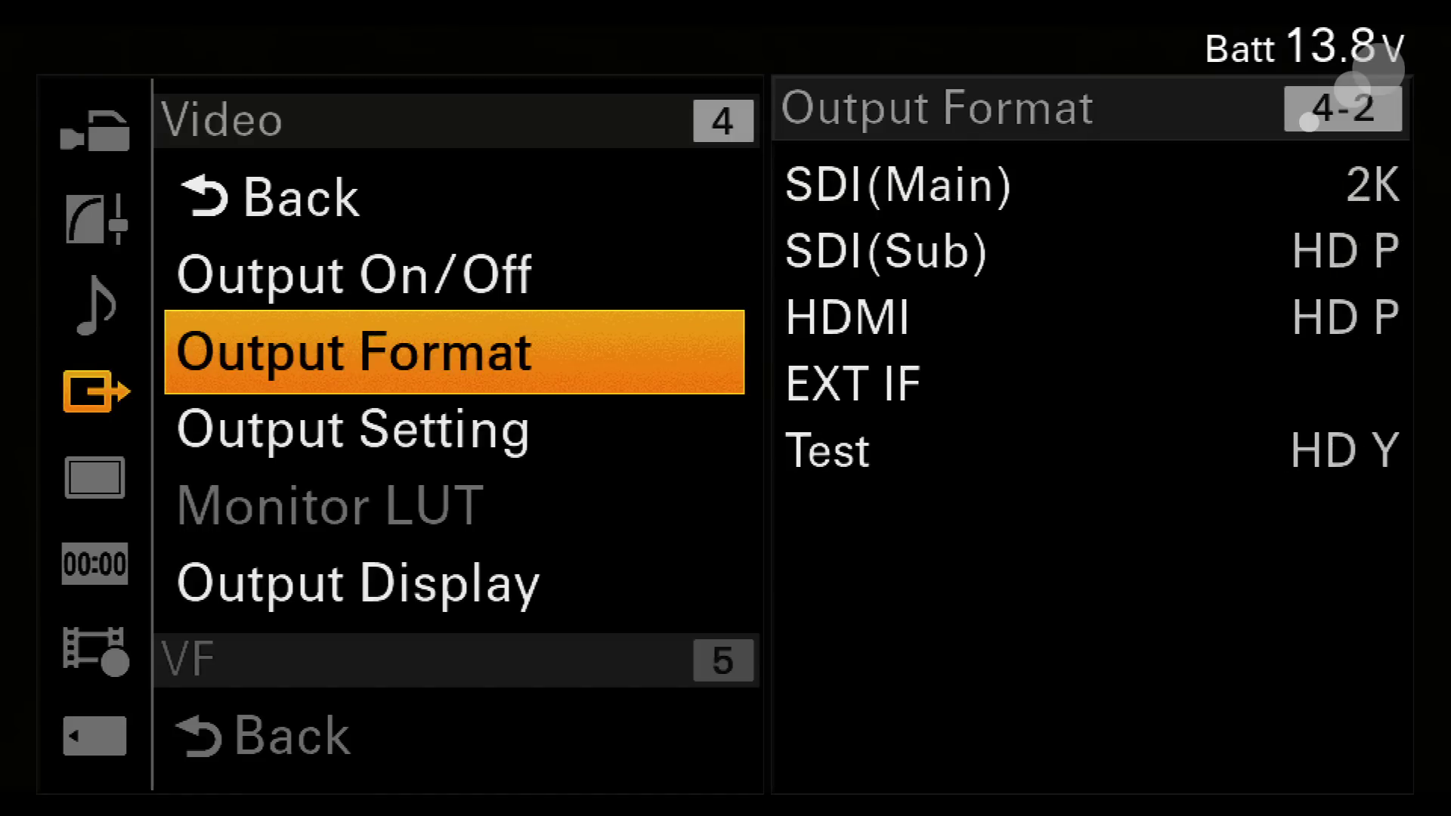
key("Return")
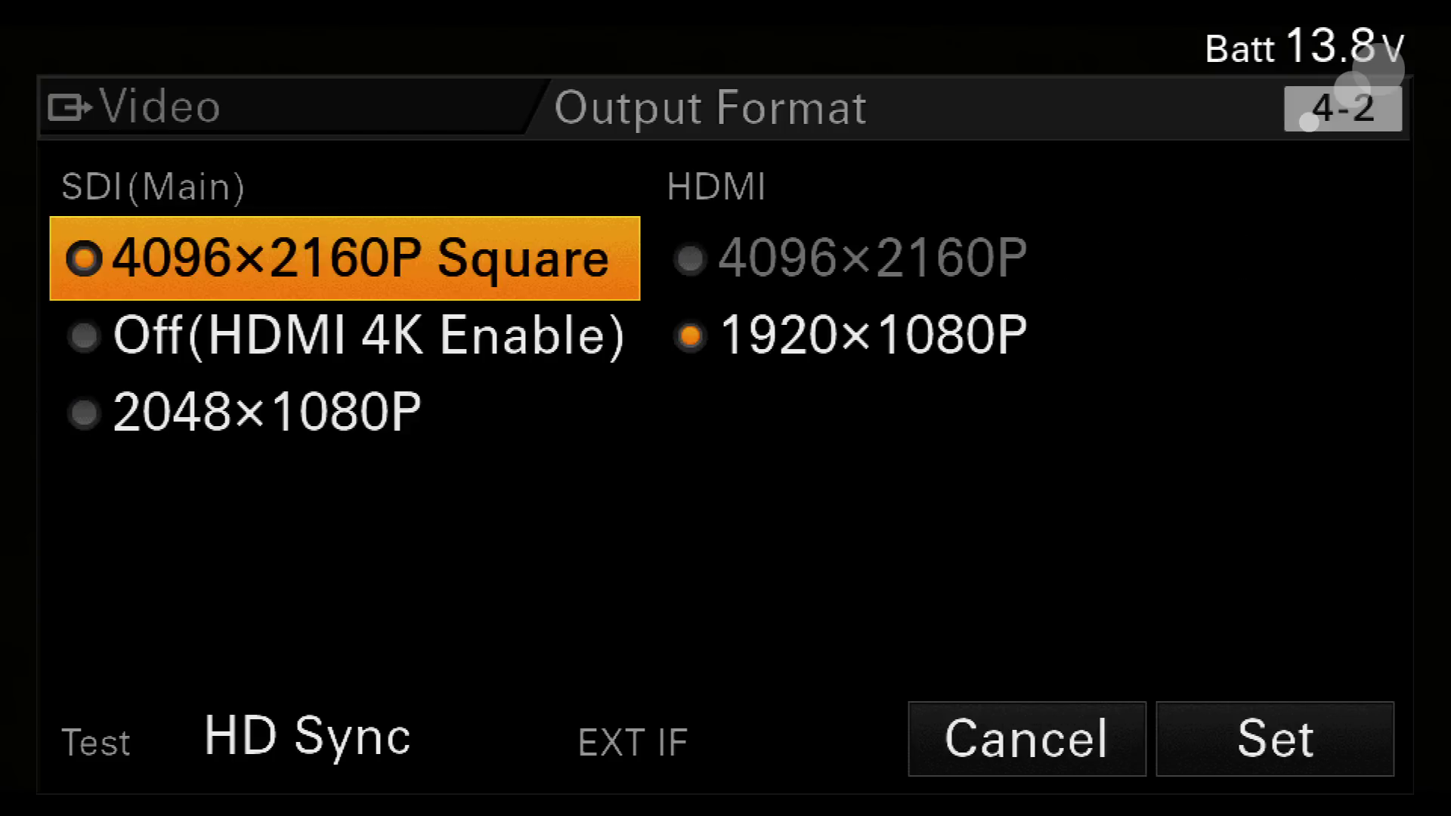
Step: Review the SDI(Main) output choices and select Off (HDMI 4K Enable)
key("Return")
key("Up")
key("Down")
key("Down")
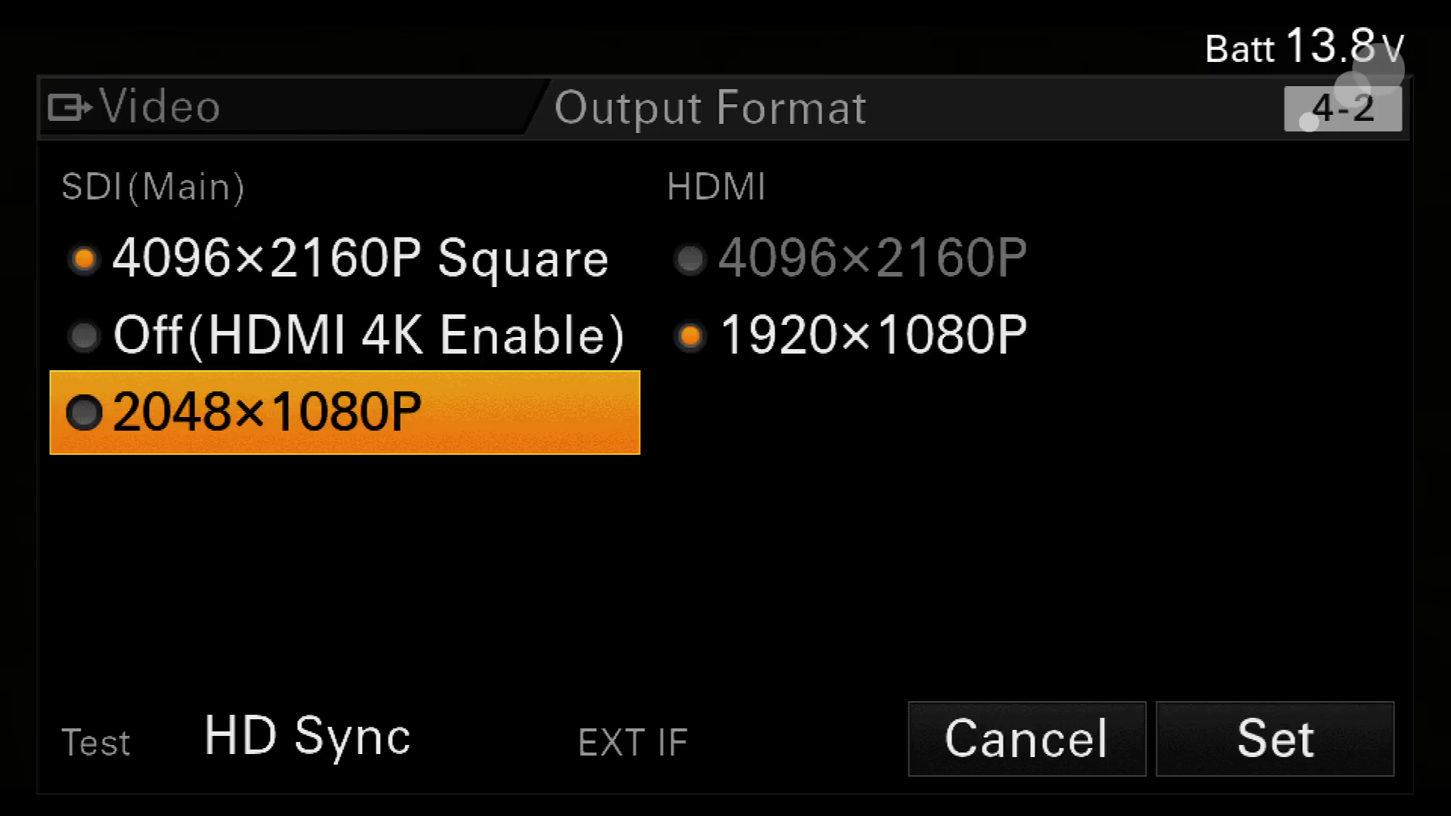
key("Up")
key("Up")
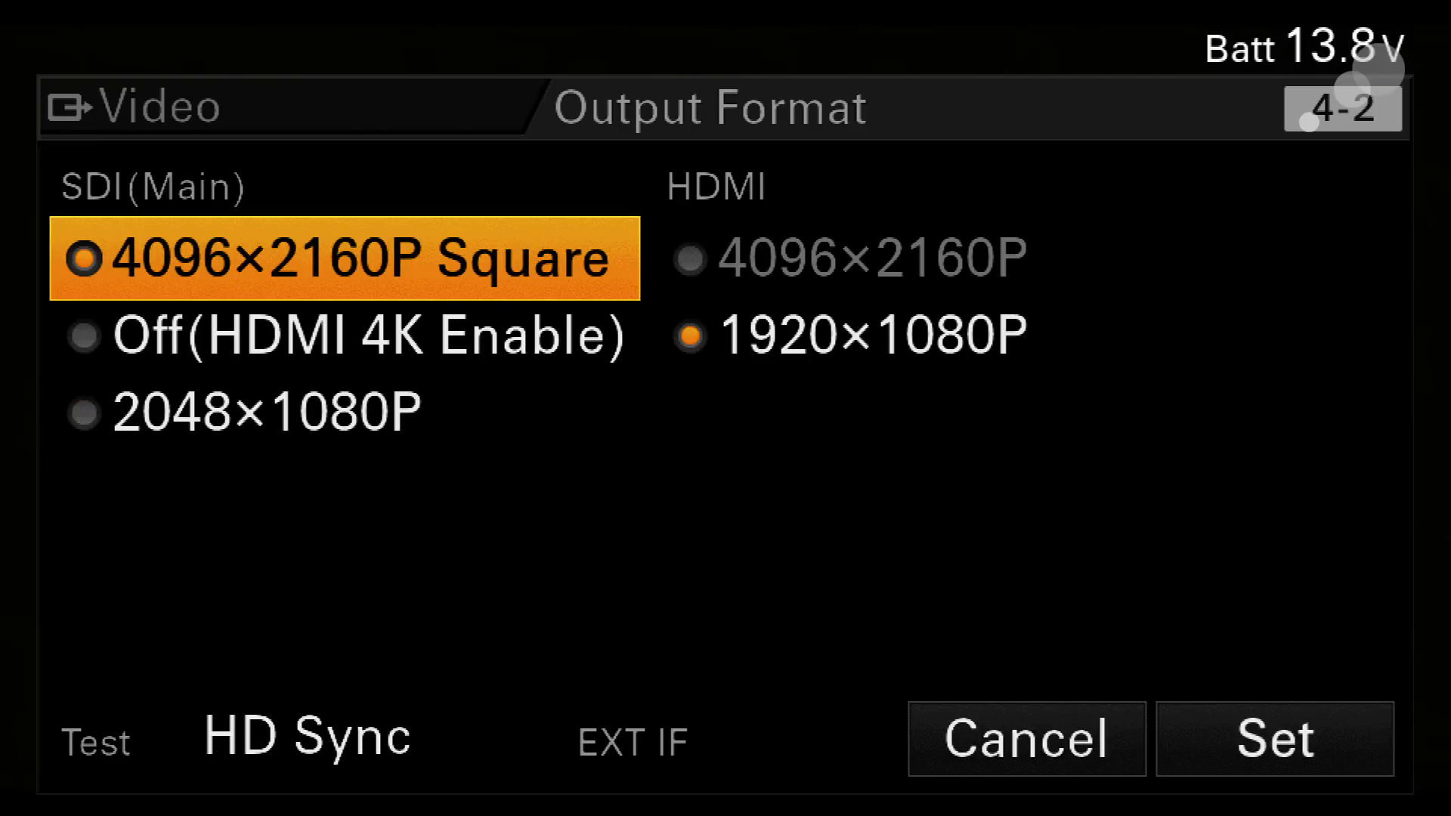
key("Down")
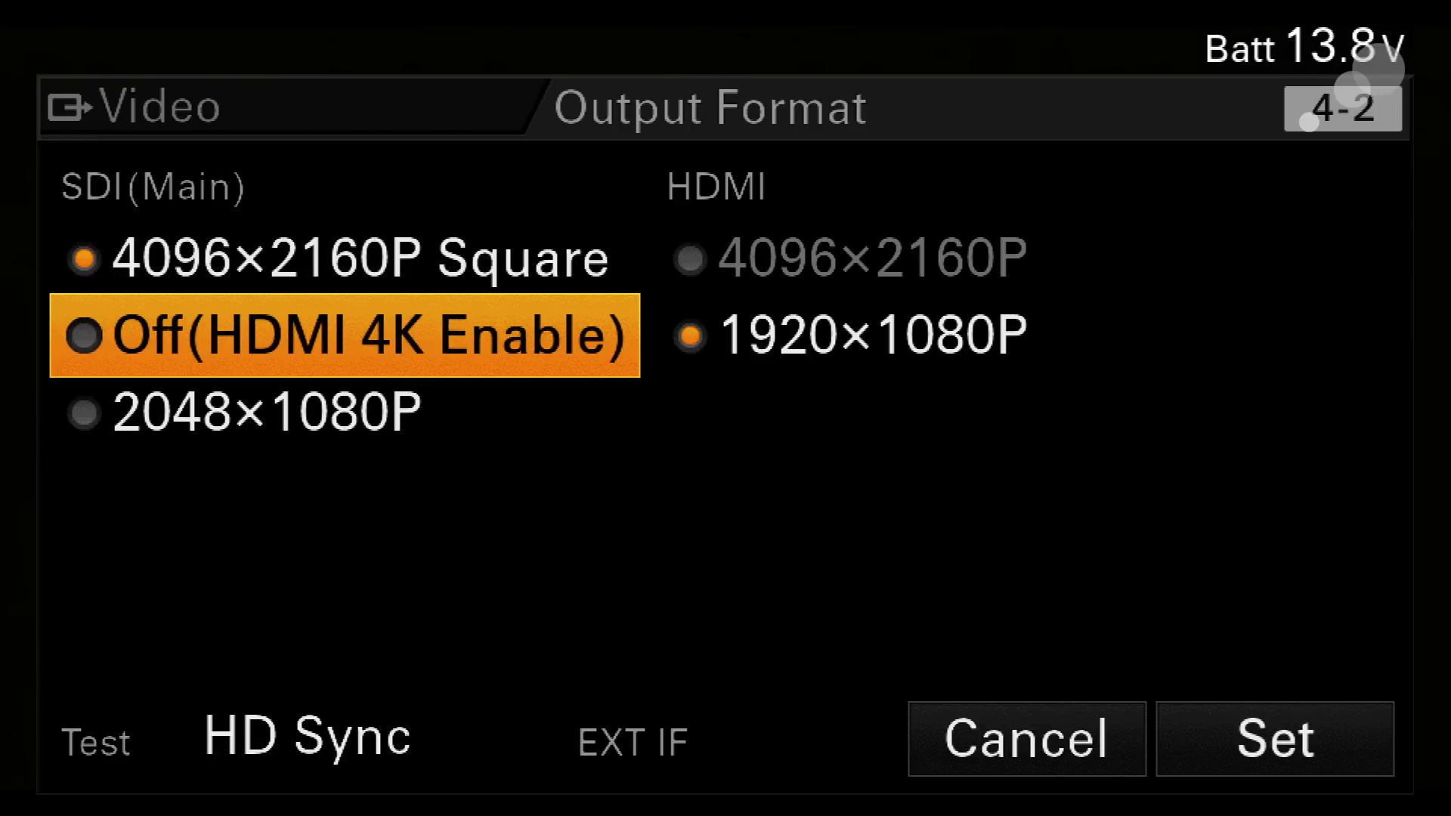
key("Return")
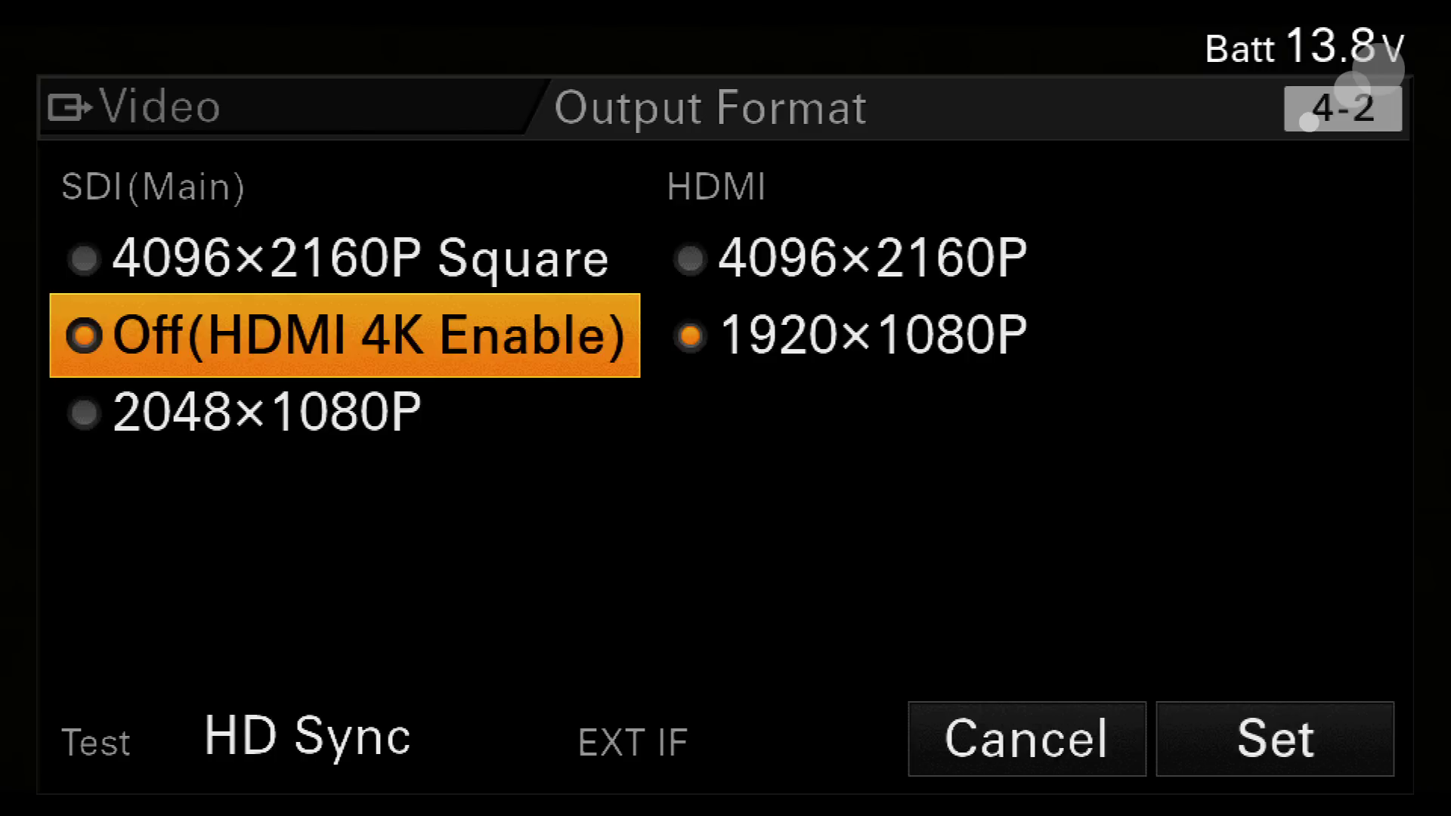
Step: Set the HDMI output format to 4096×2160P
key("Down")
key("Up")
key("Up")
key("Up")
key("Right")
key("Return")
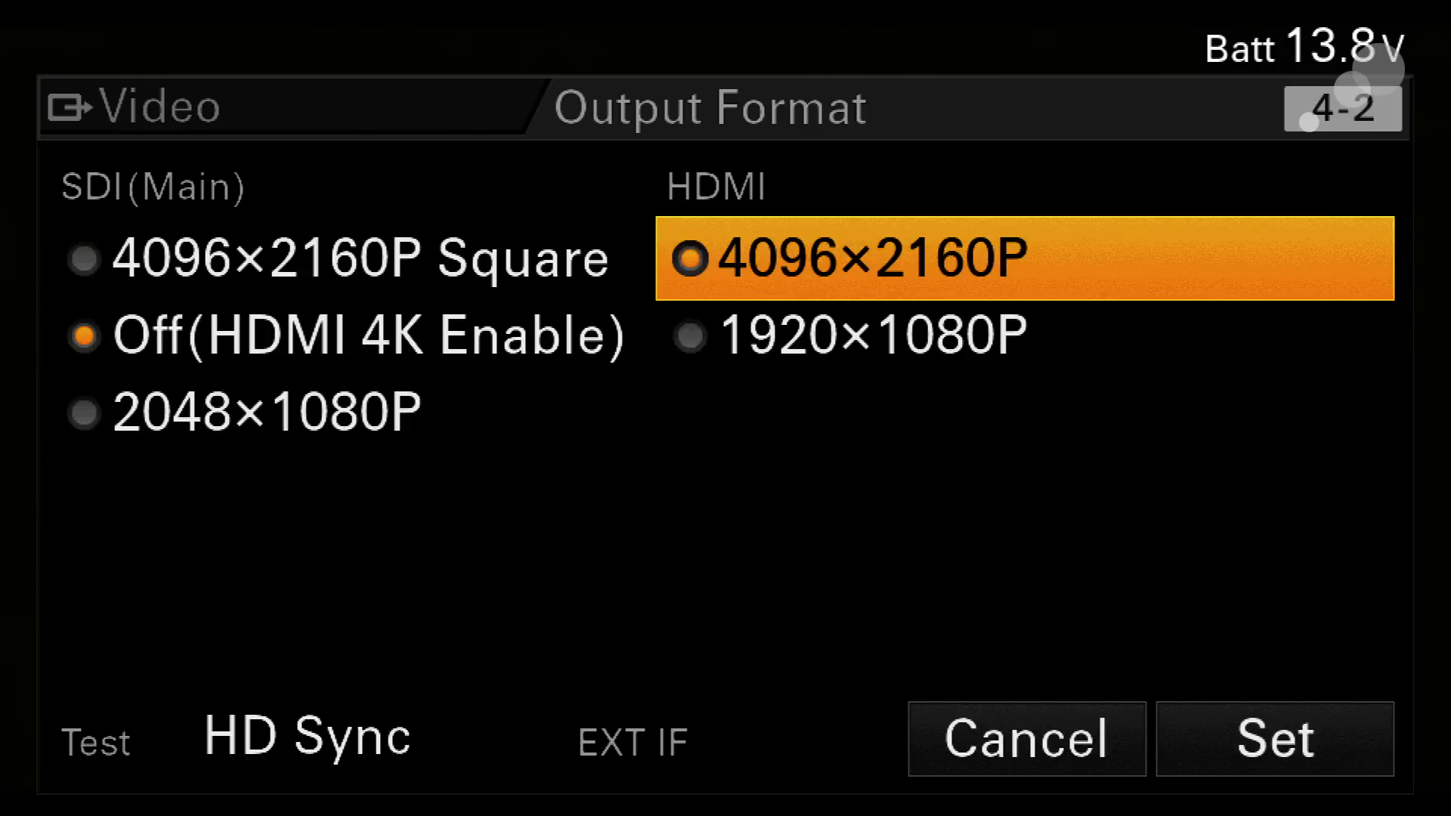
Step: Set the SDI(Main) output format to 2048×1080P and return to the Video category's entries
key("Left")
key("Down")
key("Down")
key("Down")
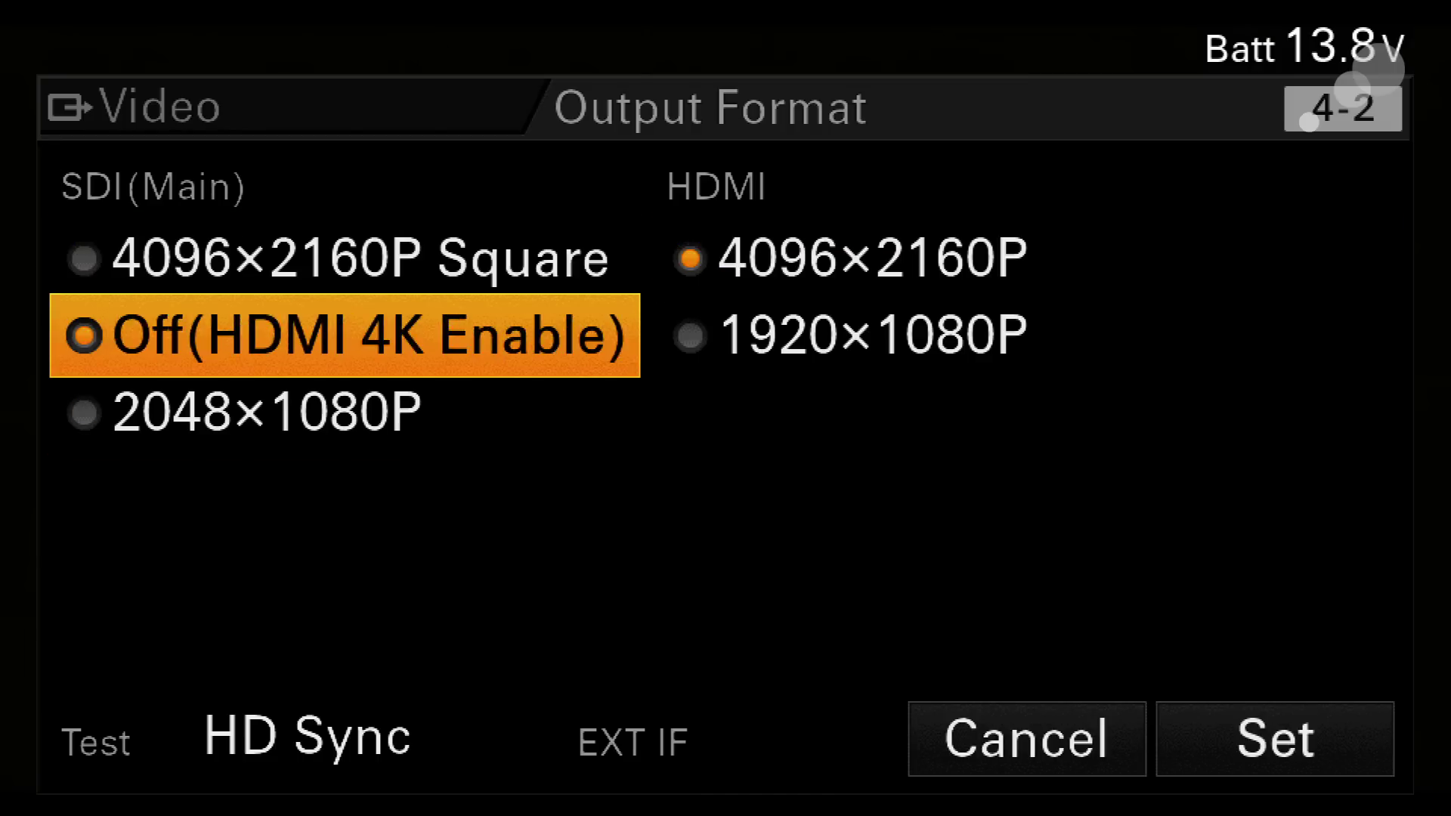
key("Up")
key("Down")
key("Up")
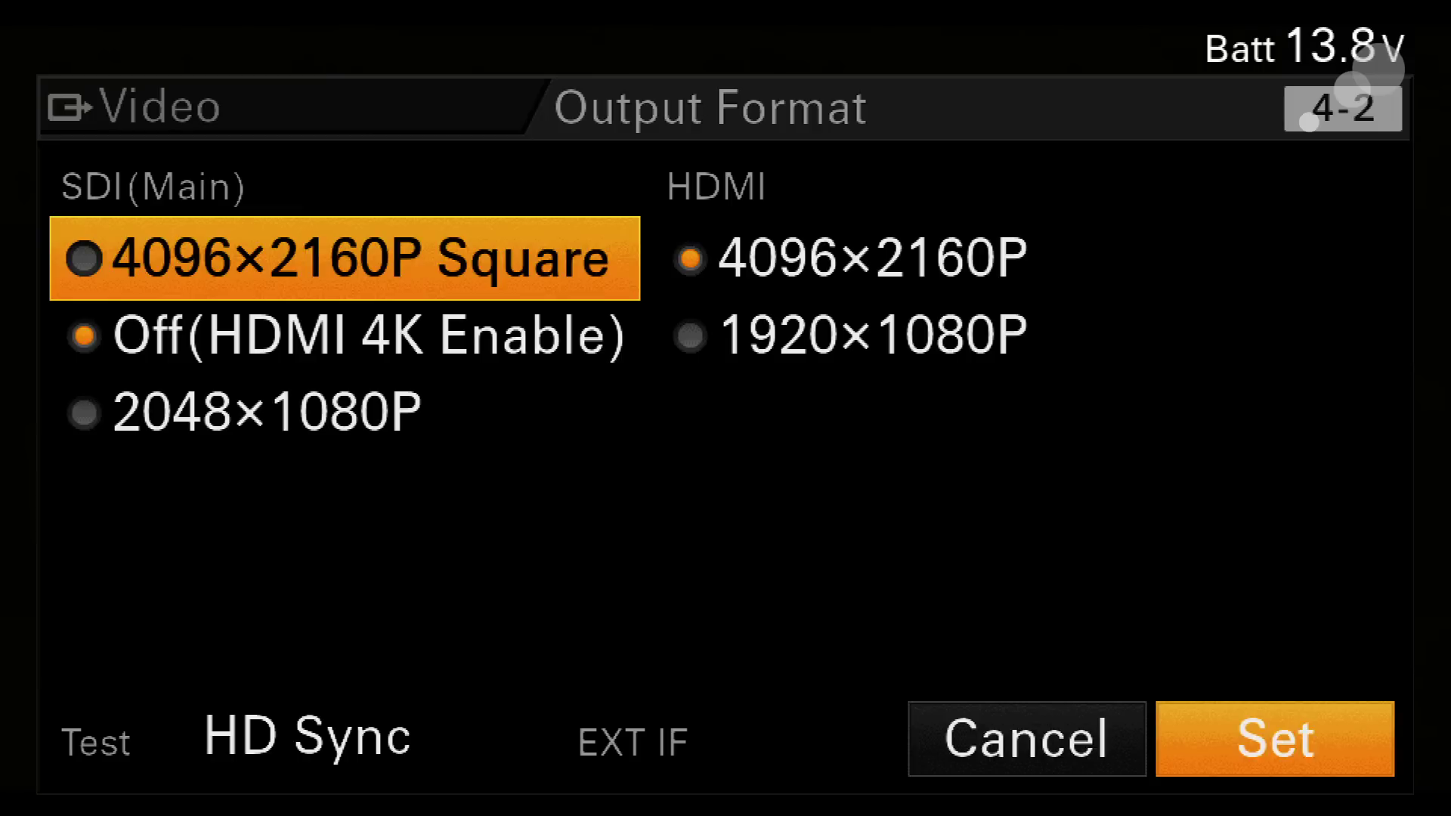
key("Down")
key("Down")
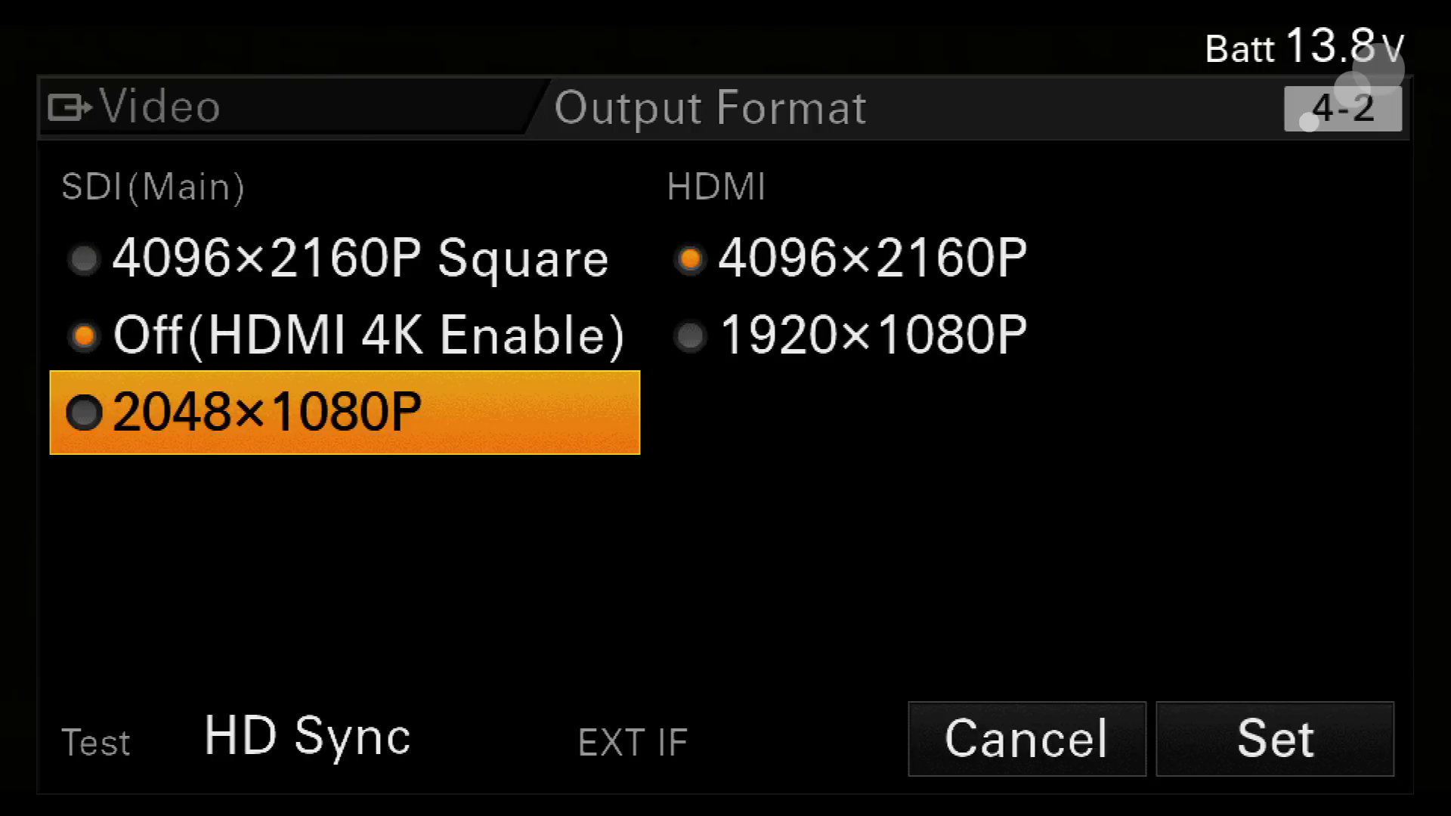
key("Return")
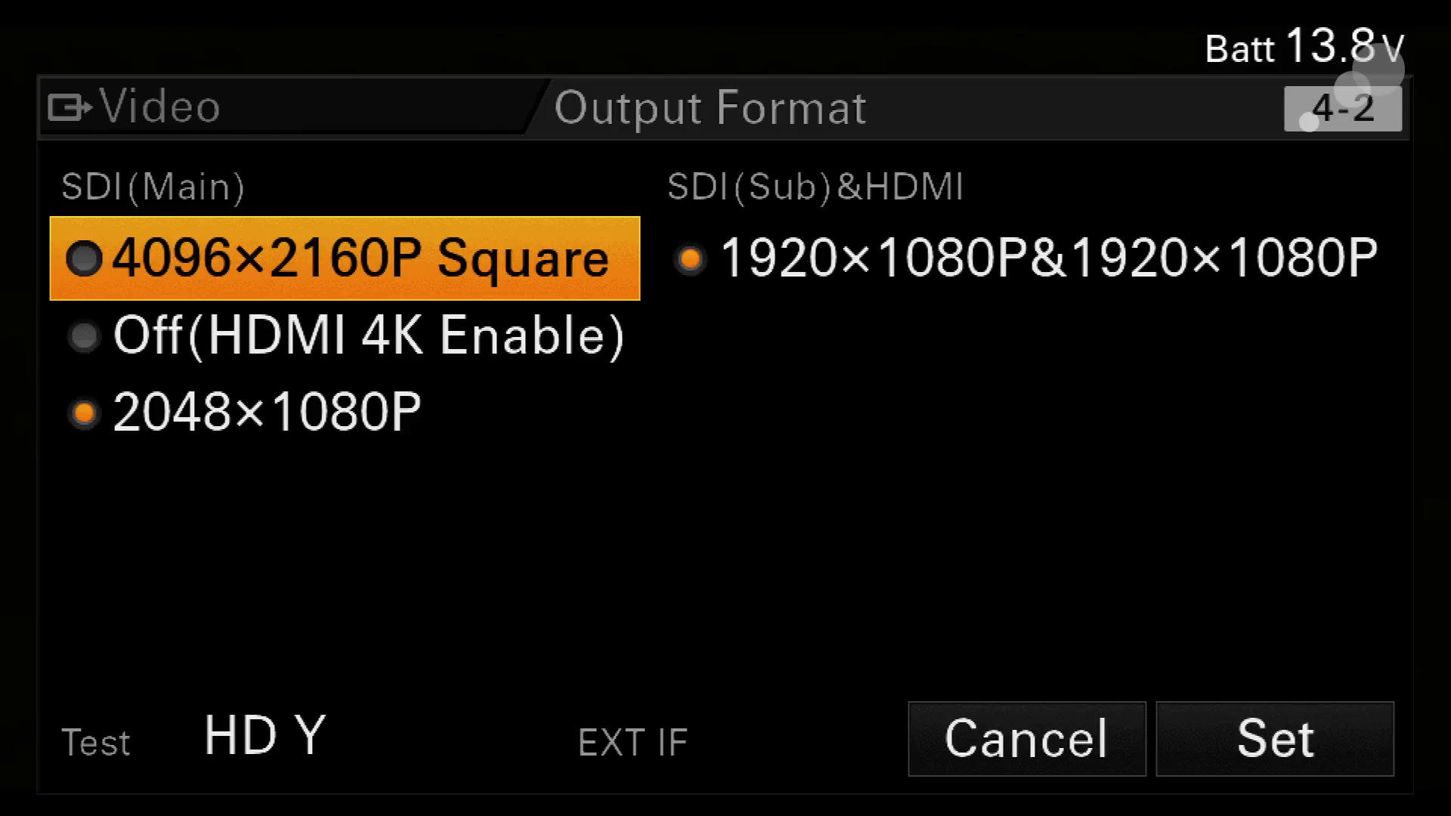
key("Escape")
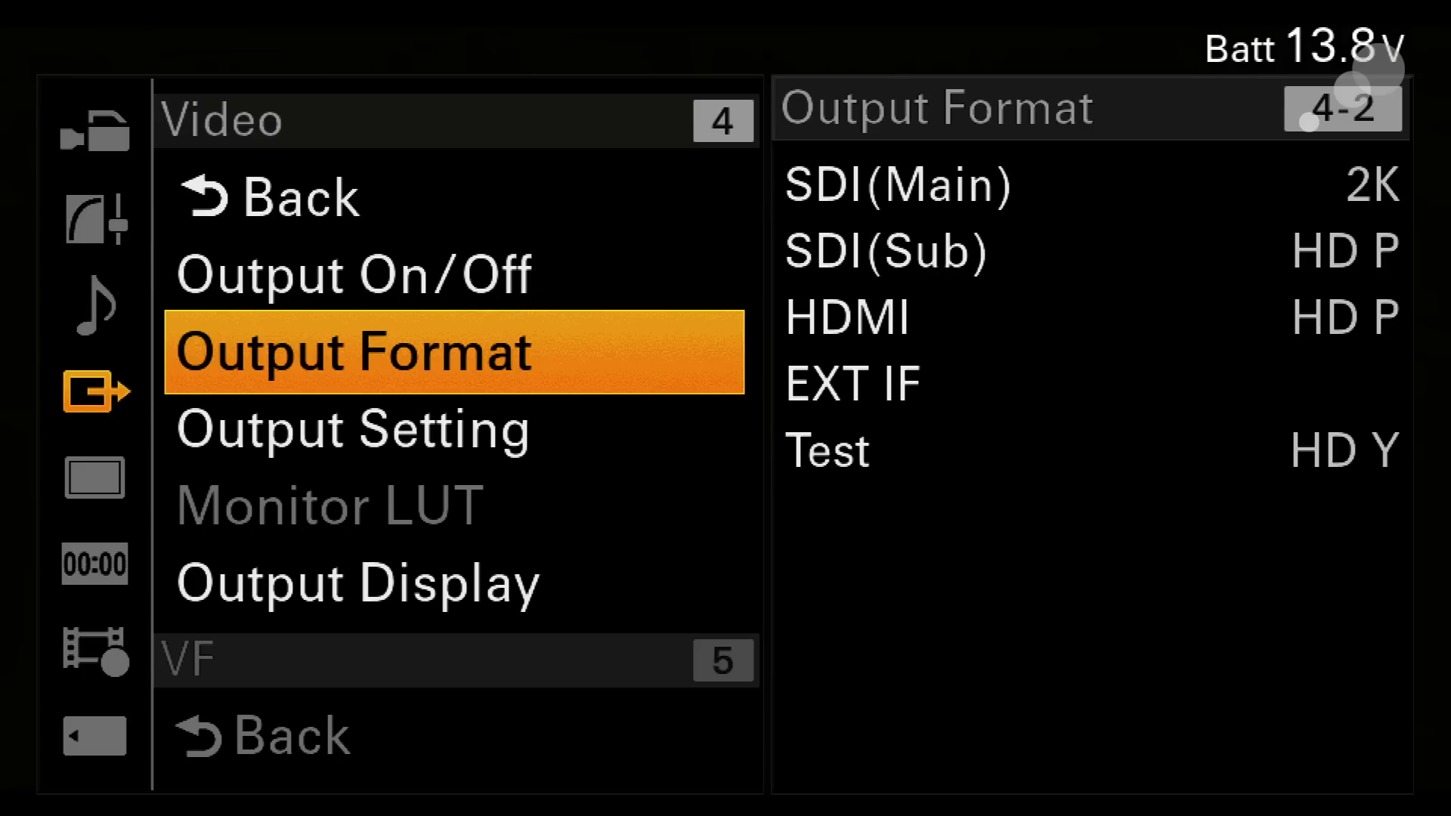
Step: Examine the Video category's Output On/Off, Output Setting, Monitor LUT and Output Display entries, ending back at the main categories
key("Up")
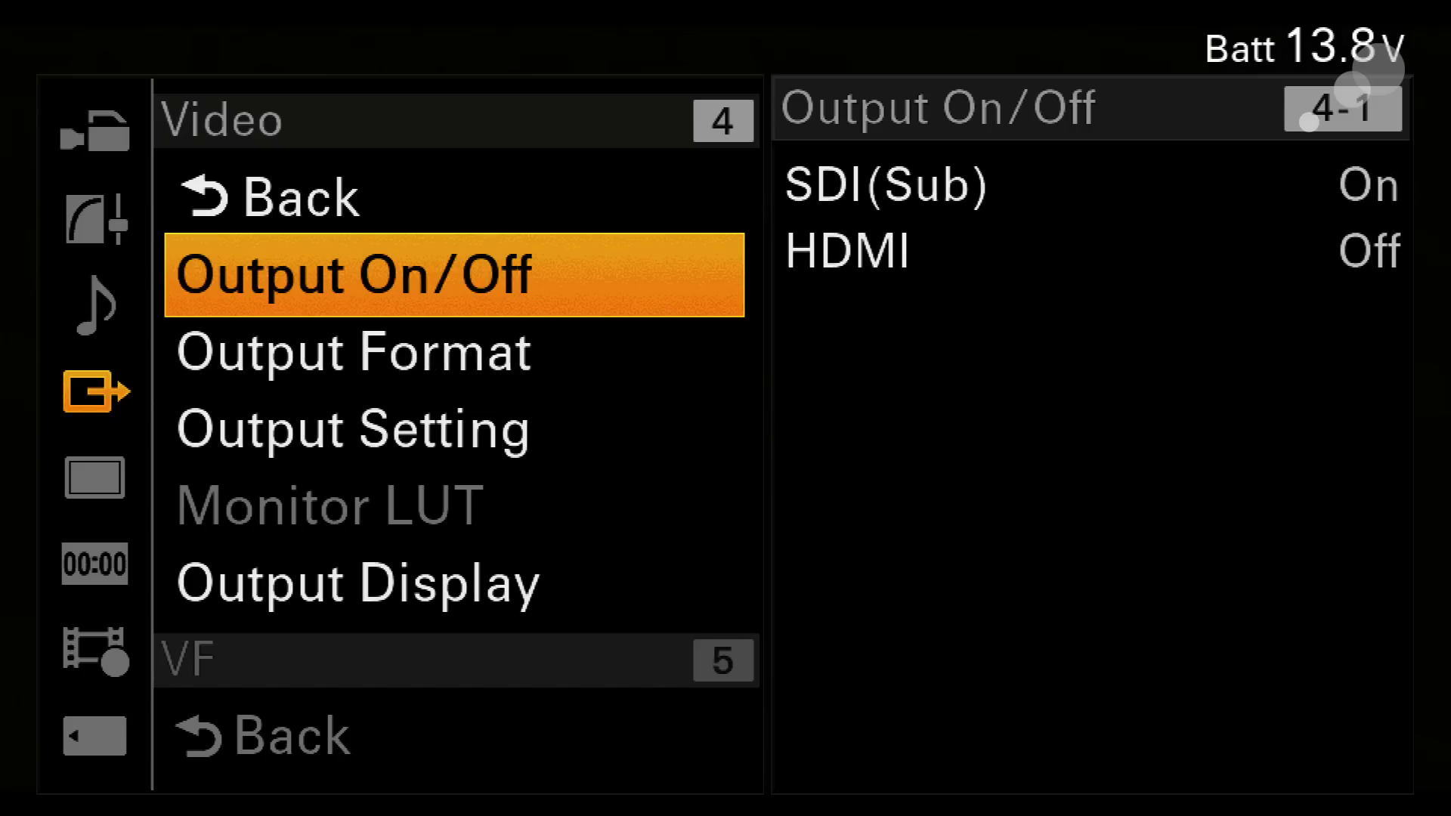
key("Down")
key("Down")
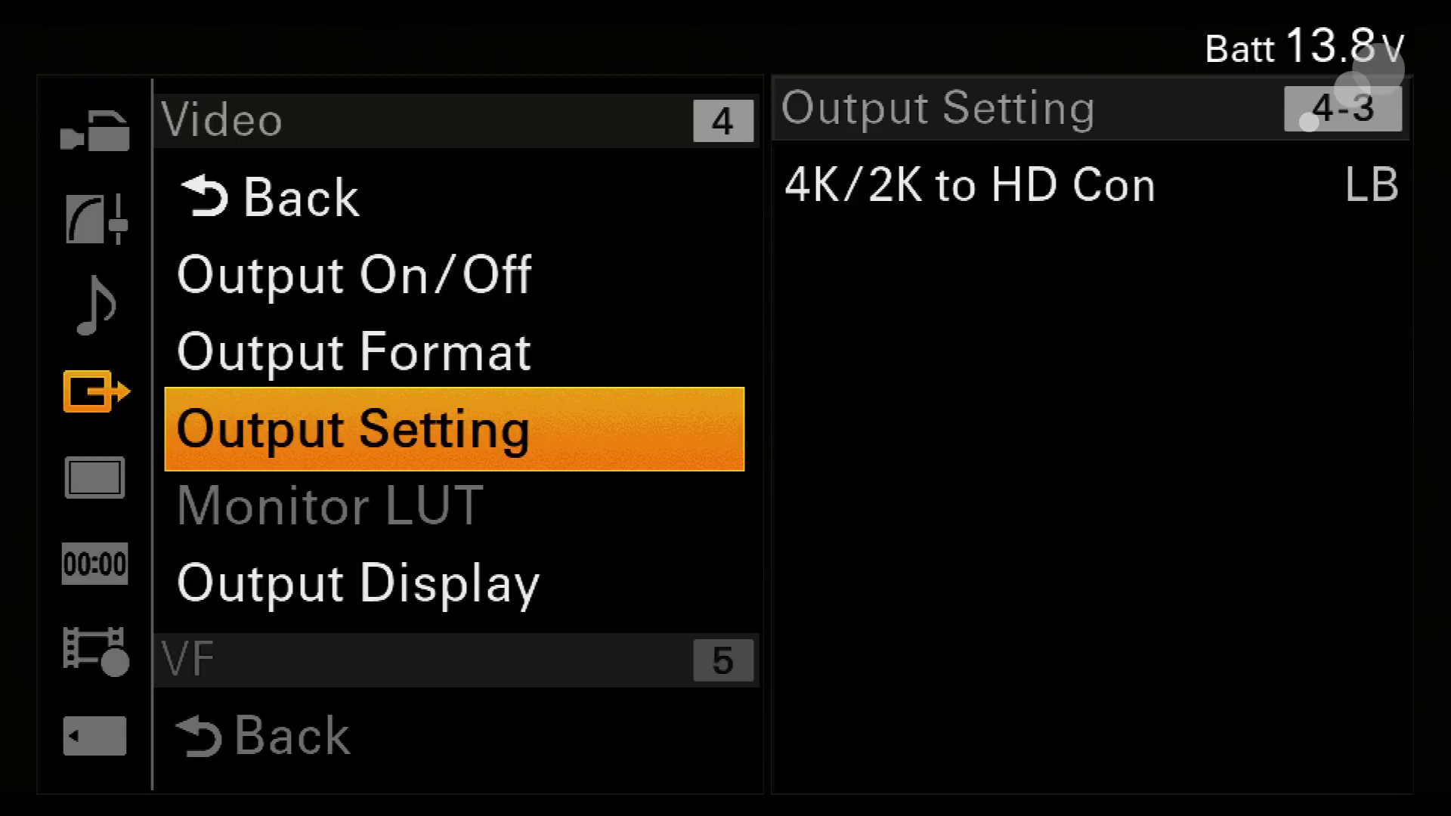
key("Down")
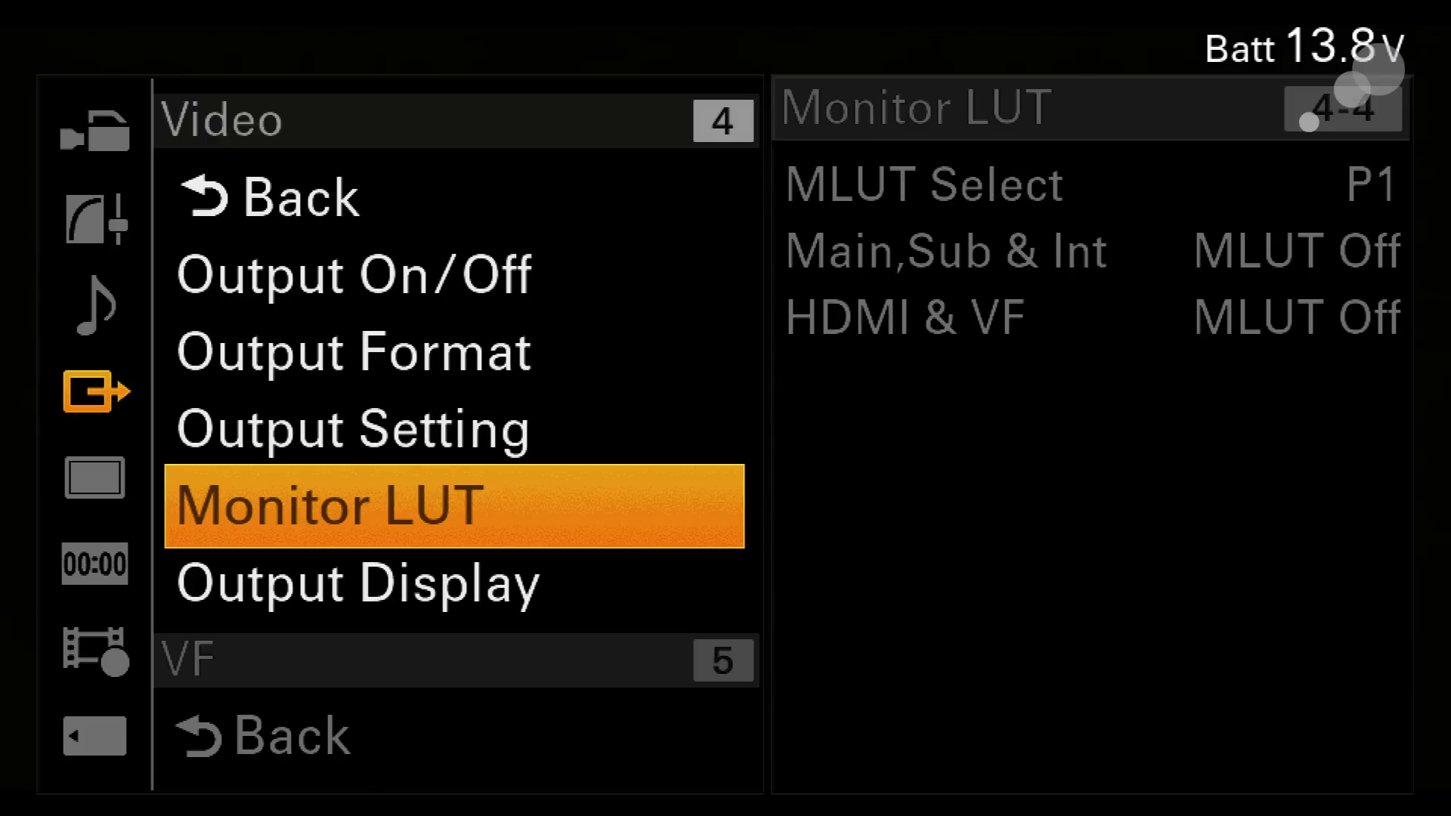
key("Down")
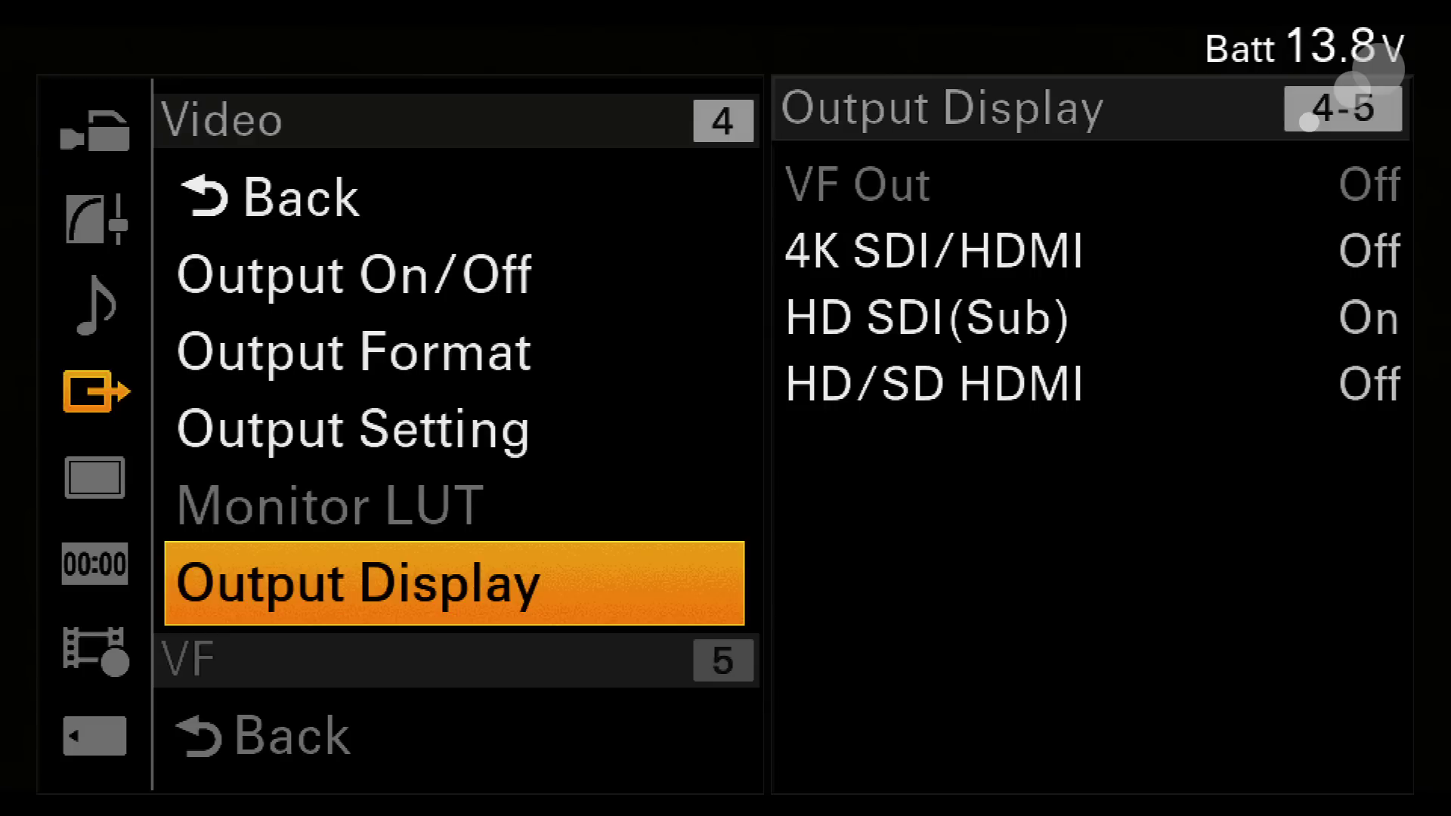
key("Down")
key("Return")
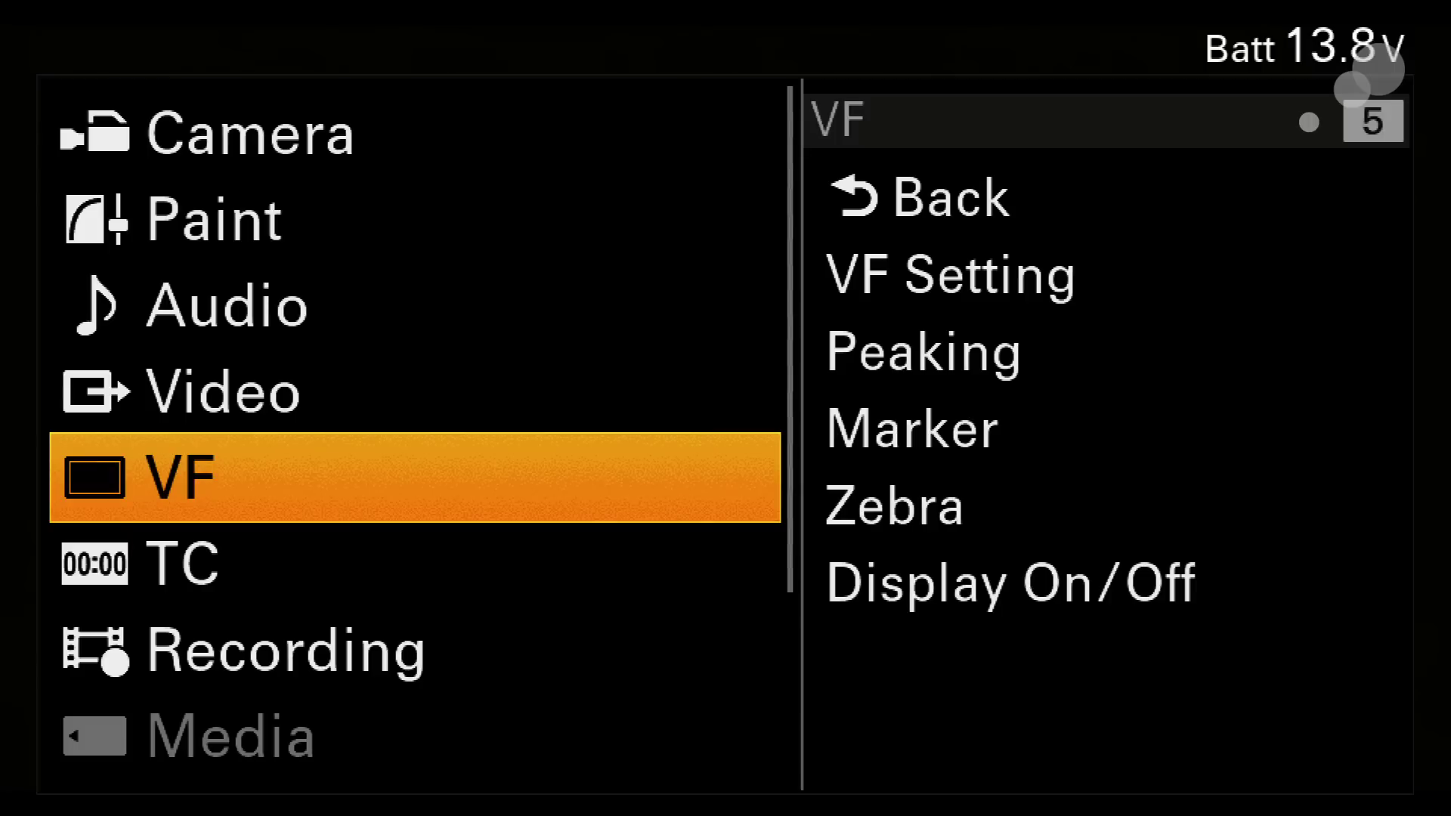
Step: Look over the VF and TC categories and go into the Recording category
key("Up")
key("Up")
key("Down")
key("Down")
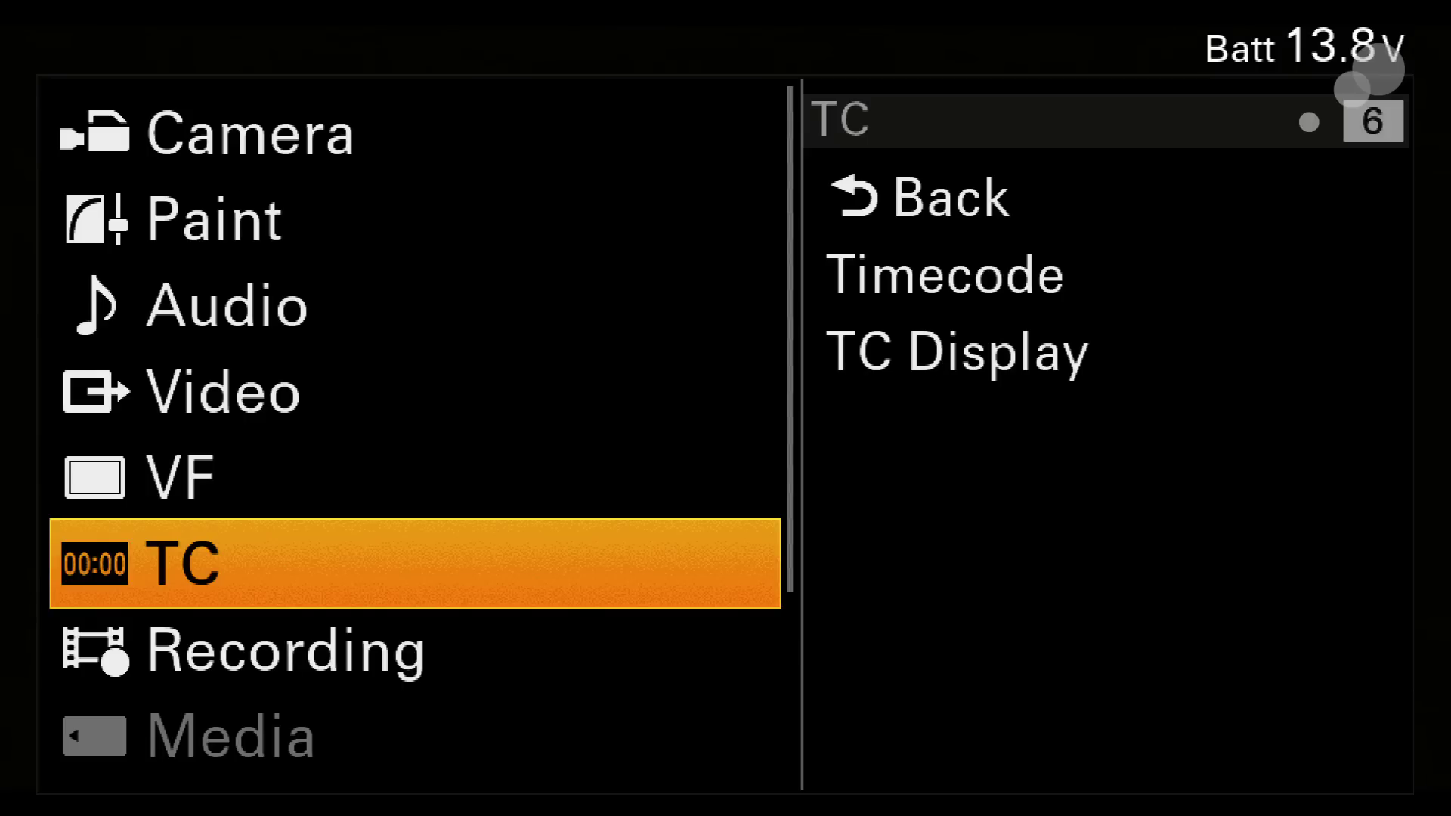
key("Down")
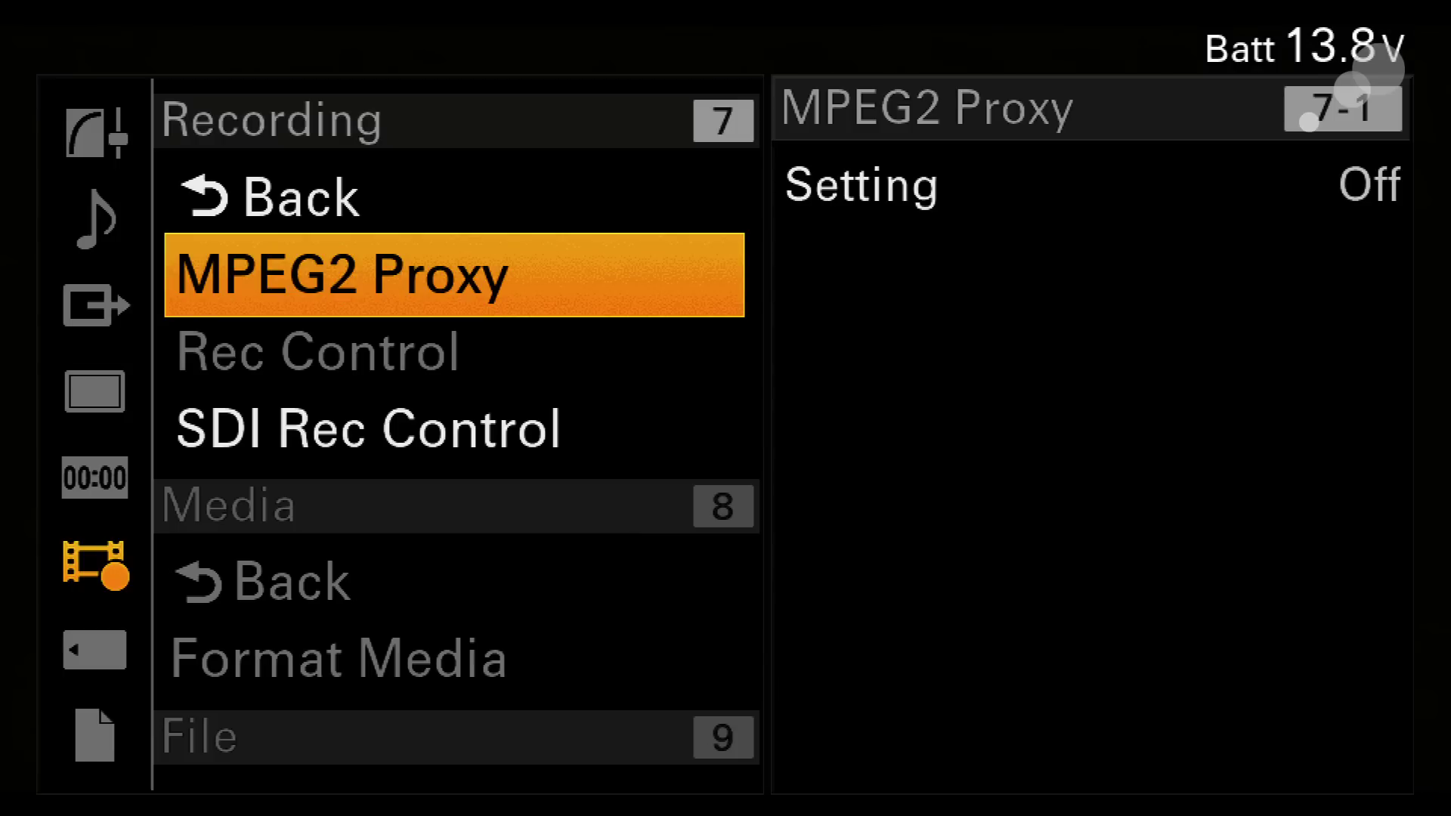
Step: Examine the Recording category's MPEG2 Proxy, Rec Control and SDI Rec Control entries and return to the main categories
key("Up")
key("Down")
key("Down")
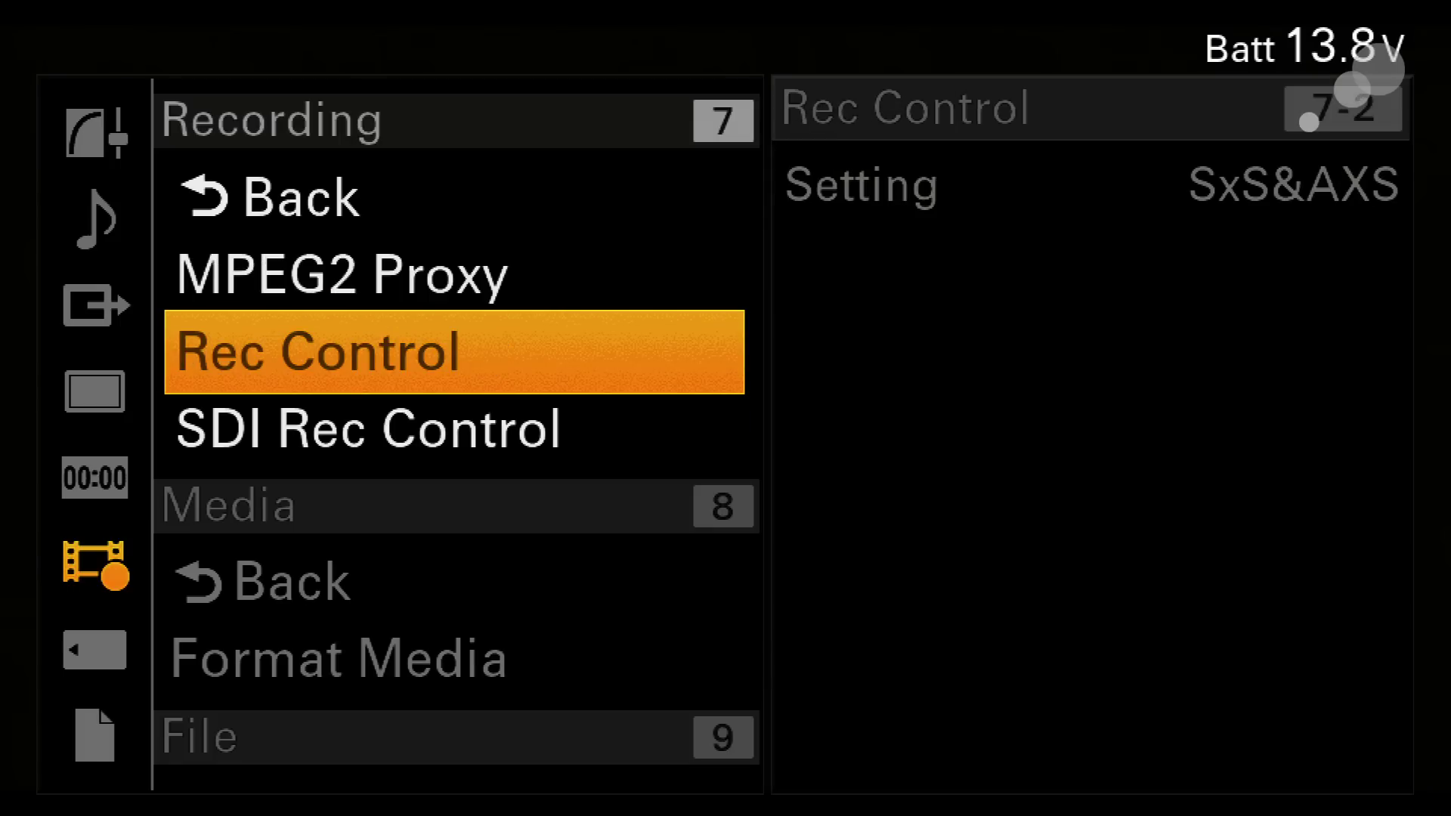
key("Down")
key("Up")
key("Up")
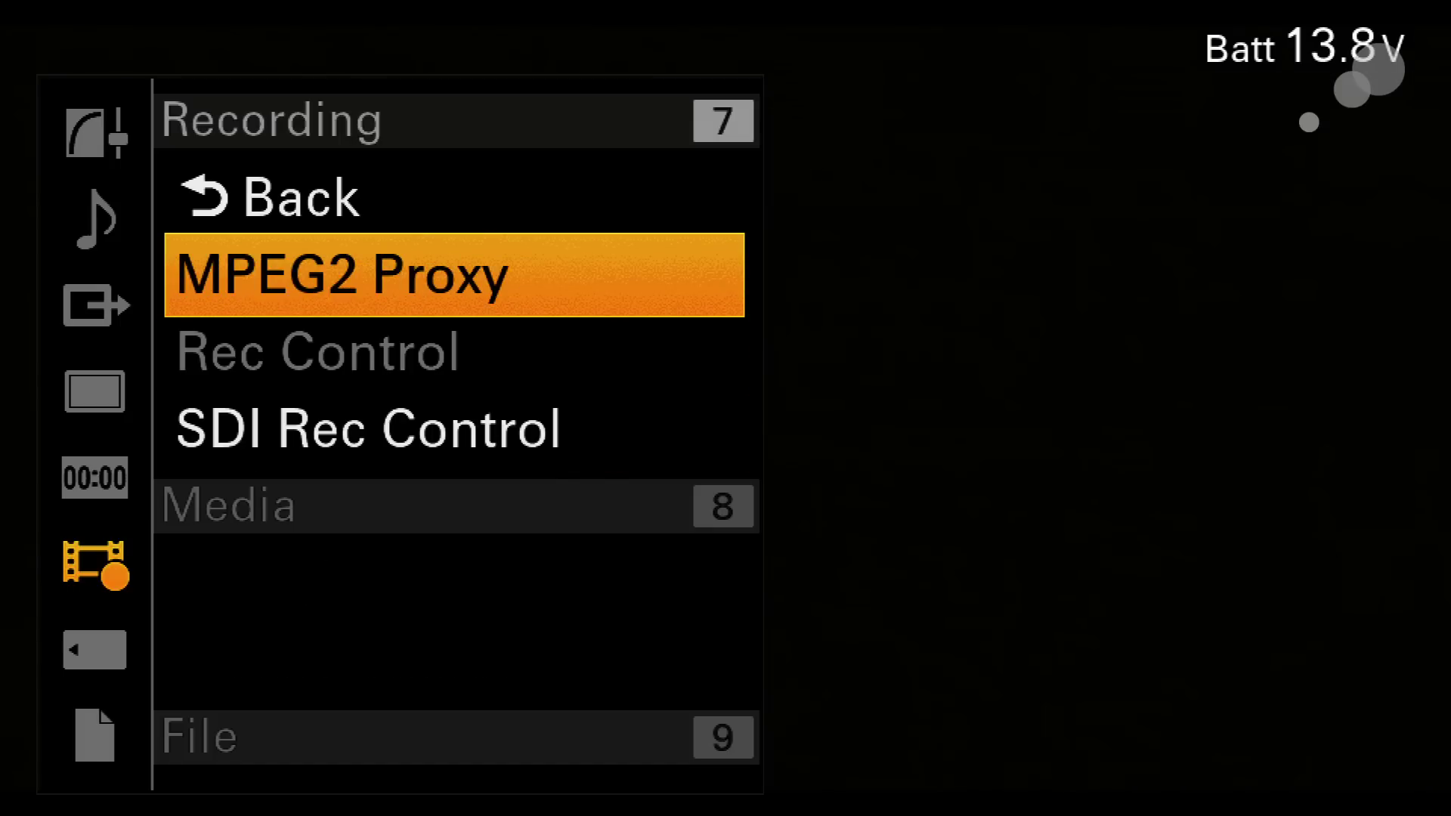
key("Up")
key("Return")
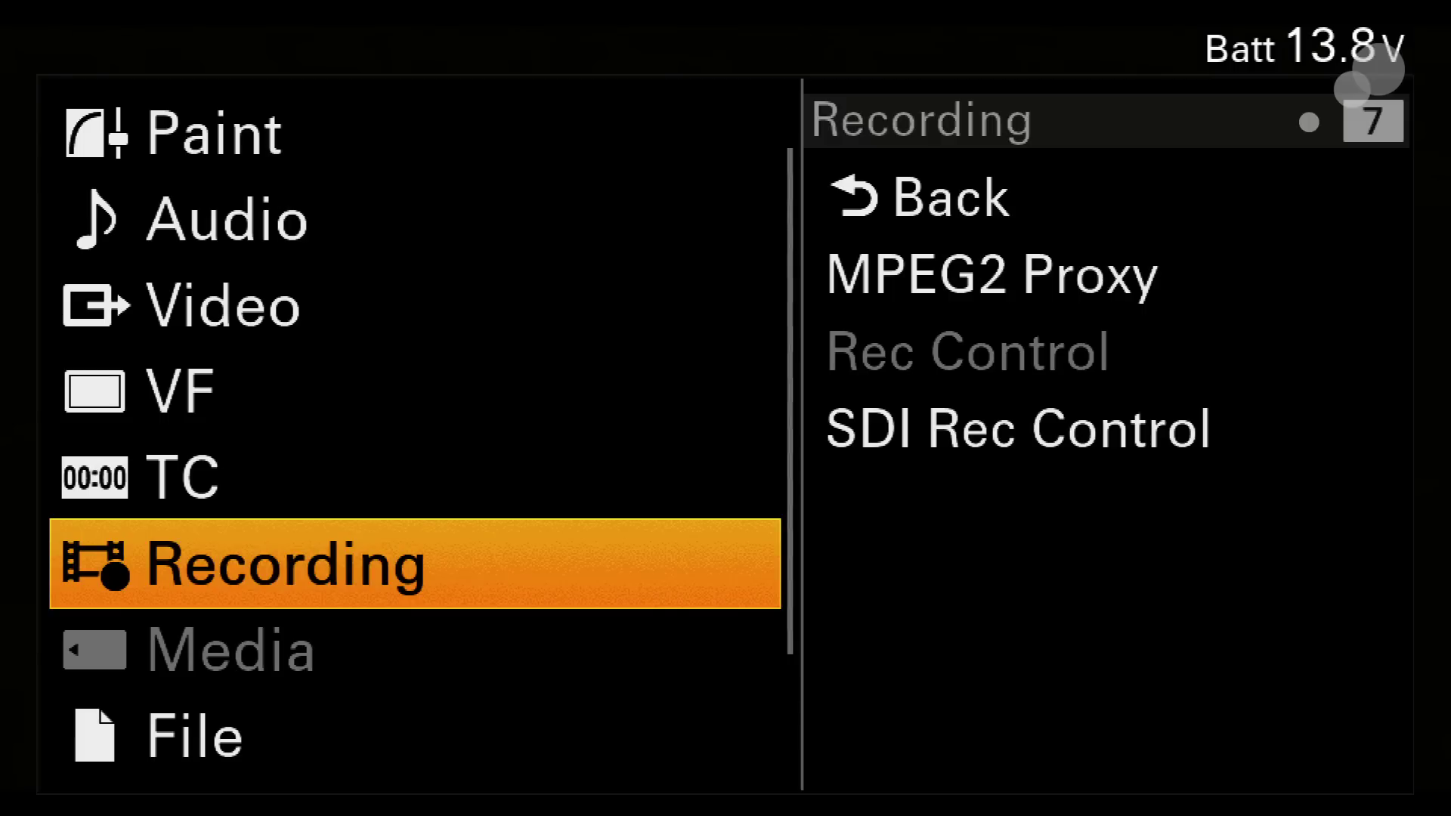
Step: Look over the entries offered by the Media, File and Maintenance categories
key("Up")
key("Down")
key("Down")
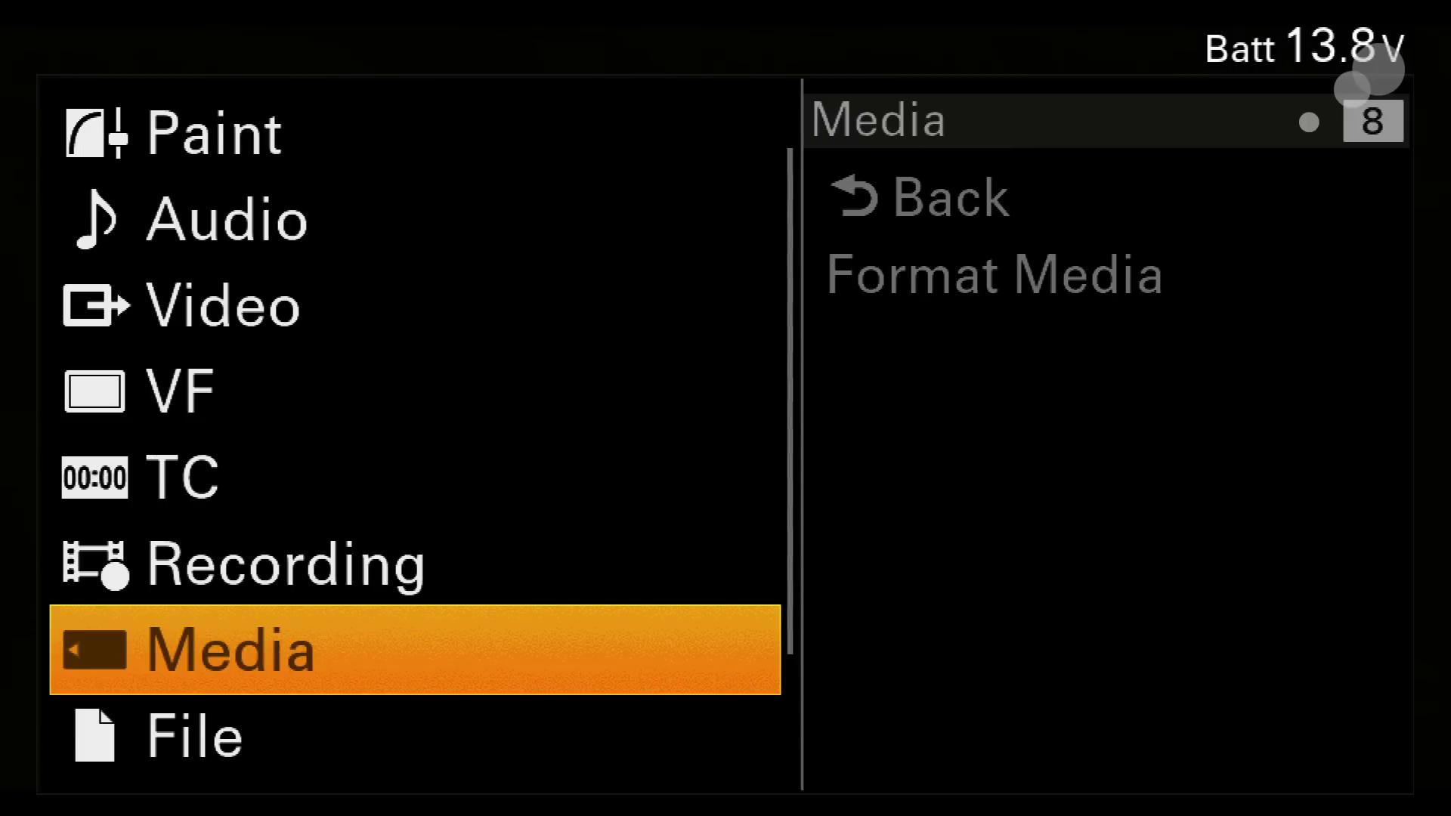
key("Down")
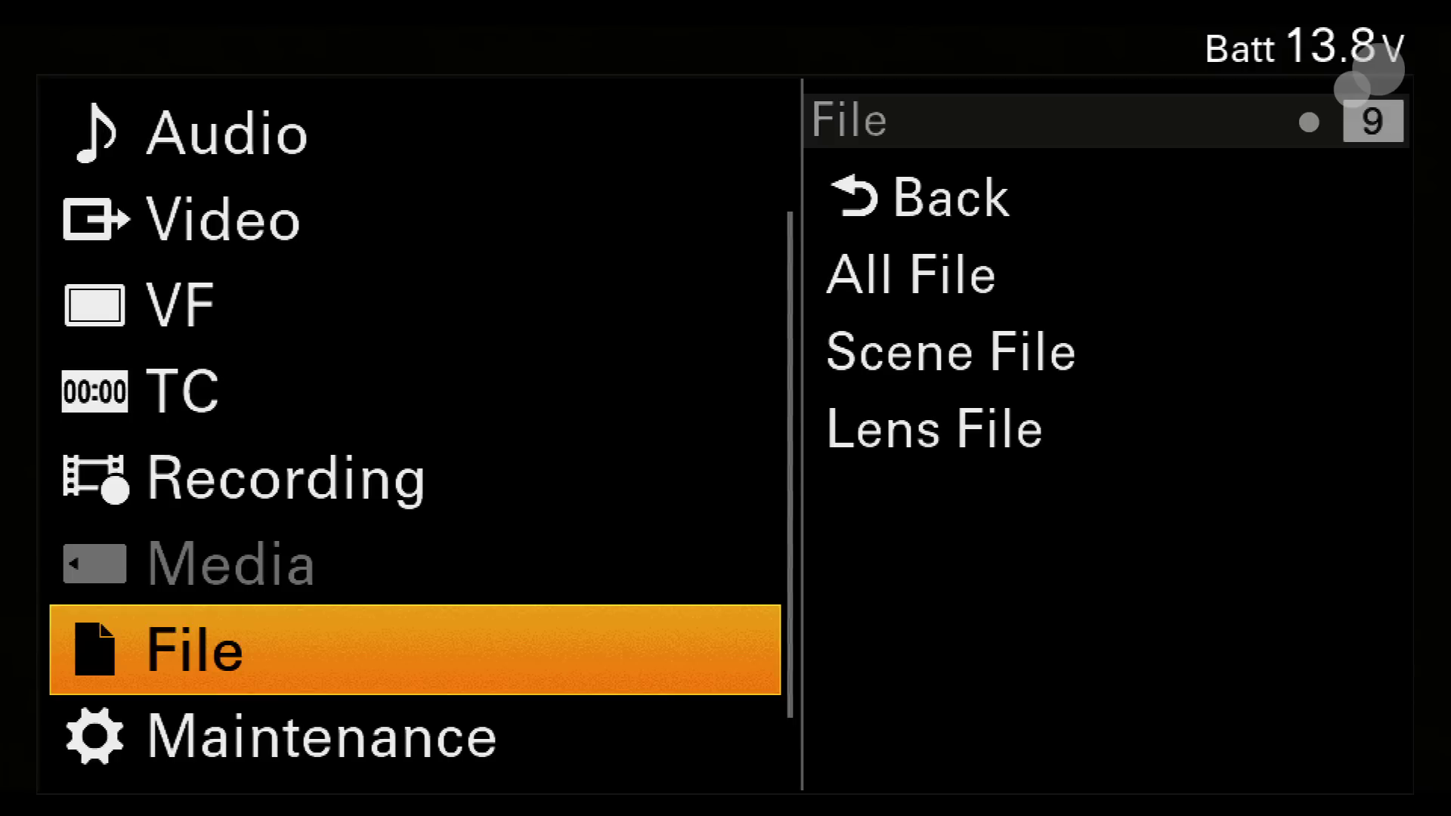
key("Down")
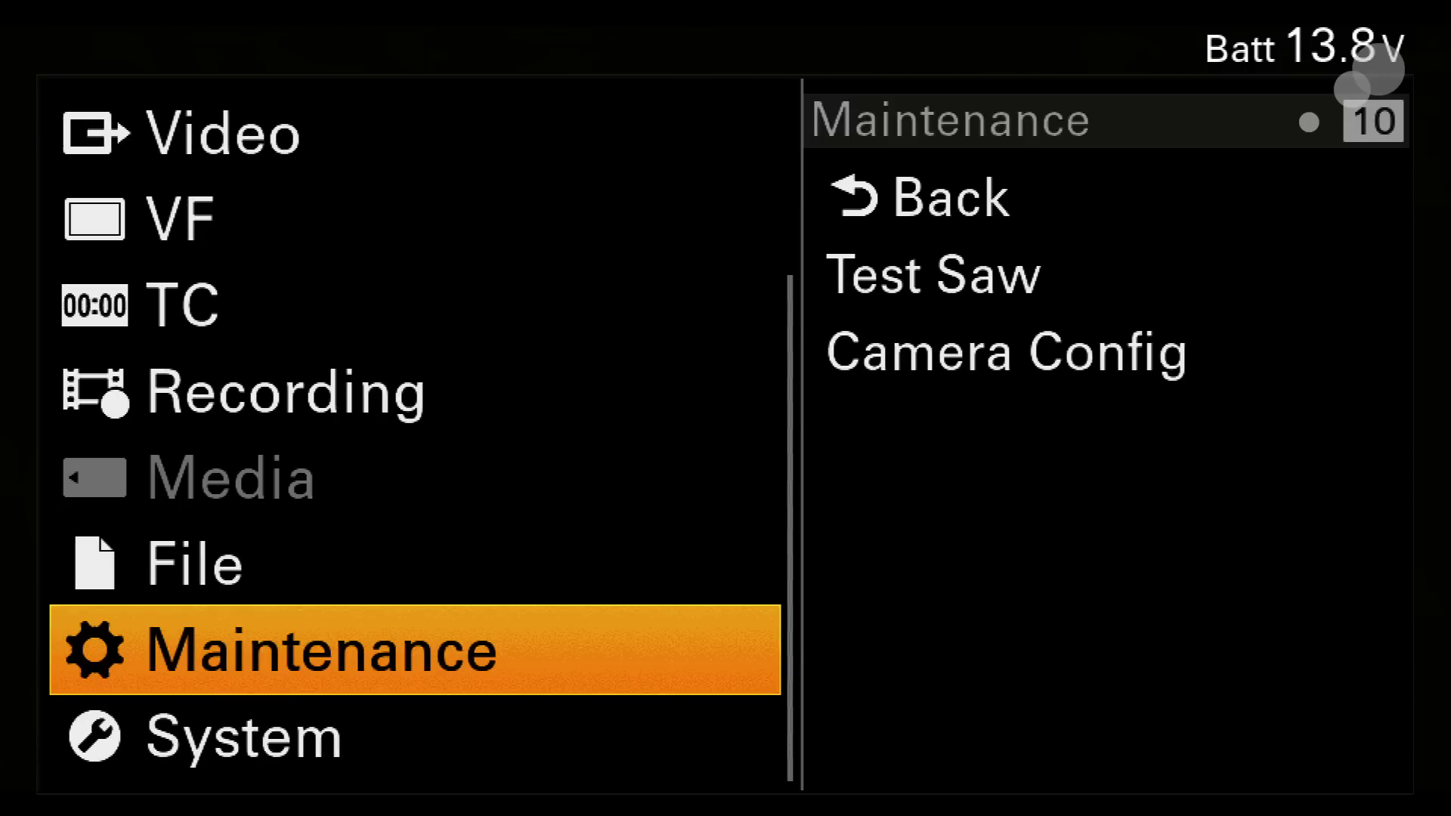